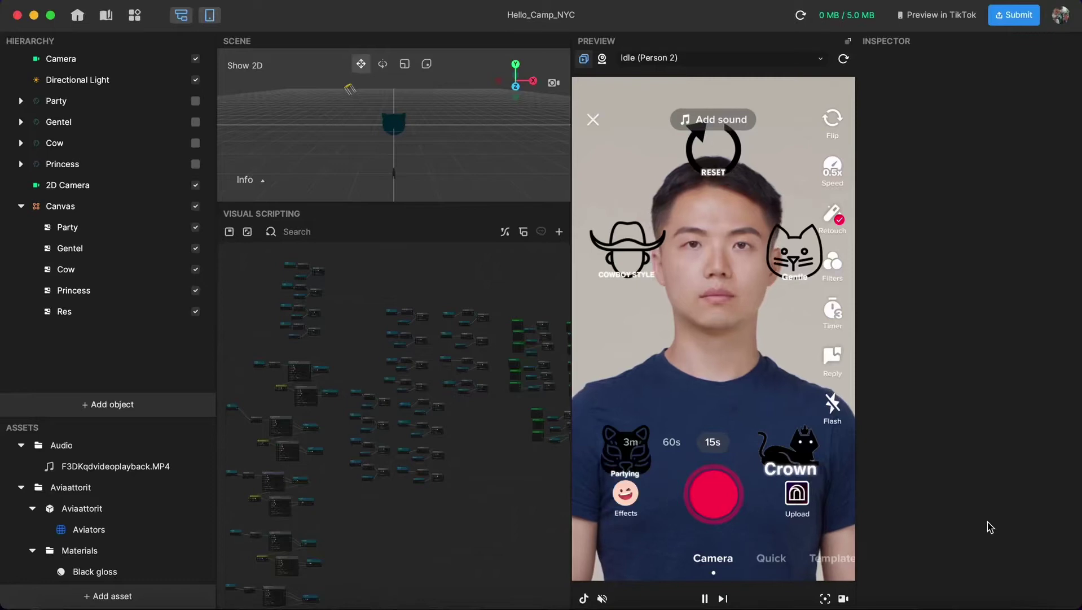
# Step: Enlarge the scene view by shrinking the visual scripting area below it
pyautogui.hscroll(3, 464, 478)
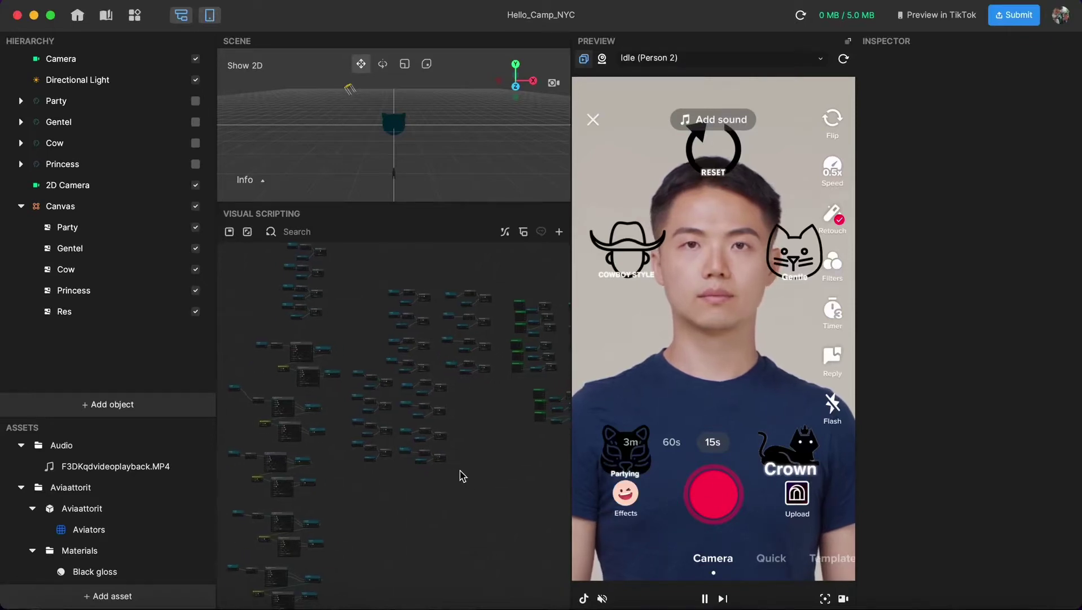
pyautogui.hscroll(3, 457, 475)
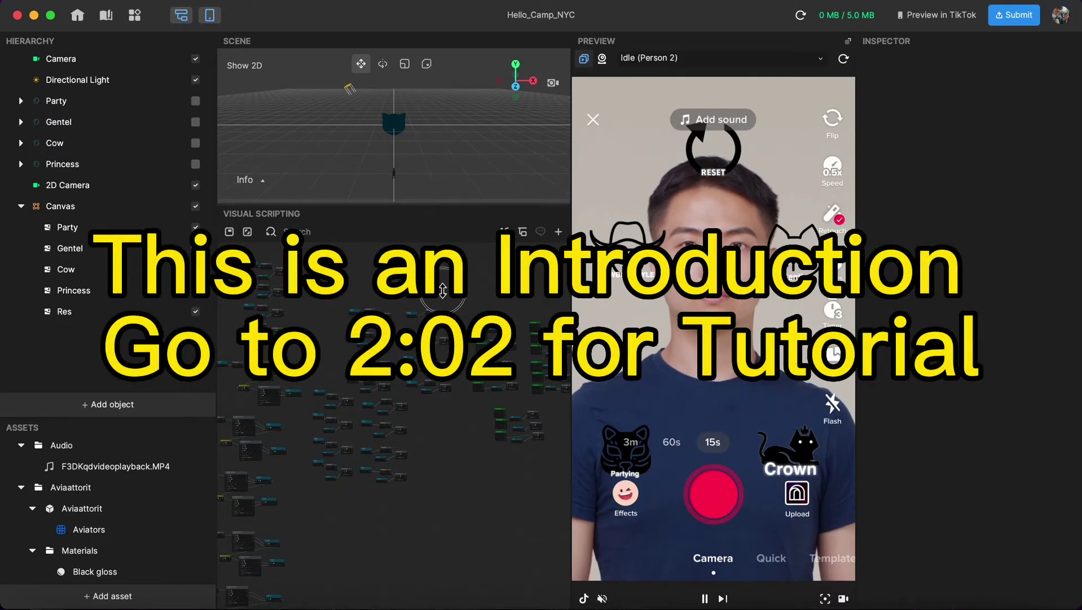
pyautogui.moveTo(444, 203); pyautogui.dragTo(444, 346)
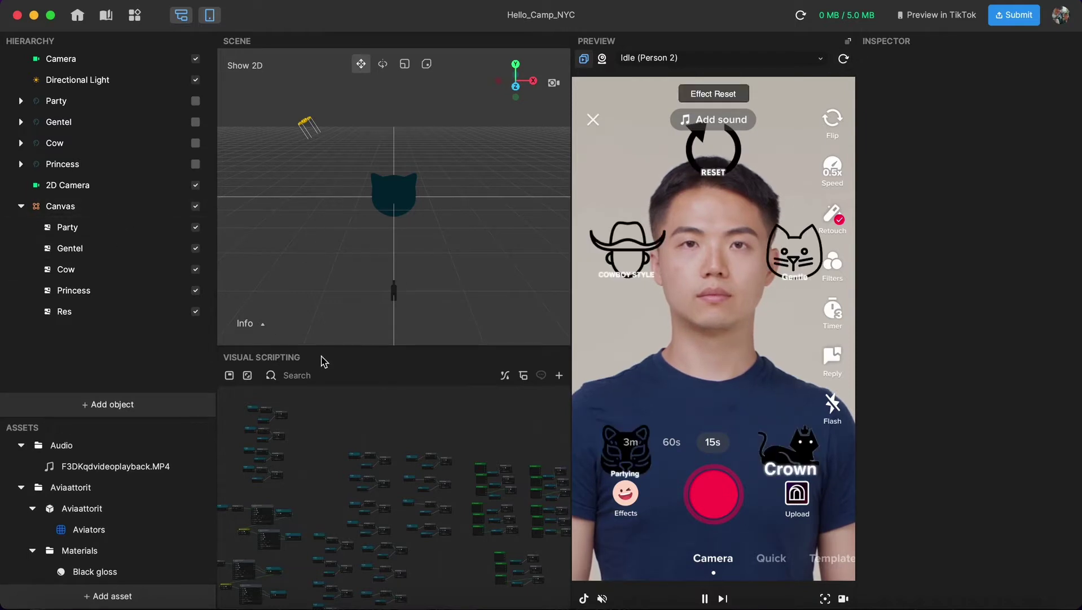
pyautogui.moveTo(338, 346)
pyautogui.mouseDown()
pyautogui.moveTo(346, 242)
pyautogui.moveTo(341, 411)
pyautogui.moveTo(341, 350)
pyautogui.mouseUp()
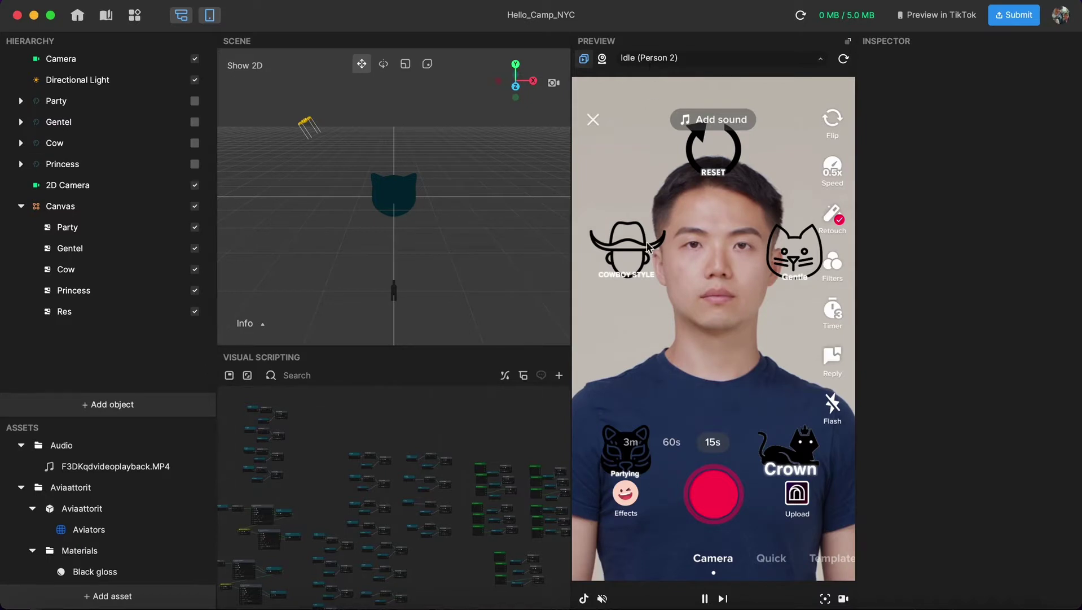
# Step: Switch the preview media to the Cat clip from the Pet category
pyautogui.click(652, 62)
pyautogui.moveTo(654, 219)
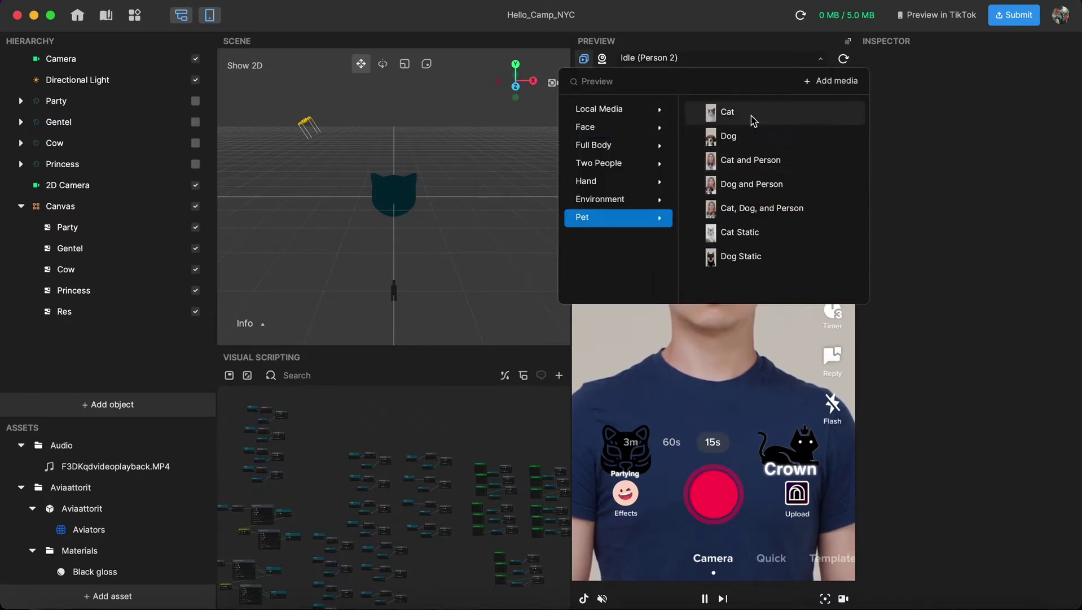
pyautogui.click(751, 117)
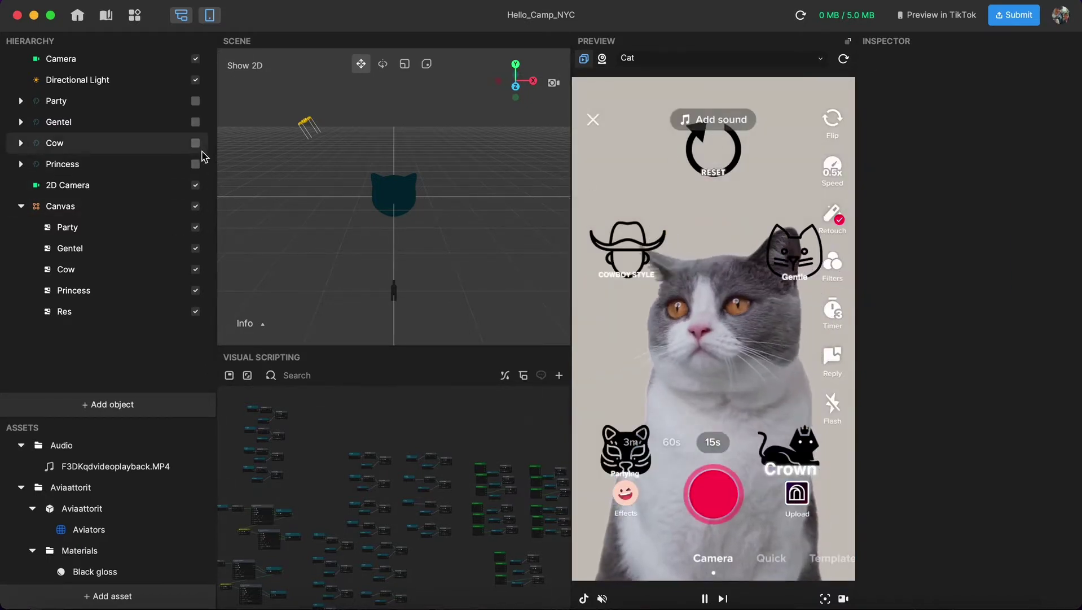
# Step: Check the cowboy costume on the cat by toggling the Cow object's visibility and testing the Cowboy Style and Reset buttons in the preview
pyautogui.click(195, 143)
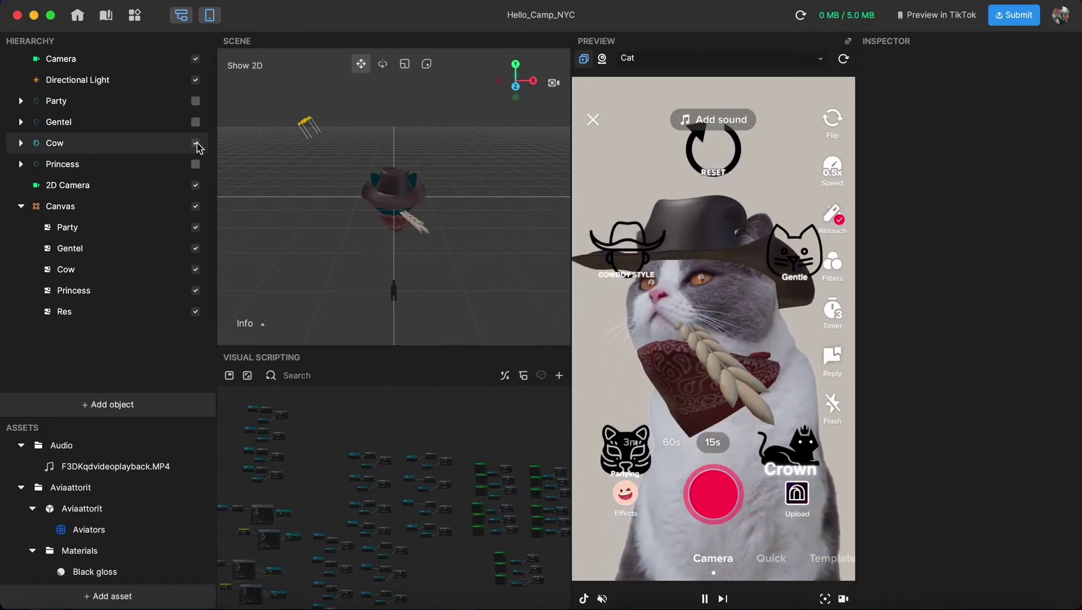
pyautogui.click(195, 143)
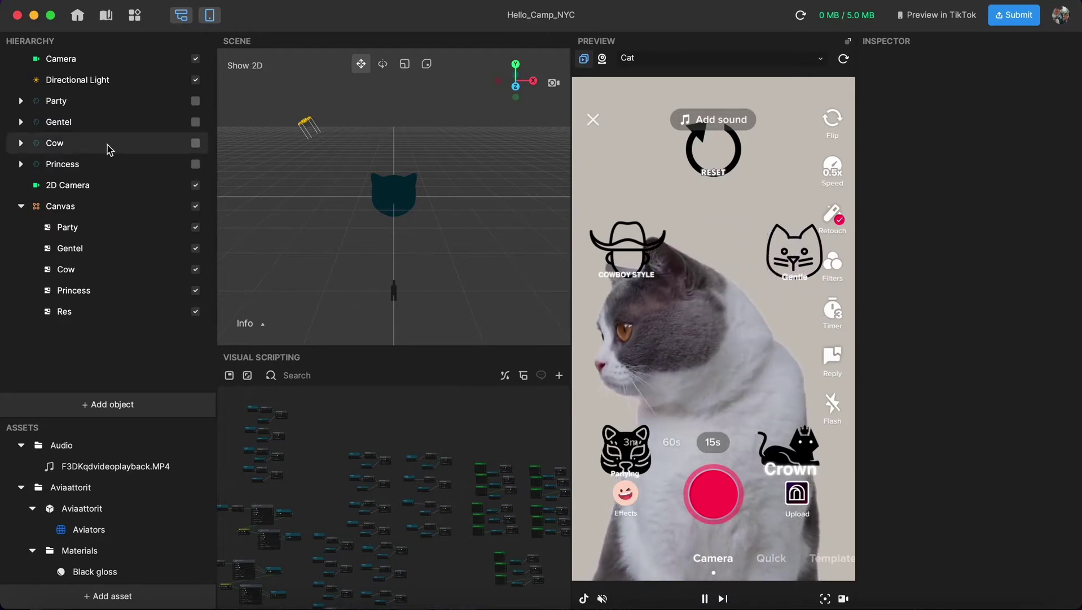
pyautogui.click(627, 252)
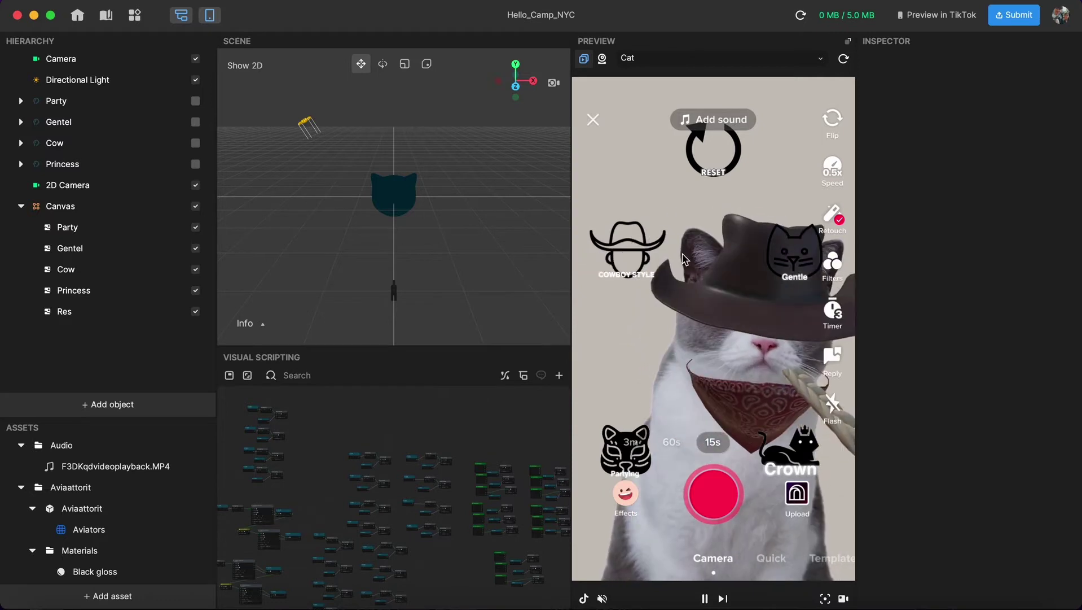
pyautogui.click(713, 158)
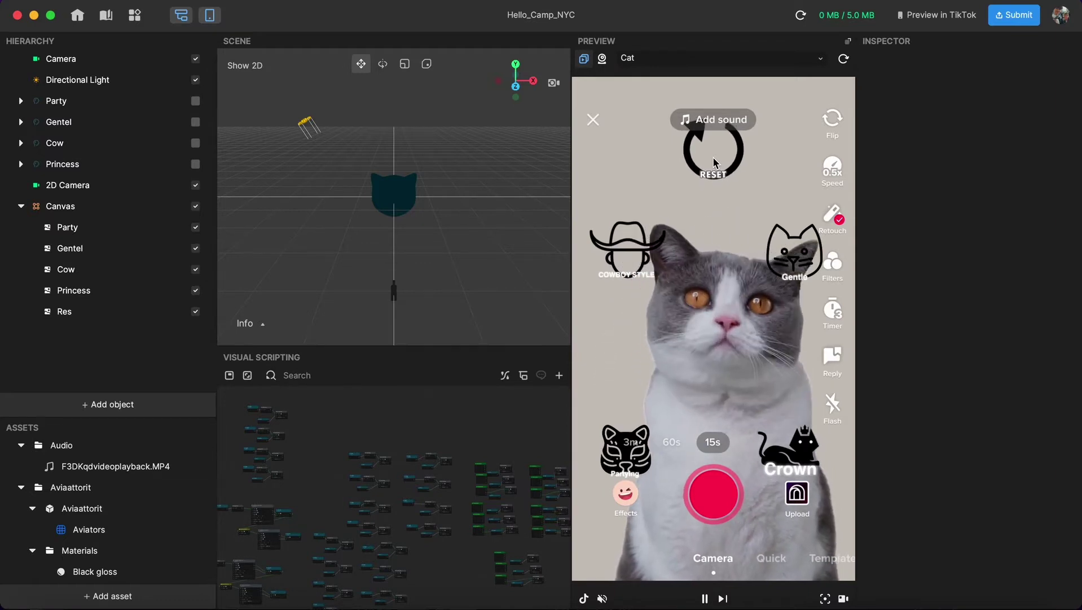
# Step: Test the Gentle, Partying and Crown costume buttons in the preview, and restart the effect
pyautogui.click(784, 250)
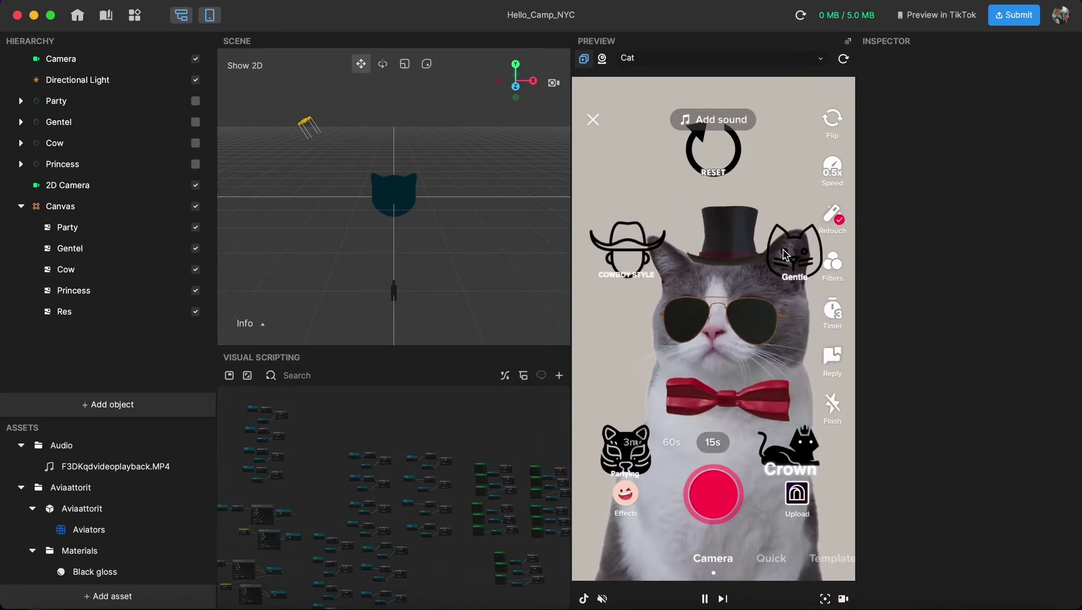
pyautogui.click(625, 450)
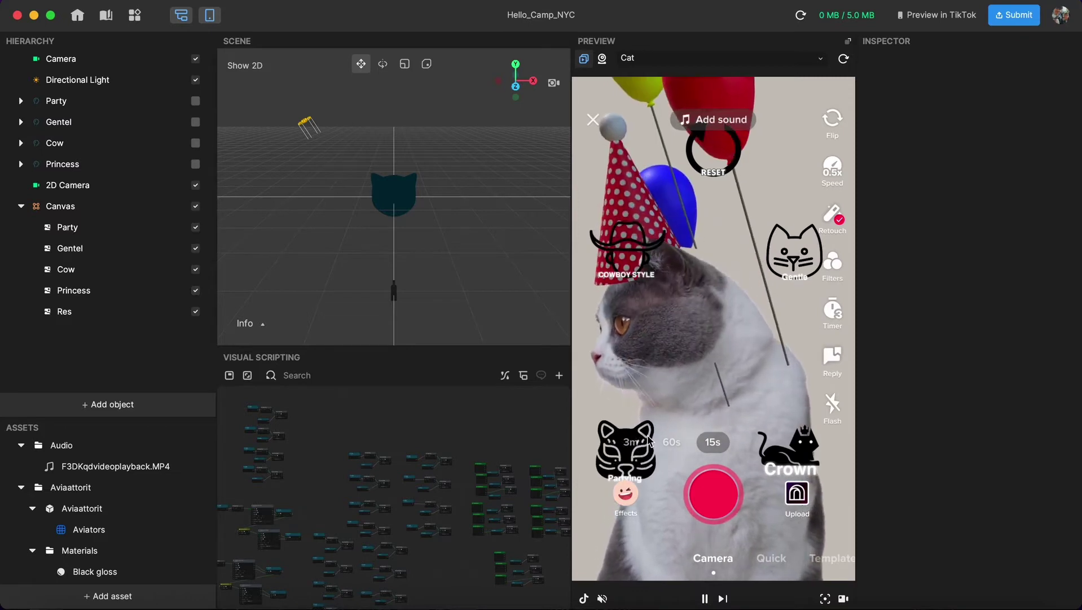
pyautogui.click(798, 455)
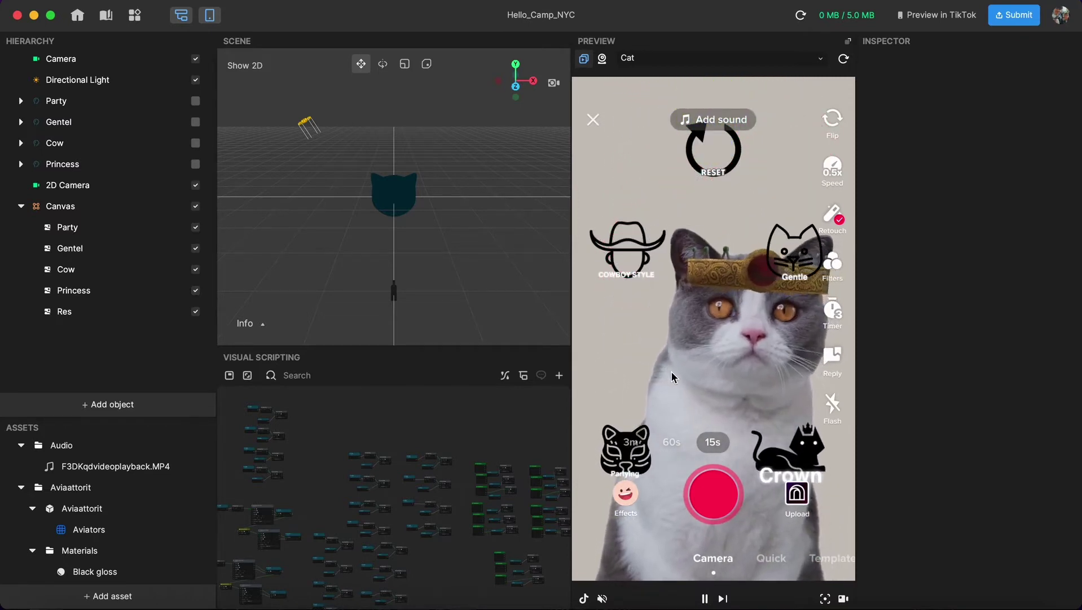
pyautogui.click(844, 58)
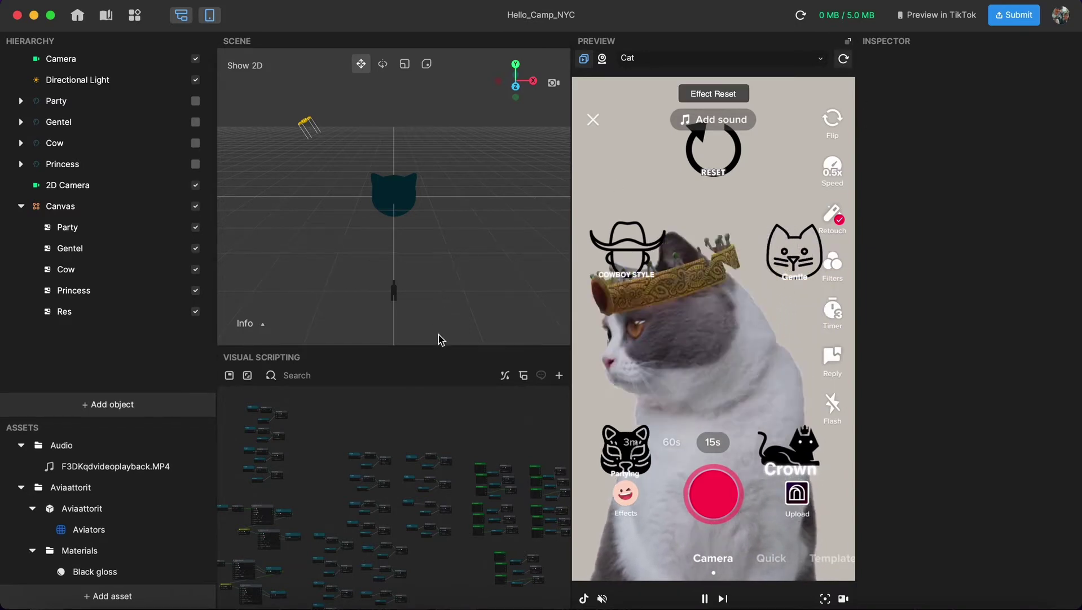
# Step: Enlarge the visual scripting area and examine the Image Tap and Set Visibility node groups across the graph
pyautogui.moveTo(438, 345); pyautogui.dragTo(428, 185)
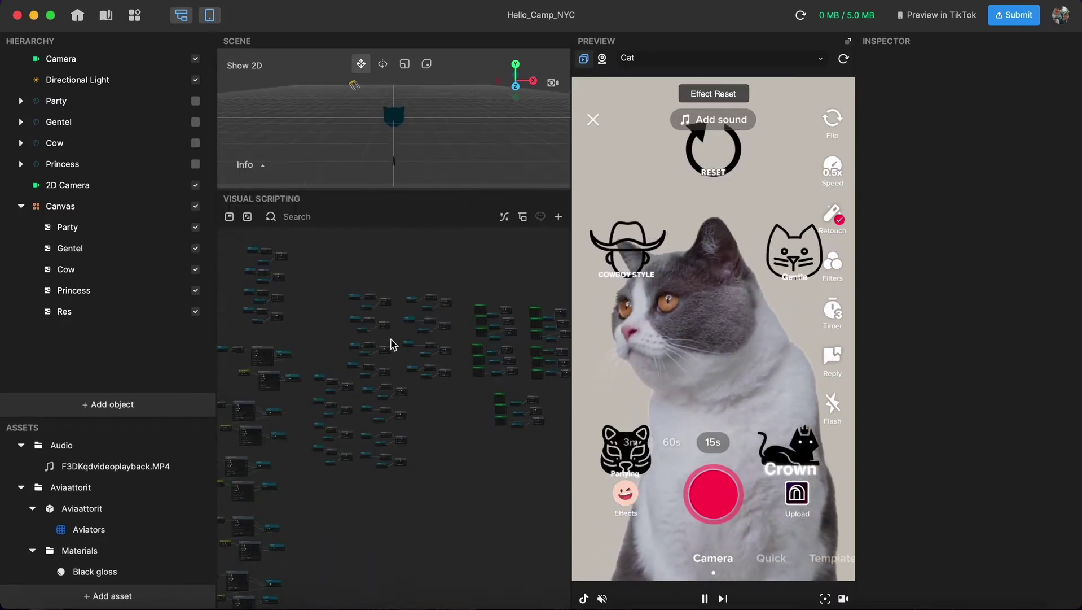
pyautogui.scroll(10, 399, 346)
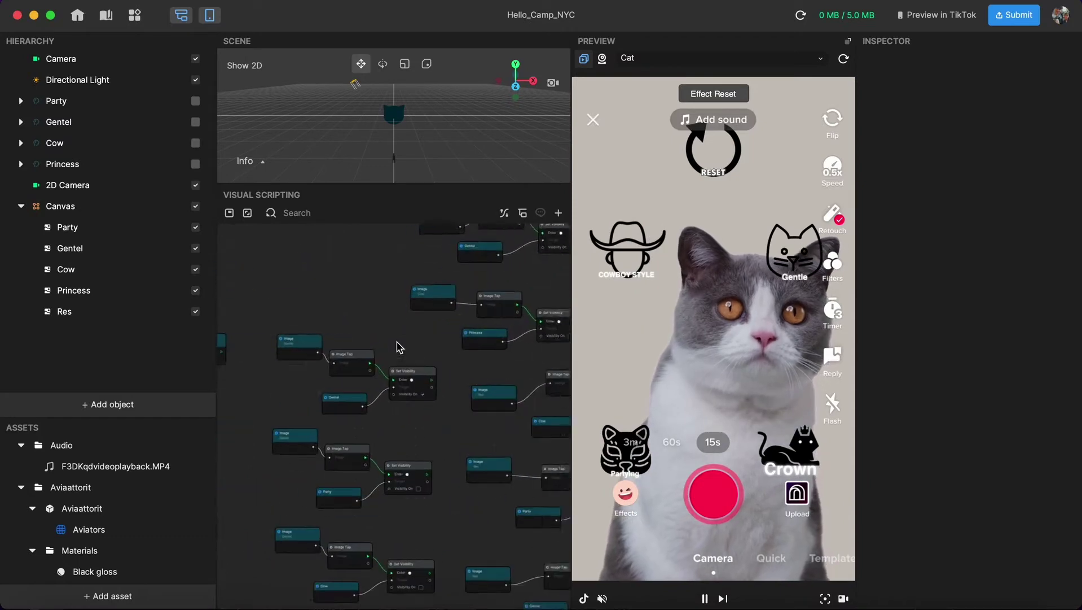
pyautogui.scroll(-10, 370, 373)
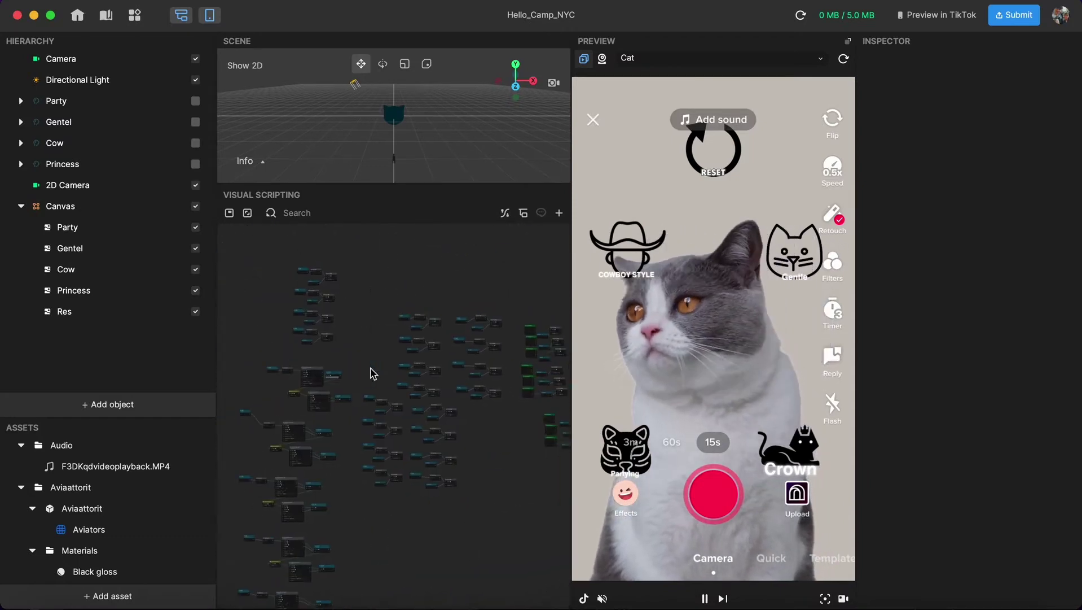
pyautogui.hscroll(-1, 371, 373)
pyautogui.hscroll(3, 371, 373)
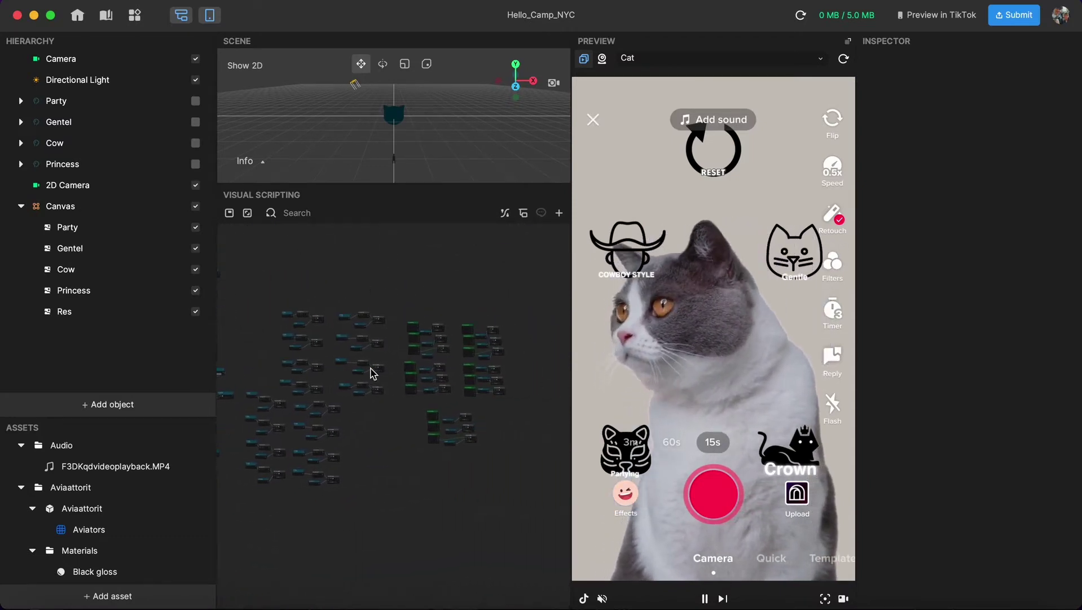
pyautogui.hscroll(-3, 370, 373)
pyautogui.hscroll(-3, 371, 372)
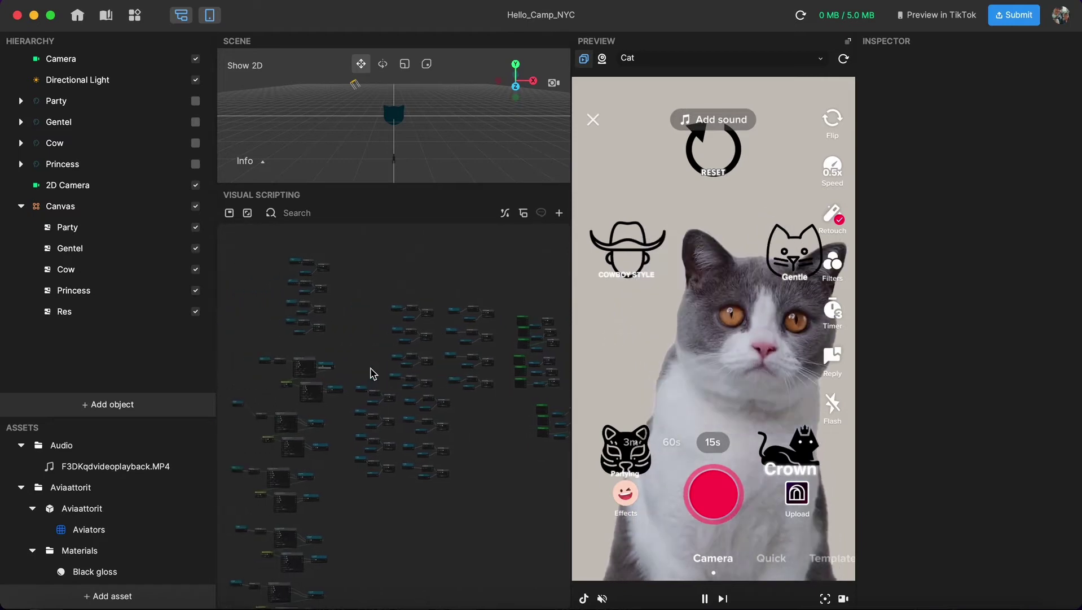
pyautogui.hscroll(3, 371, 372)
pyautogui.scroll(10, 368, 366)
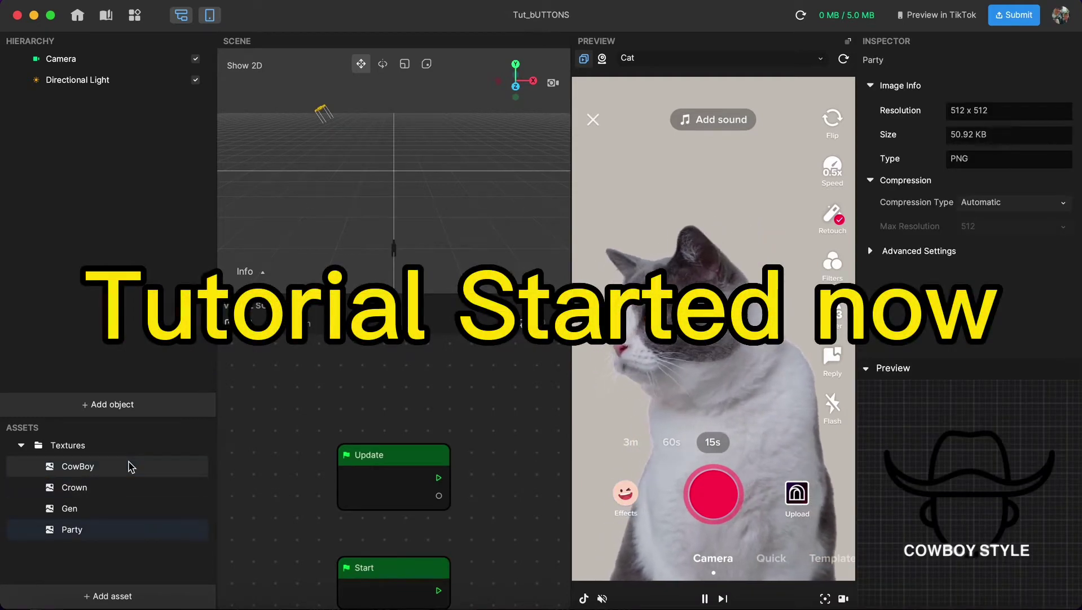
# Step: Add a 2D Image object to the hierarchy and assign it the CowBoy texture
pyautogui.click(87, 508)
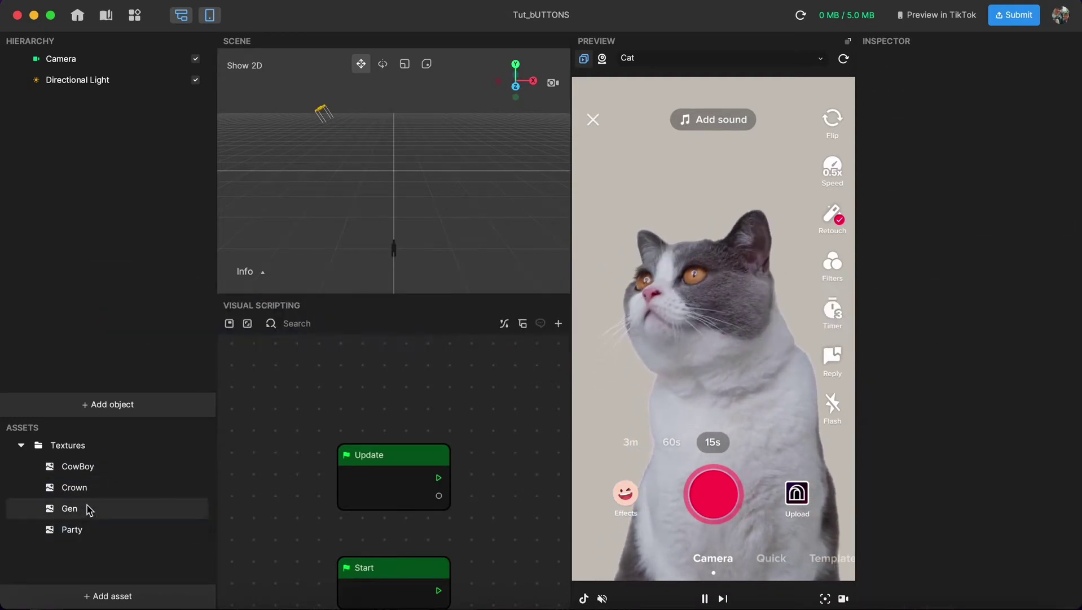
pyautogui.click(139, 295)
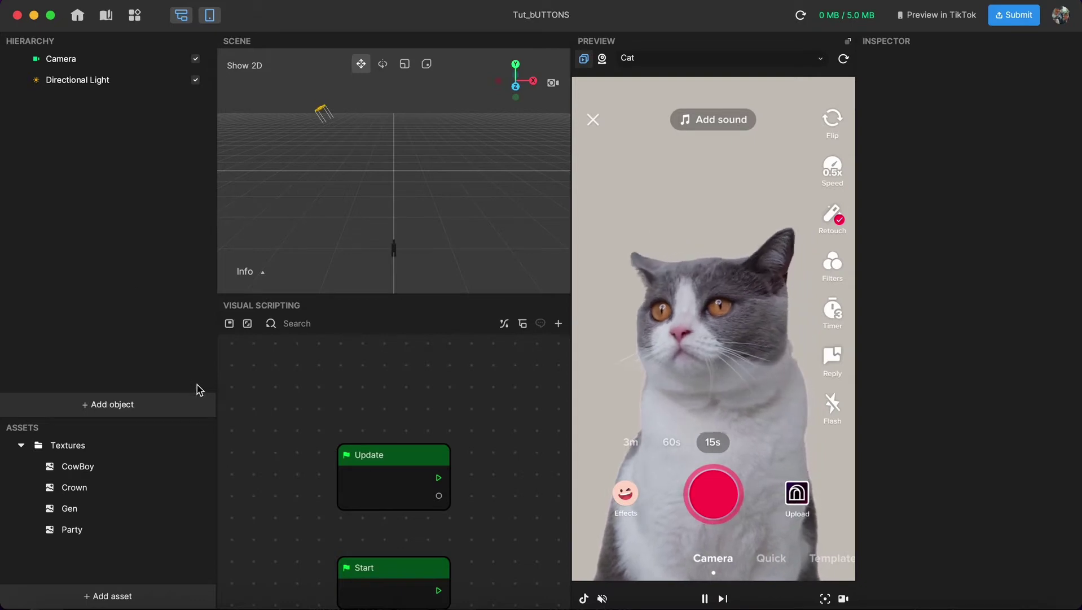
pyautogui.click(189, 397)
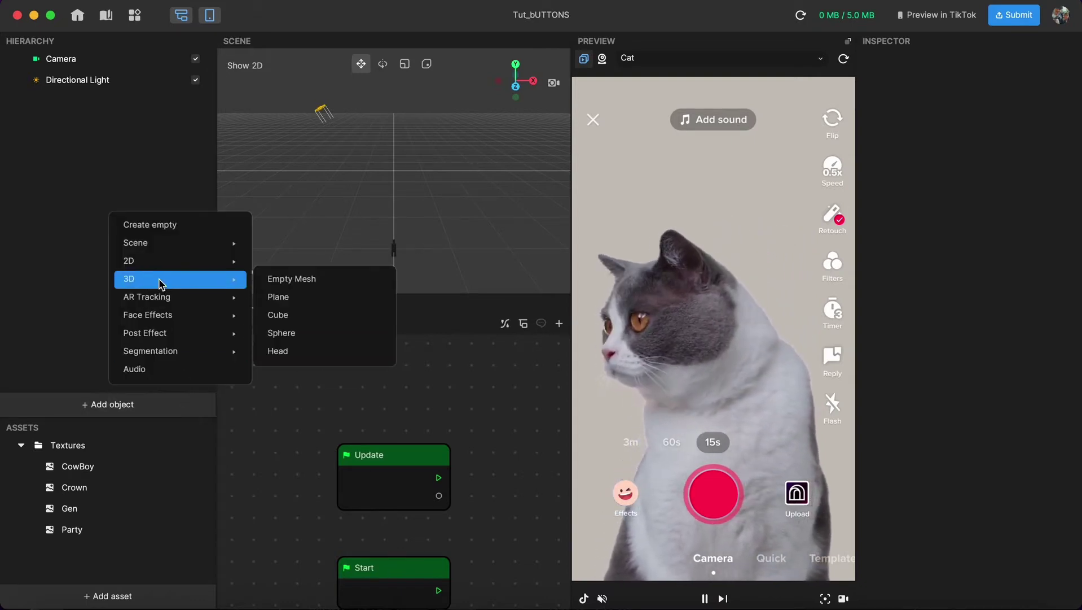
pyautogui.moveTo(165, 259)
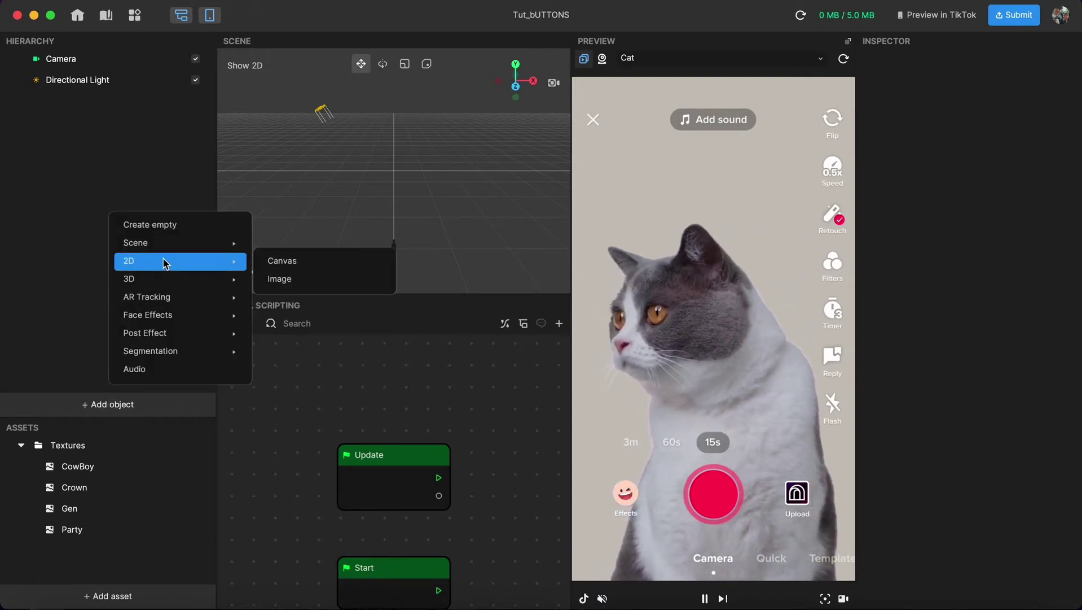
pyautogui.click(298, 283)
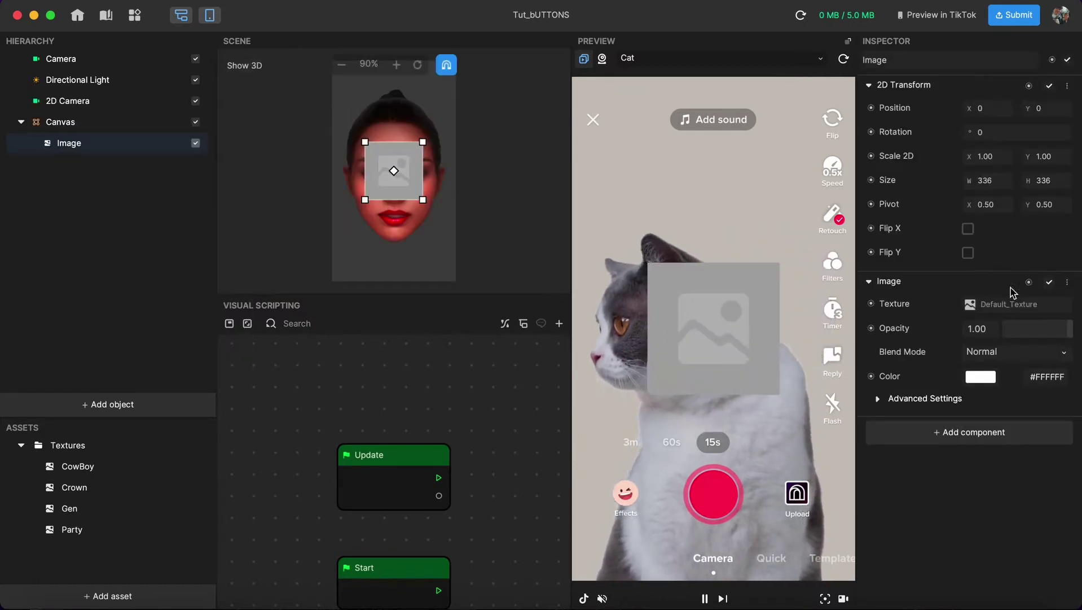
pyautogui.click(1016, 314)
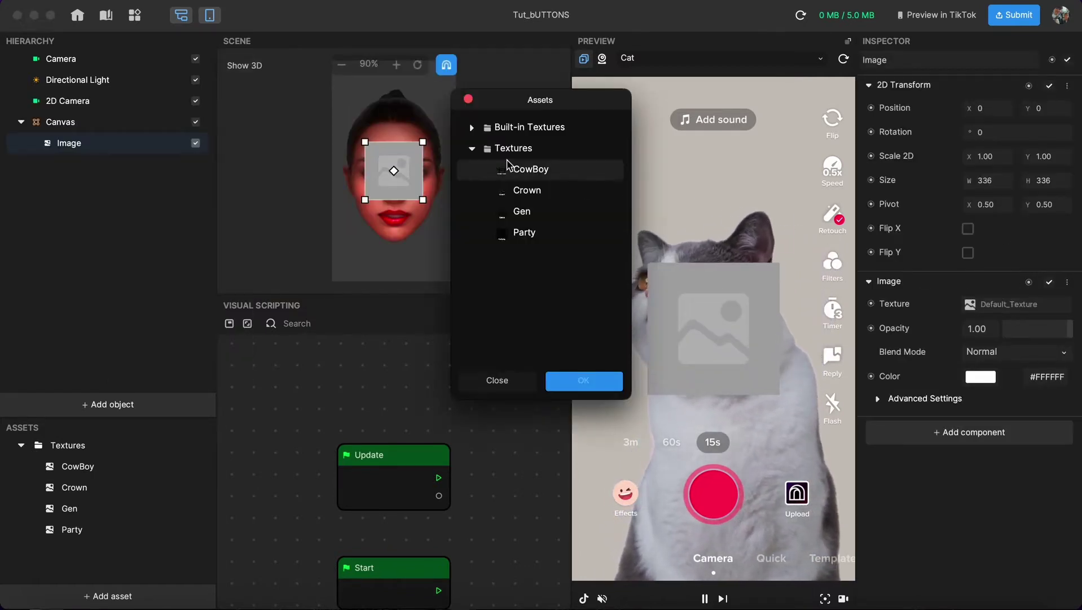
pyautogui.doubleClick(539, 169)
# Step: Shrink the cowboy image to about 352 × 352 and move it up to about Y 320, keeping it horizontally centred
pyautogui.moveTo(395, 186); pyautogui.dragTo(396, 170)
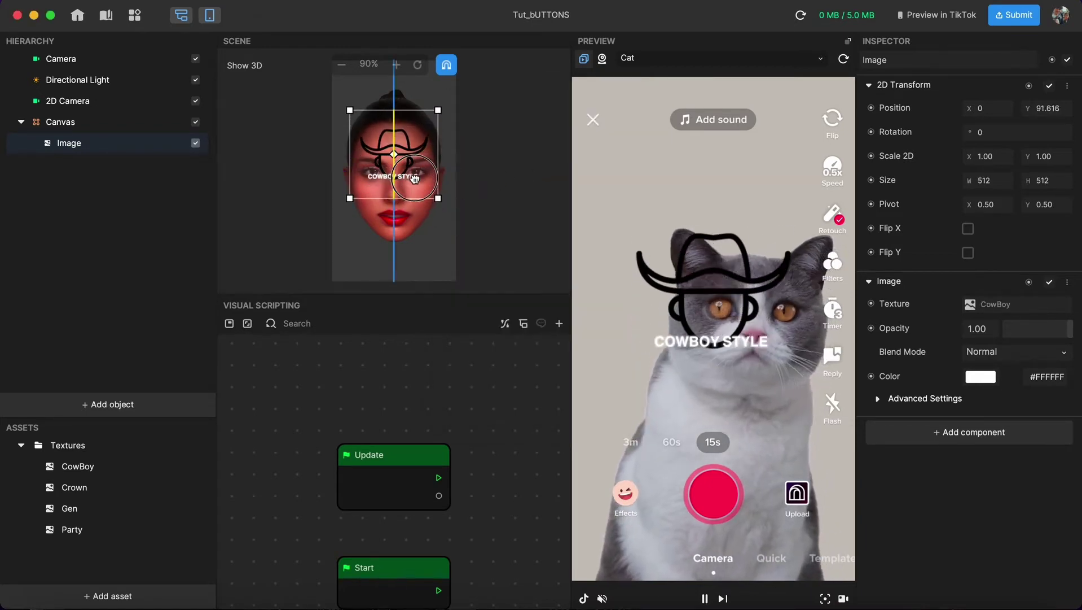
pyautogui.moveTo(439, 200); pyautogui.dragTo(413, 129)
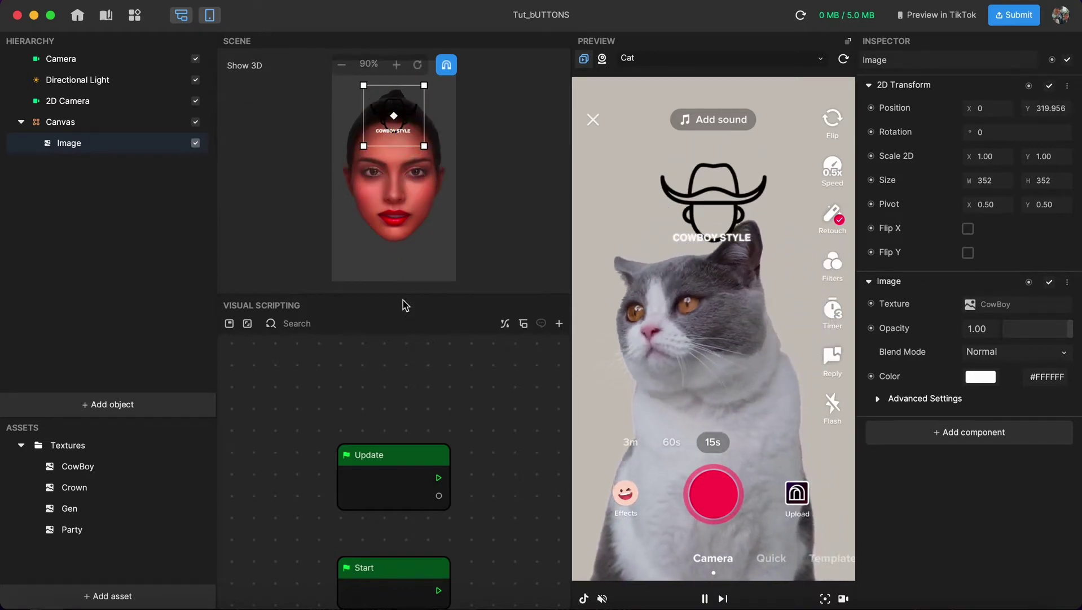
# Step: Delete the Update and Start nodes from the enlarged visual scripting graph and add an Image Tap node near its upper part
pyautogui.moveTo(401, 293); pyautogui.dragTo(388, 483)
pyautogui.press('BackSpace')
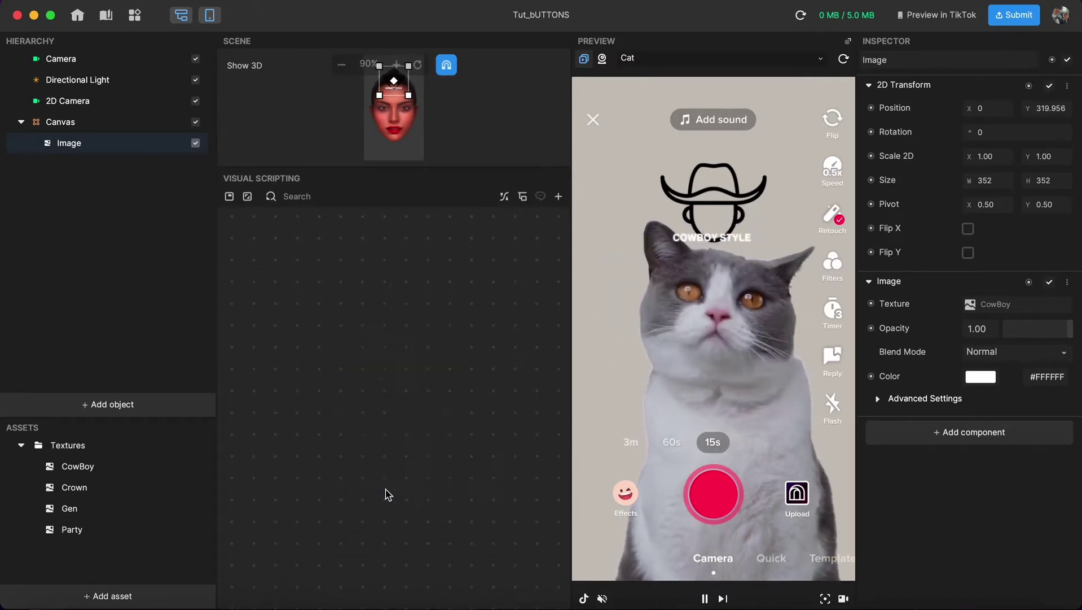
pyautogui.rightClick(380, 378)
pyautogui.click(389, 386)
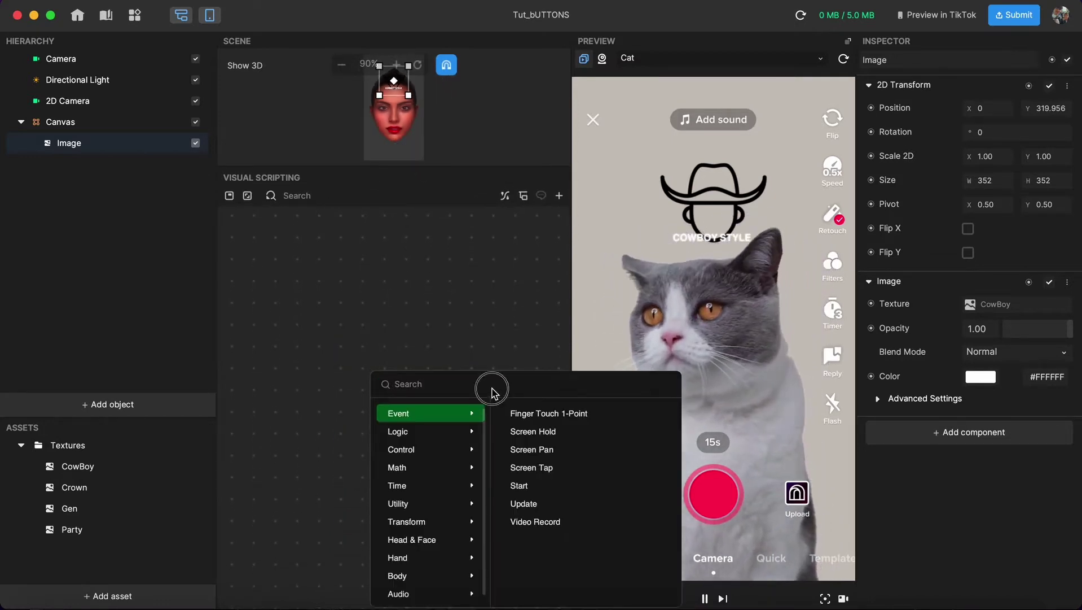
pyautogui.write('imag')
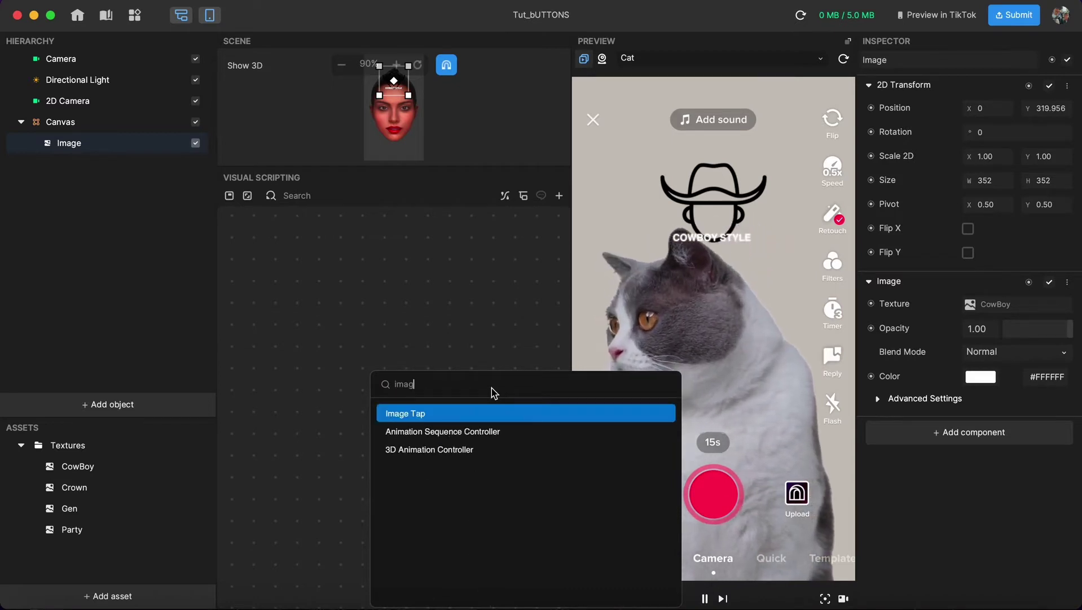
pyautogui.press('Return')
pyautogui.moveTo(446, 384); pyautogui.dragTo(339, 302)
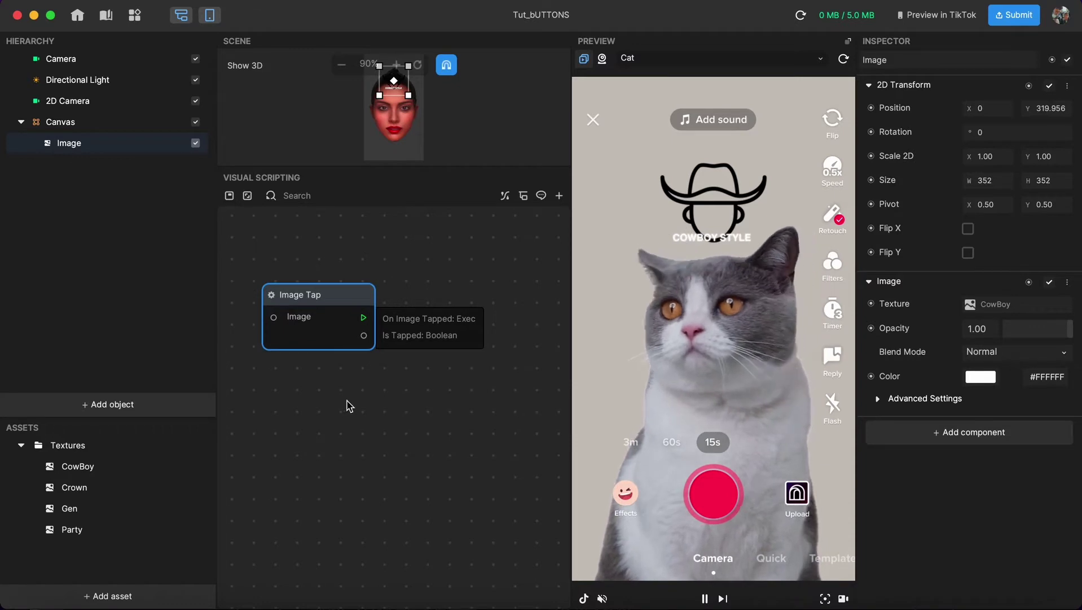
pyautogui.click(347, 406)
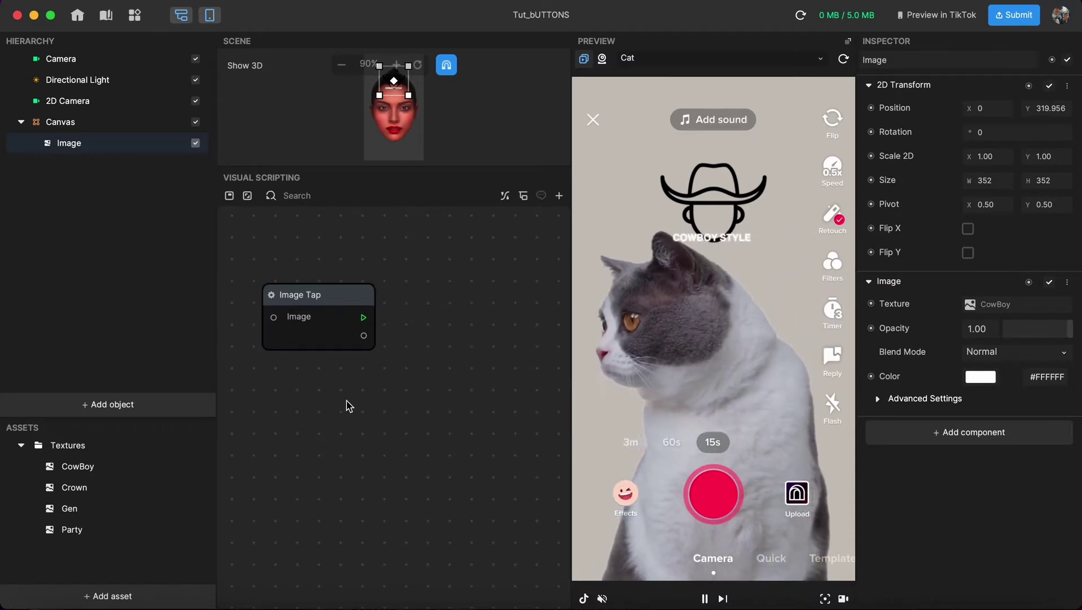
# Step: Rename the Image object under Canvas as 1
pyautogui.rightClick(109, 151)
pyautogui.click(146, 220)
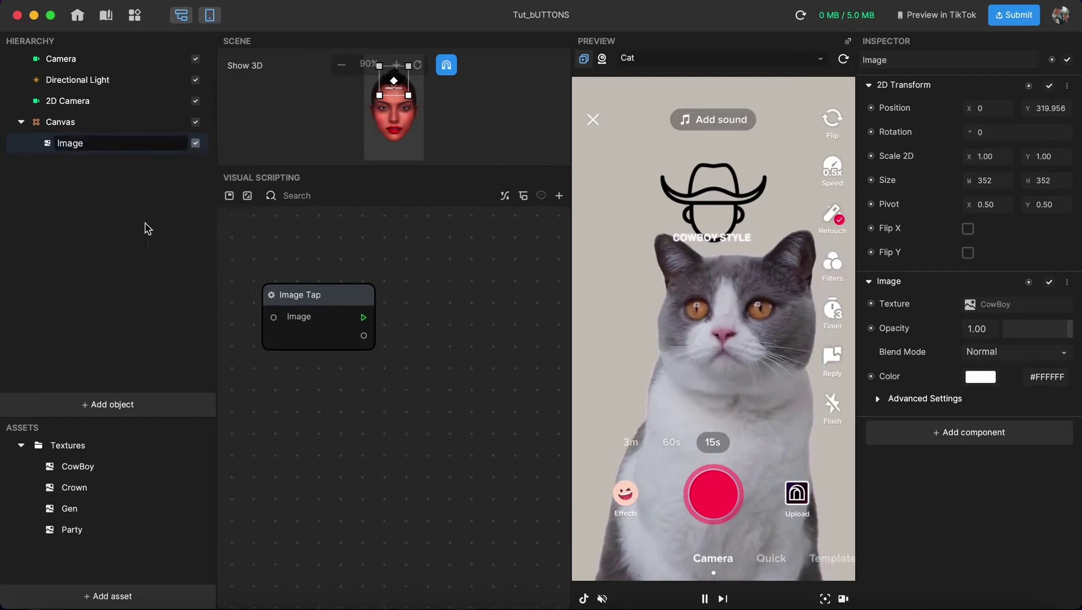
pyautogui.write('1')
pyautogui.press('Return')
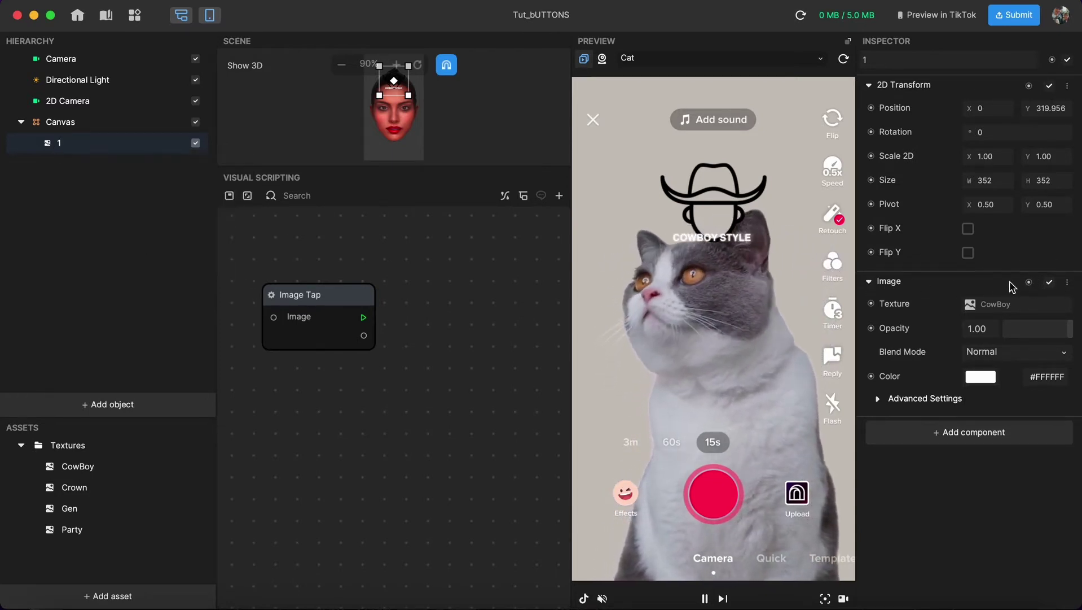
# Step: Add an Image node for object 1 to the graph, place it beside the Image Tap node and connect it to the Image input
pyautogui.click(1030, 282)
pyautogui.click(937, 300)
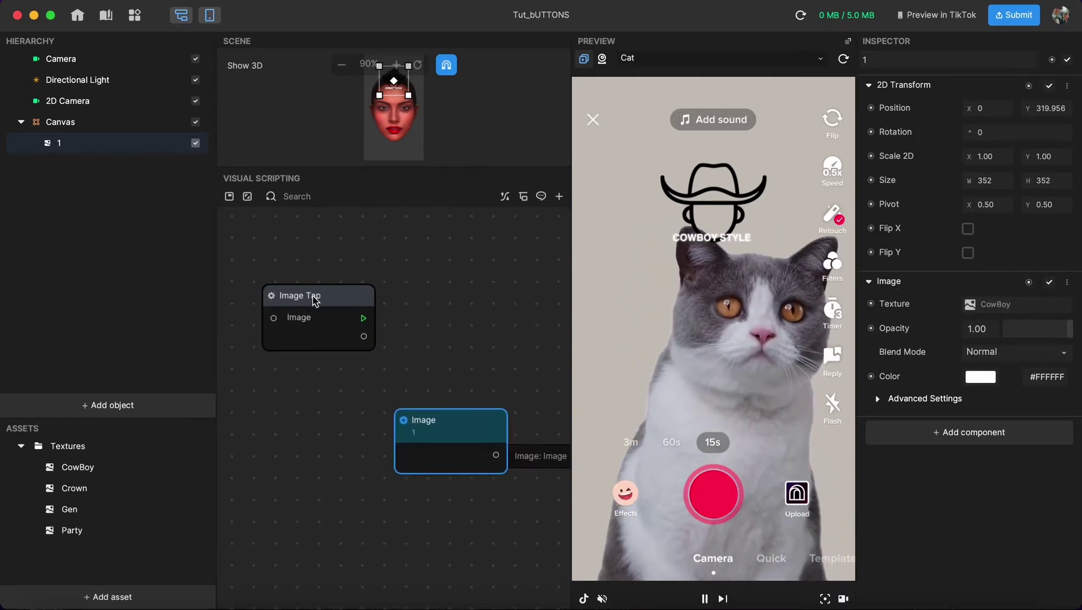
pyautogui.moveTo(297, 298); pyautogui.dragTo(360, 297)
pyautogui.moveTo(420, 420); pyautogui.dragTo(256, 273)
pyautogui.moveTo(377, 308); pyautogui.dragTo(397, 313)
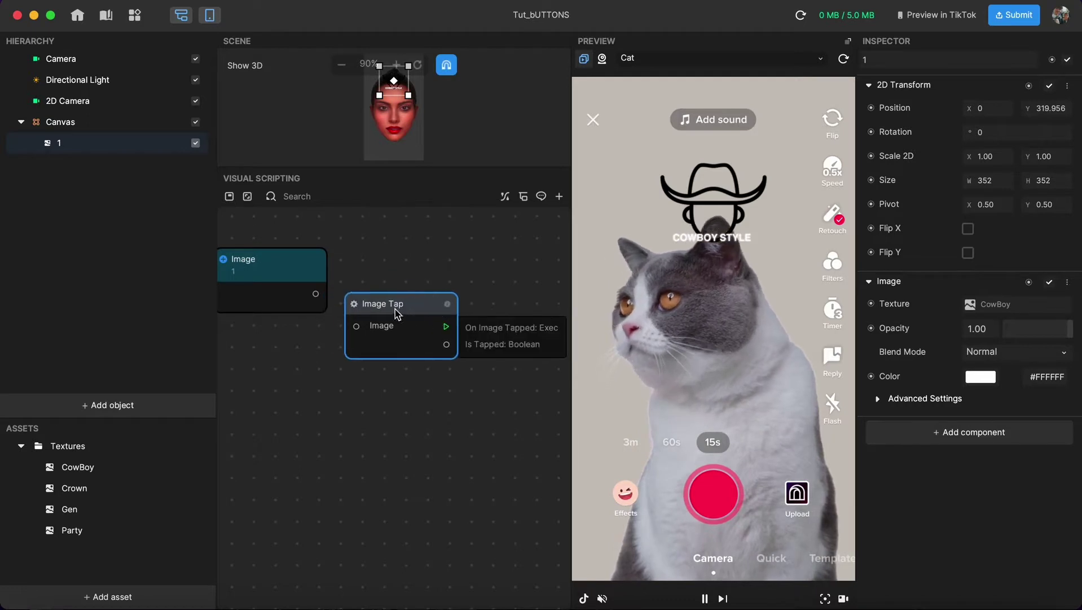
pyautogui.moveTo(252, 280); pyautogui.dragTo(262, 284)
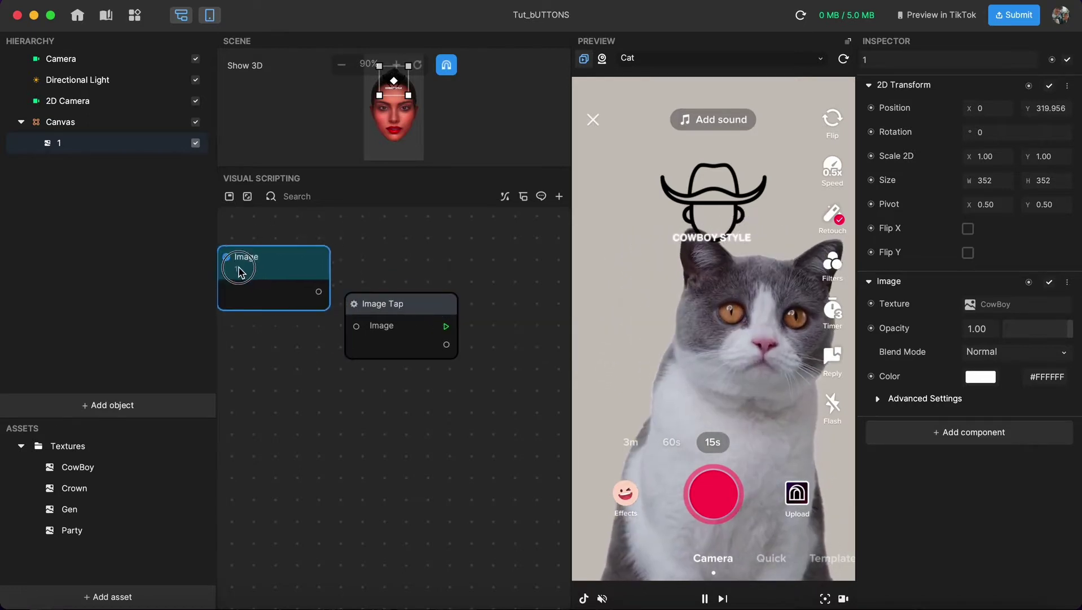
pyautogui.moveTo(428, 332); pyautogui.dragTo(438, 332)
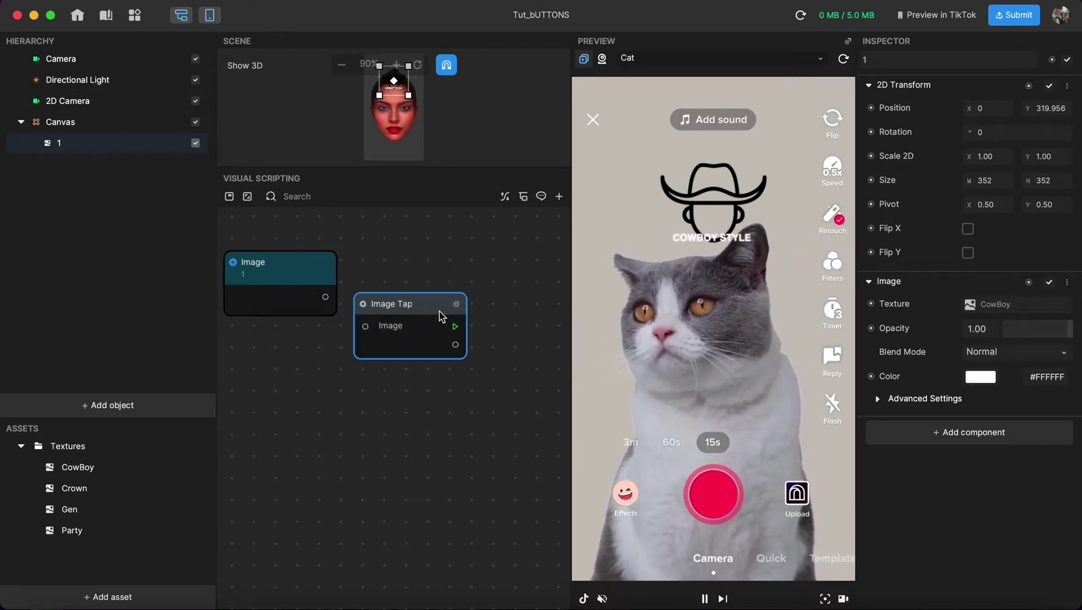
pyautogui.moveTo(325, 296); pyautogui.dragTo(365, 326)
pyautogui.moveTo(381, 311); pyautogui.dragTo(381, 299)
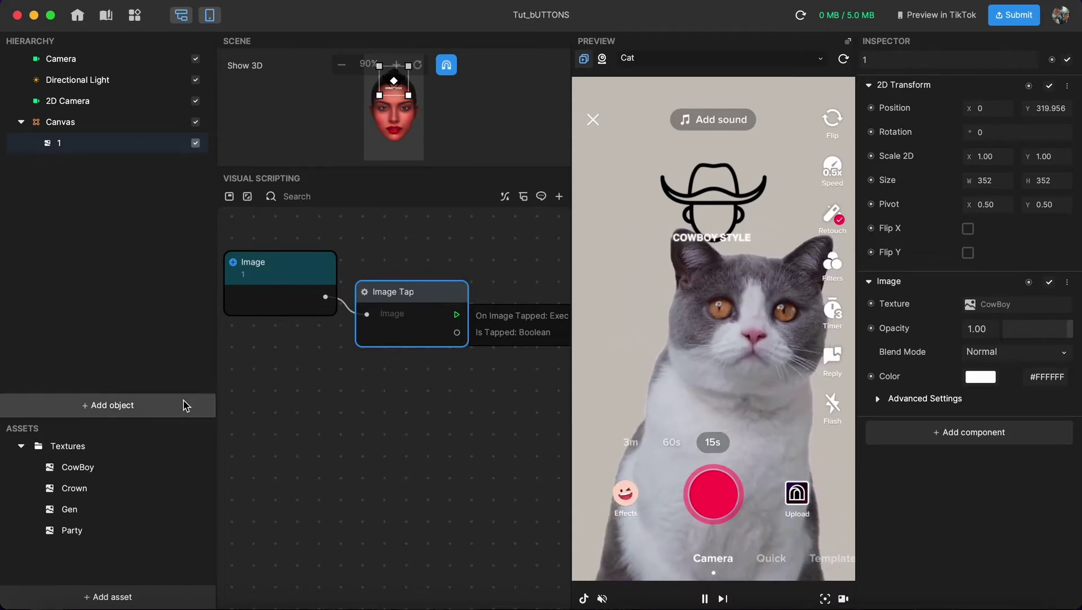
# Step: Add an AR Head Tracker to the hierarchy and set its tracking target to Cat
pyautogui.click(108, 404)
pyautogui.moveTo(179, 290)
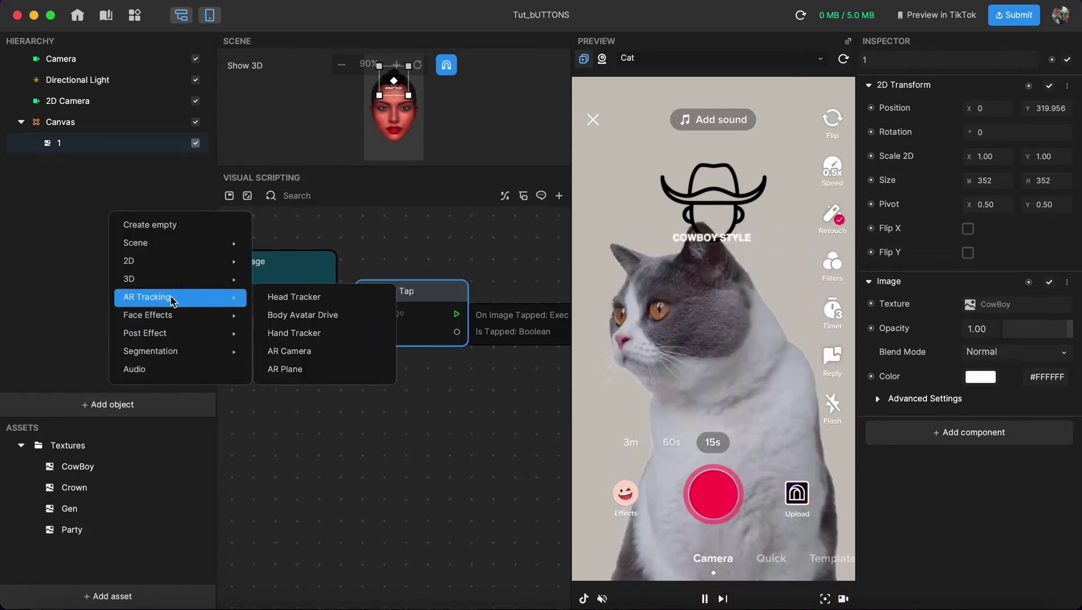
pyautogui.click(277, 299)
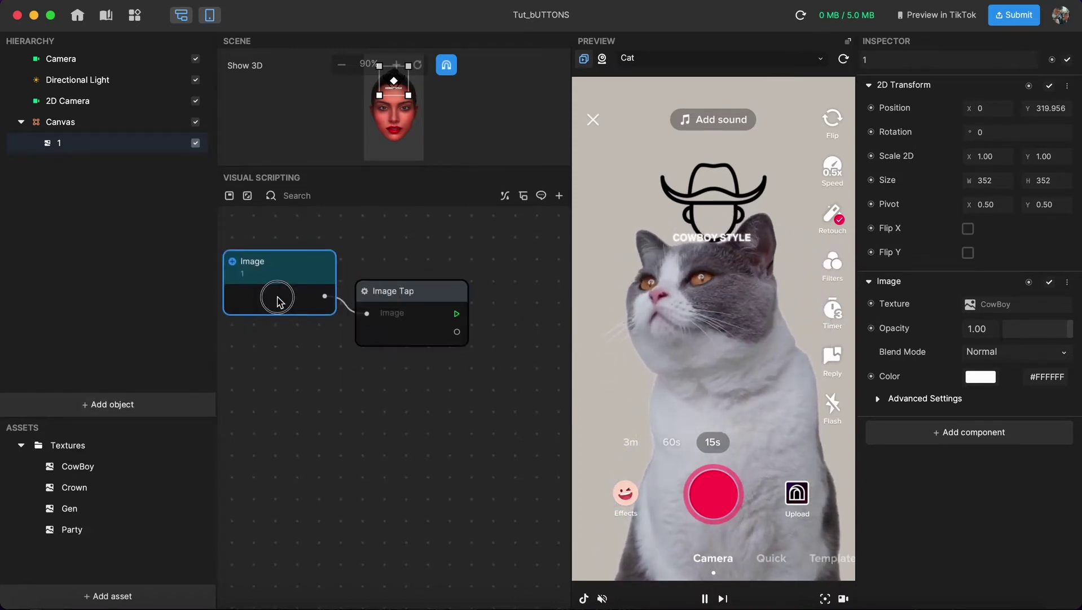
pyautogui.click(128, 404)
pyautogui.moveTo(215, 304)
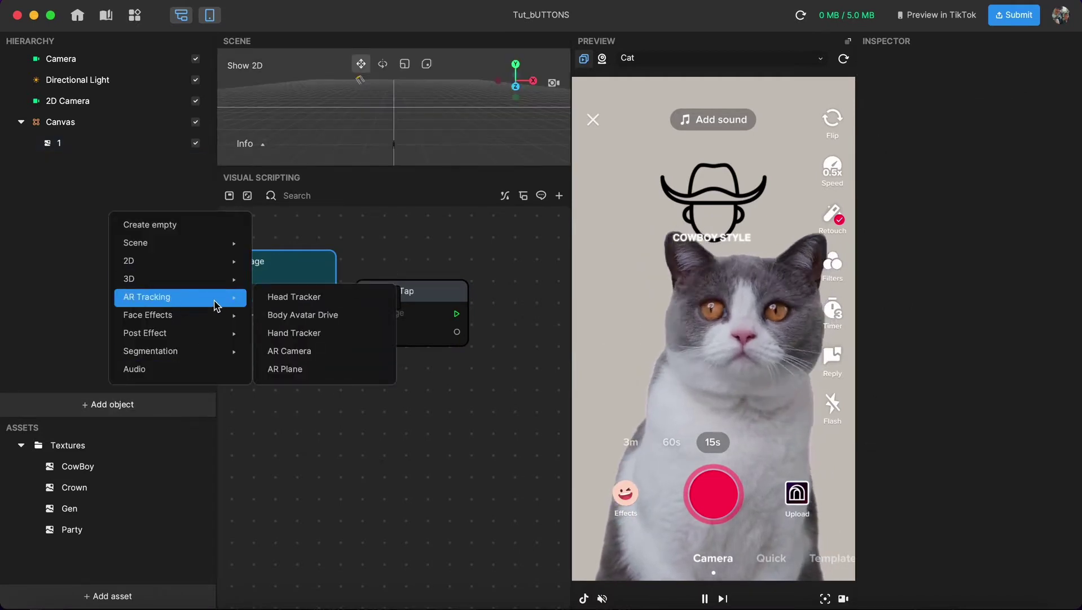
pyautogui.click(304, 298)
pyautogui.click(985, 277)
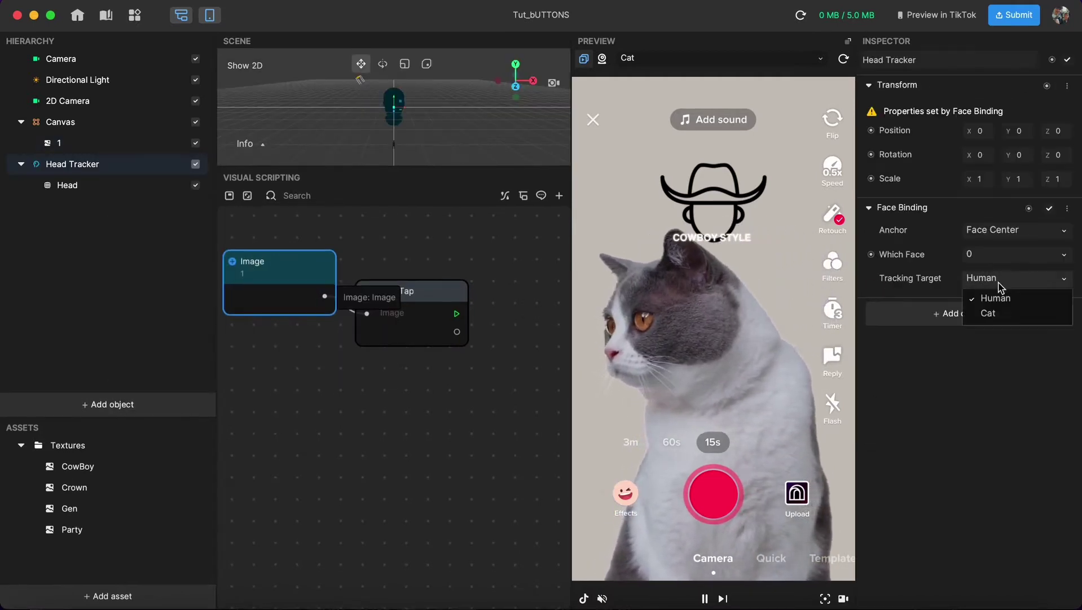
pyautogui.click(993, 309)
# Step: Add a 3D Plane under the Head Tracker at about Z 7.45 and disable the Head Tracker
pyautogui.click(123, 401)
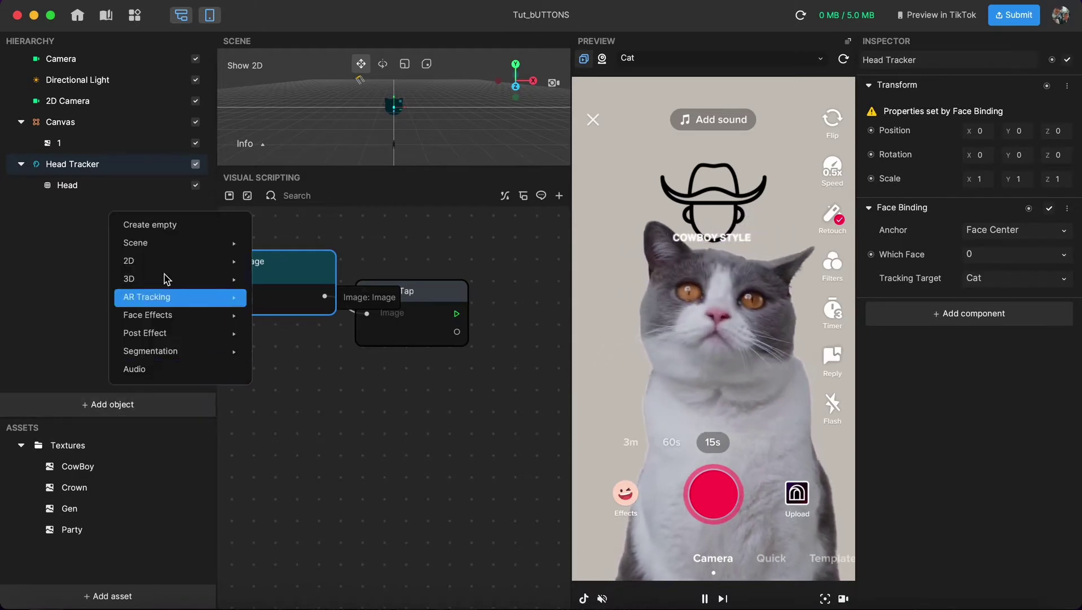
pyautogui.moveTo(149, 278)
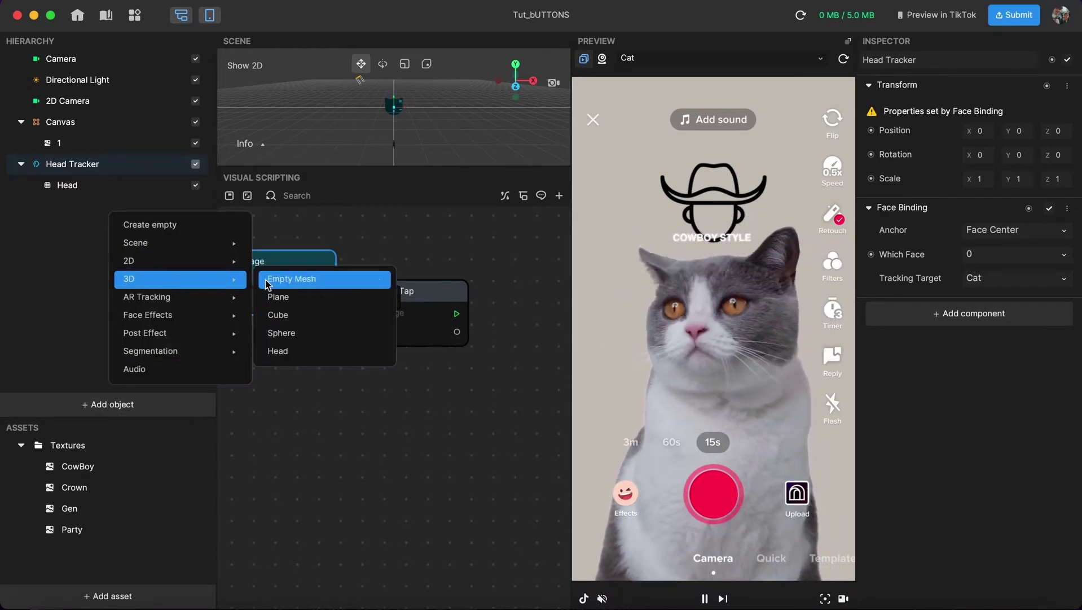
pyautogui.click(303, 300)
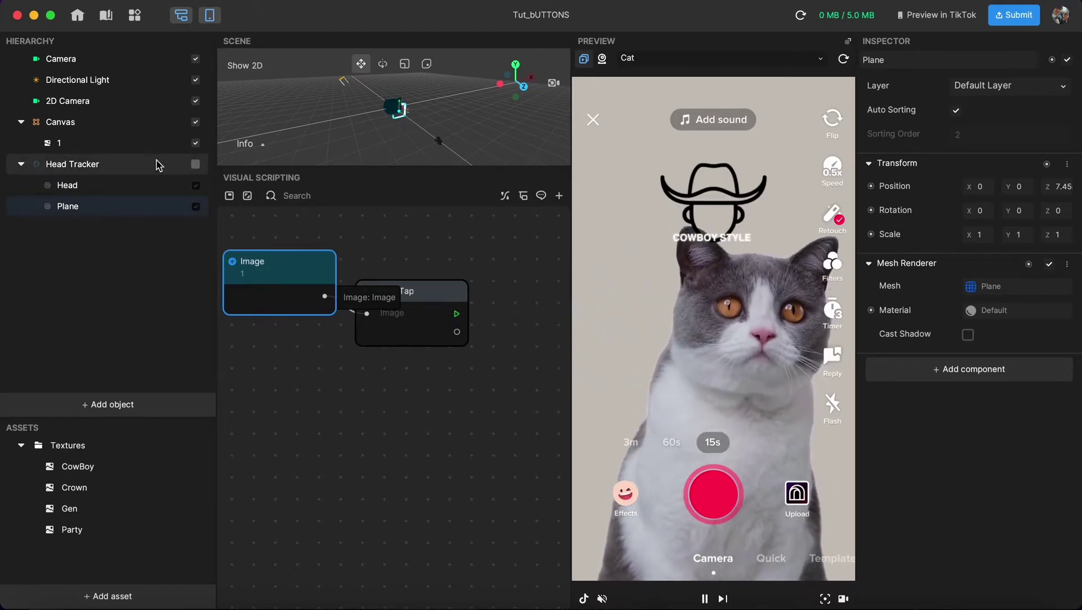
# Step: Rename the Head Tracker object as 1_1
pyautogui.rightClick(59, 169)
pyautogui.click(100, 243)
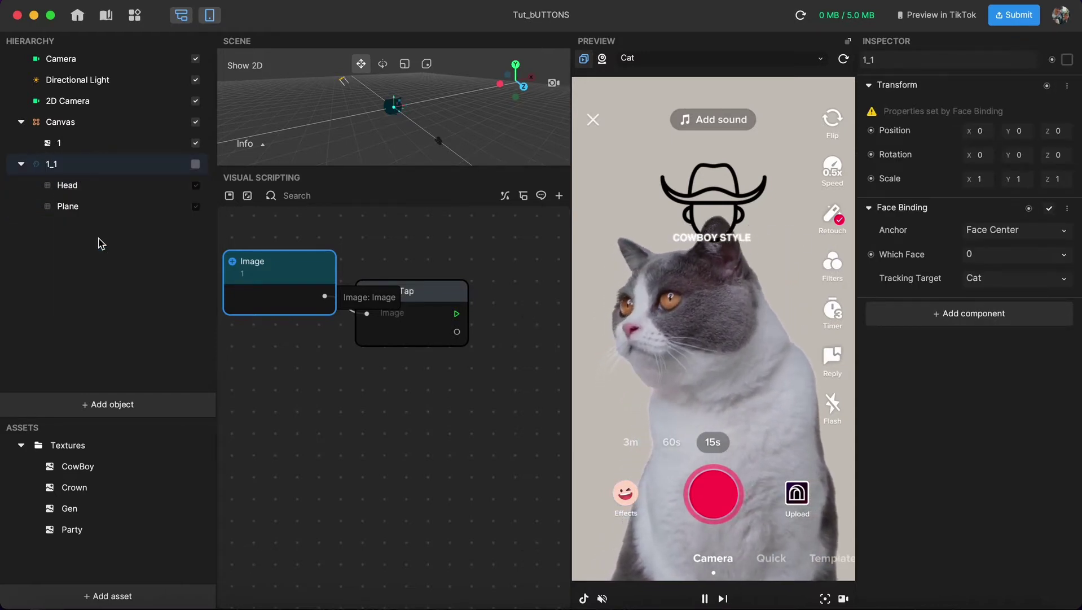
pyautogui.click(100, 243)
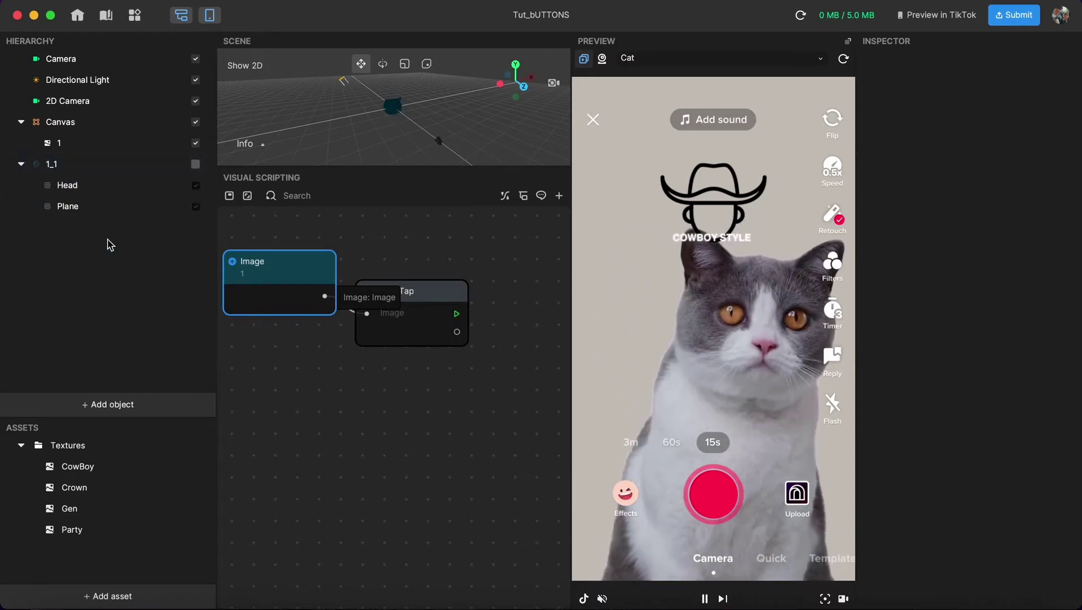
# Step: Add a scene object node for 1_1 to the graph and place it below the Image Tap node
pyautogui.click(51, 166)
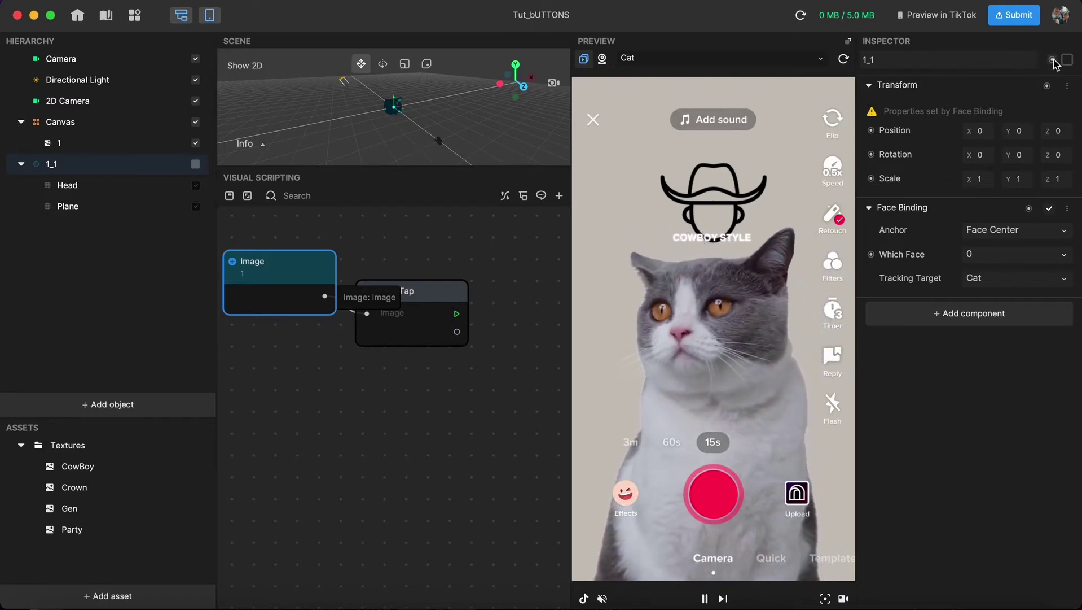
pyautogui.click(980, 83)
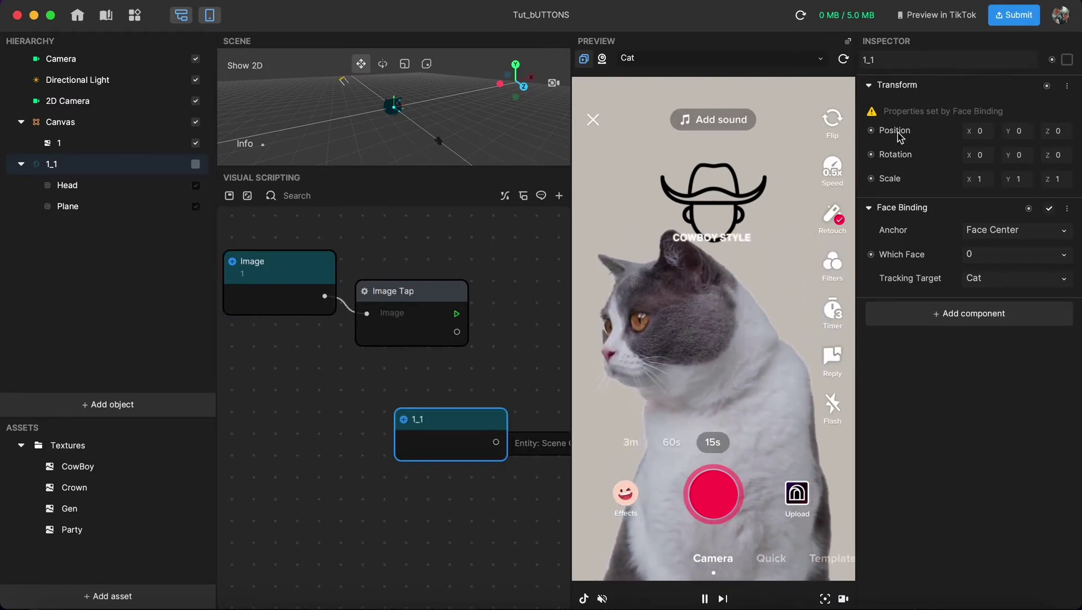
pyautogui.moveTo(465, 429); pyautogui.dragTo(393, 411)
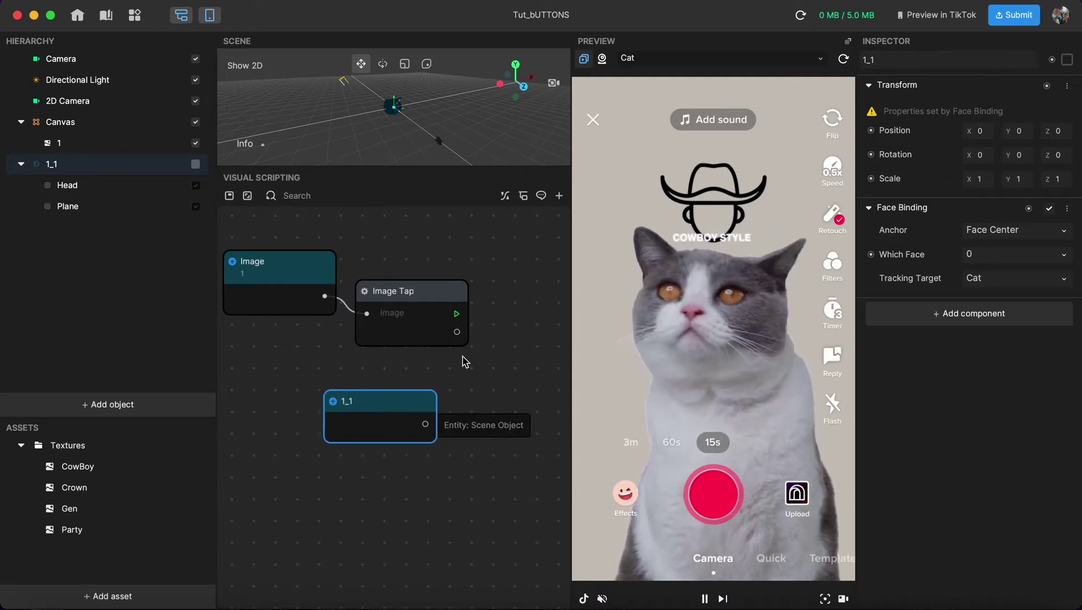
# Step: Add a Set Visibility node beside Image Tap and connect the On Image Tapped output to its Enter input
pyautogui.scroll(-3, 465, 361)
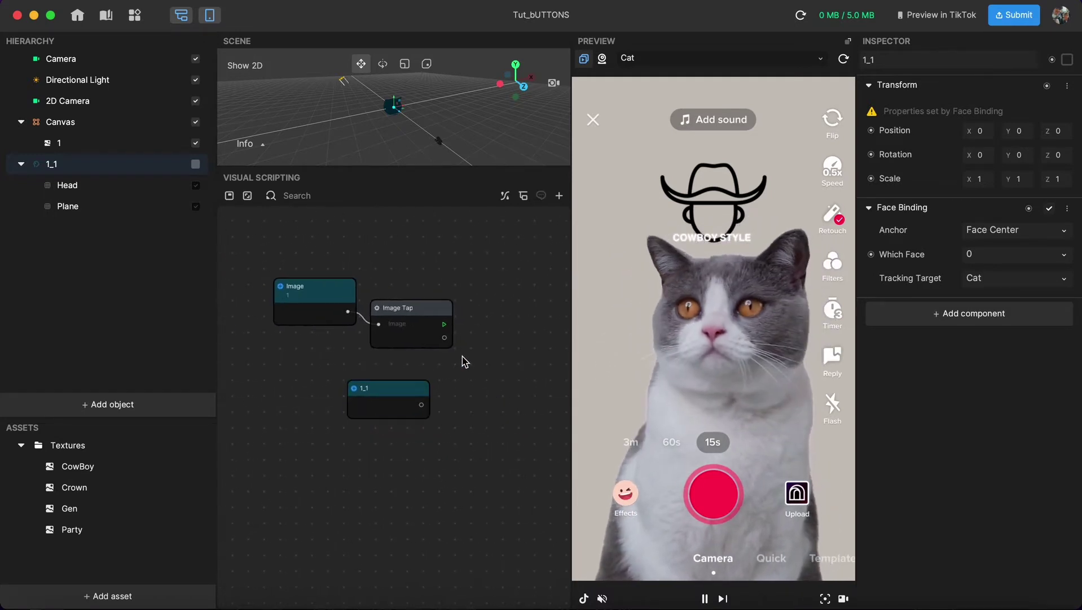
pyautogui.rightClick(465, 361)
pyautogui.click(493, 372)
pyautogui.write('se')
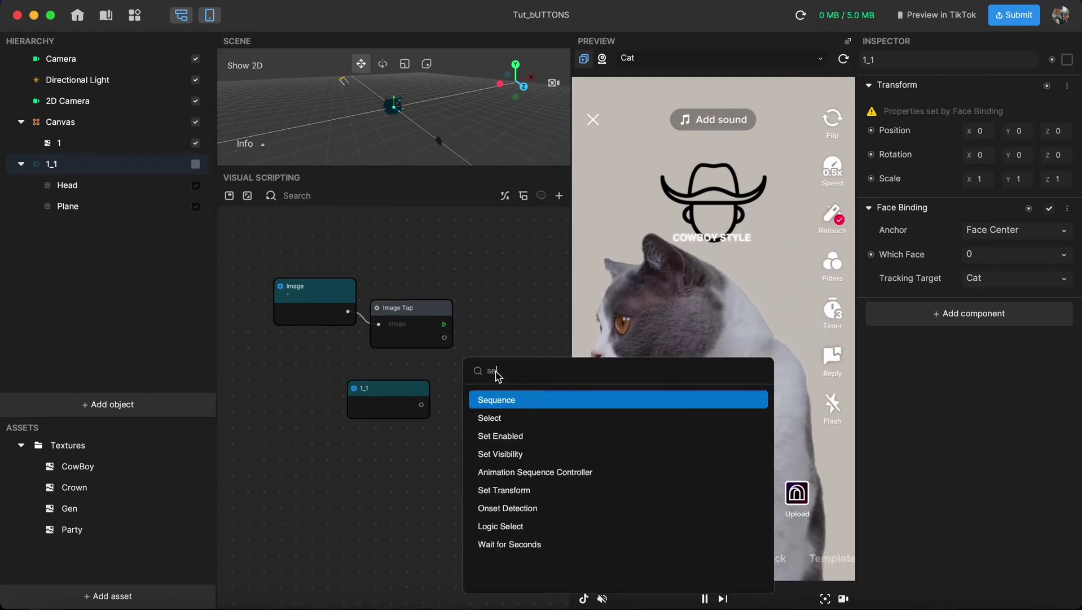
pyautogui.write('t')
pyautogui.click(517, 417)
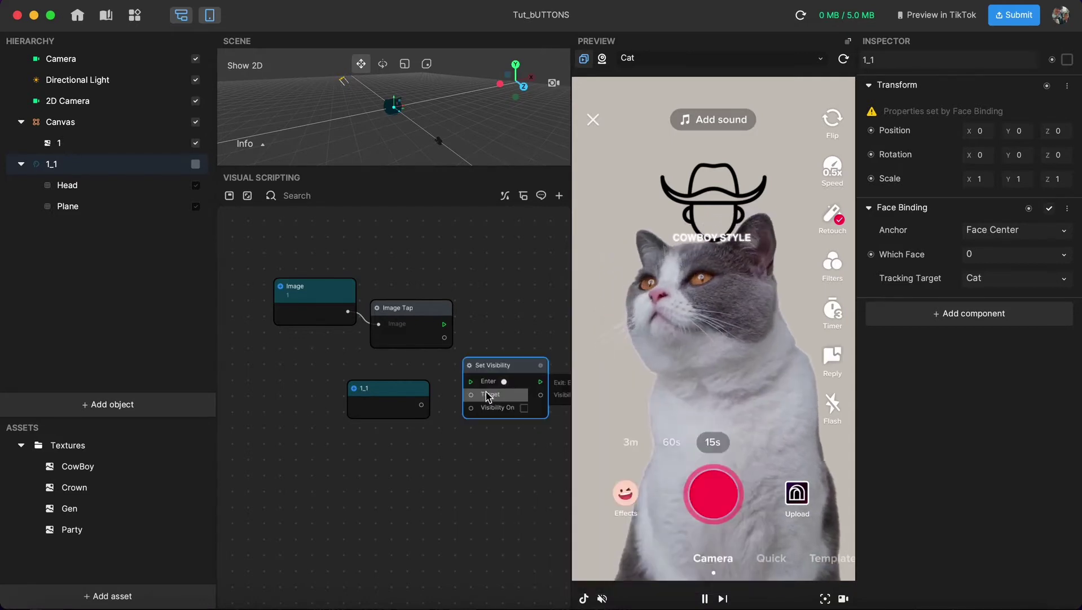
pyautogui.moveTo(501, 366); pyautogui.dragTo(516, 346)
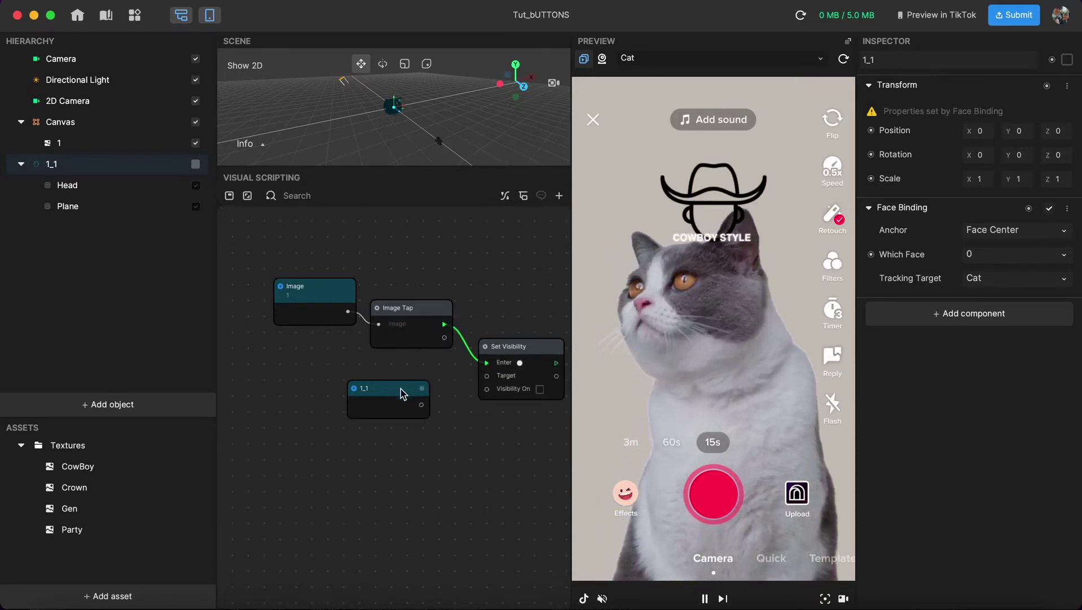
# Step: Connect the 1_1 node's Entity output to the Target input of the Set Visibility node
pyautogui.moveTo(401, 390); pyautogui.dragTo(404, 386)
pyautogui.click(65, 170)
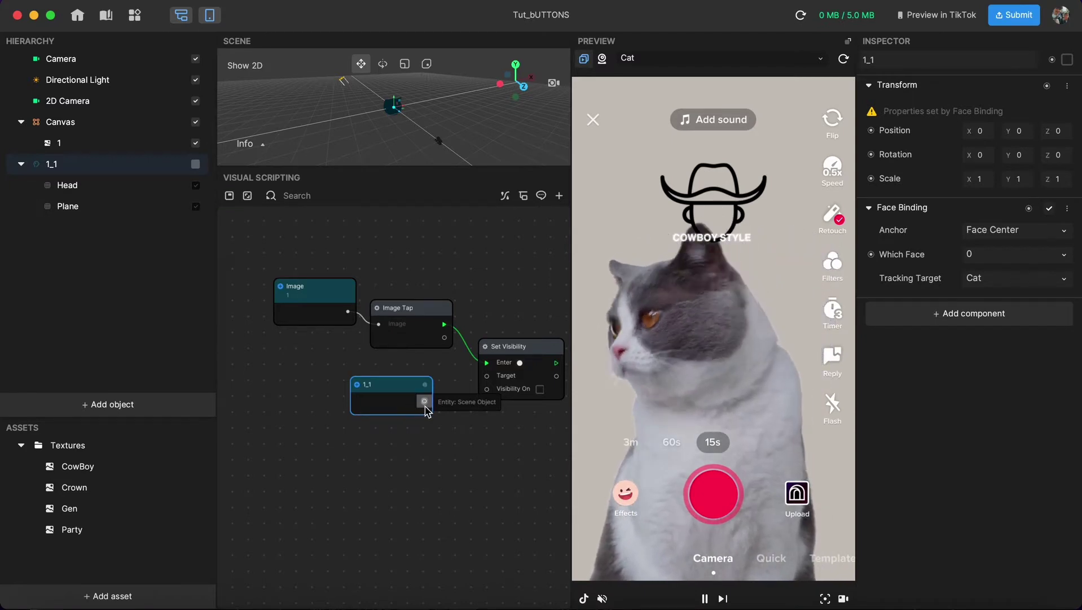
pyautogui.moveTo(425, 402); pyautogui.dragTo(489, 382)
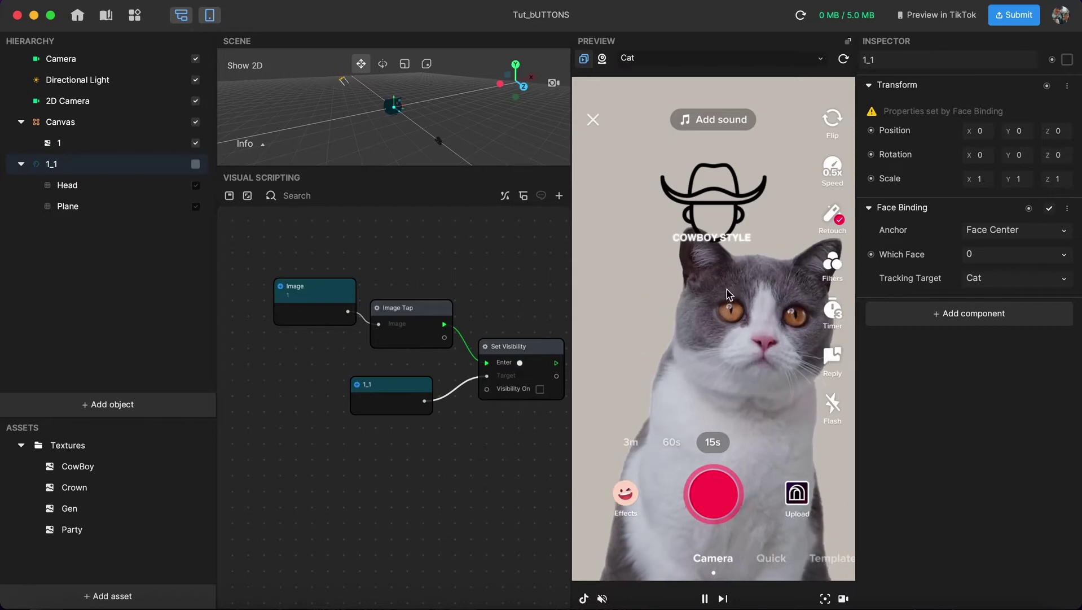
# Step: Enable Visibility On in the Set Visibility node and test the cowboy image's tap in the preview
pyautogui.click(723, 204)
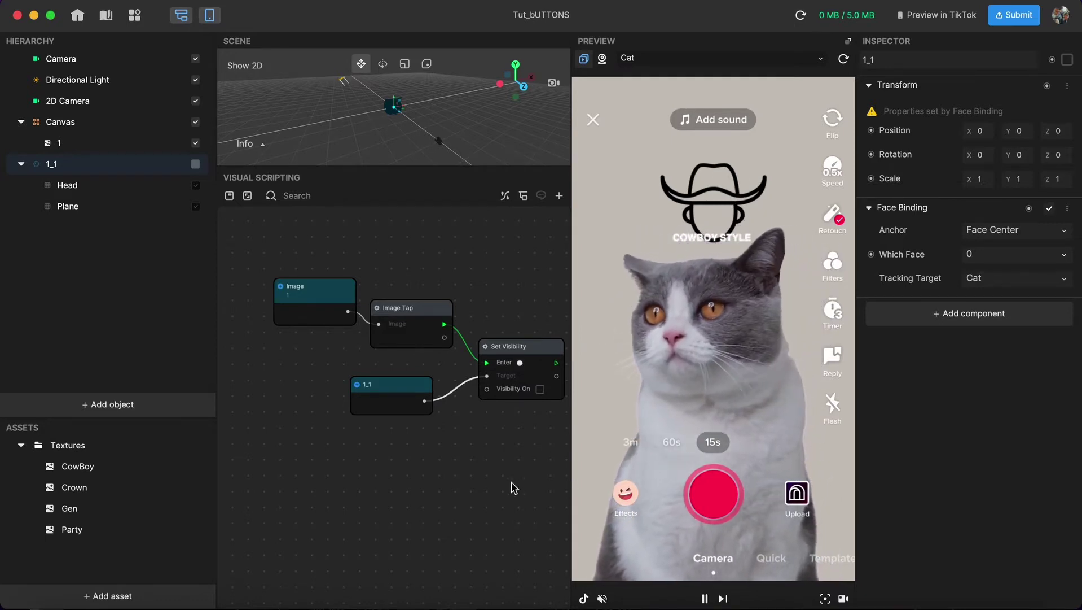
pyautogui.click(540, 389)
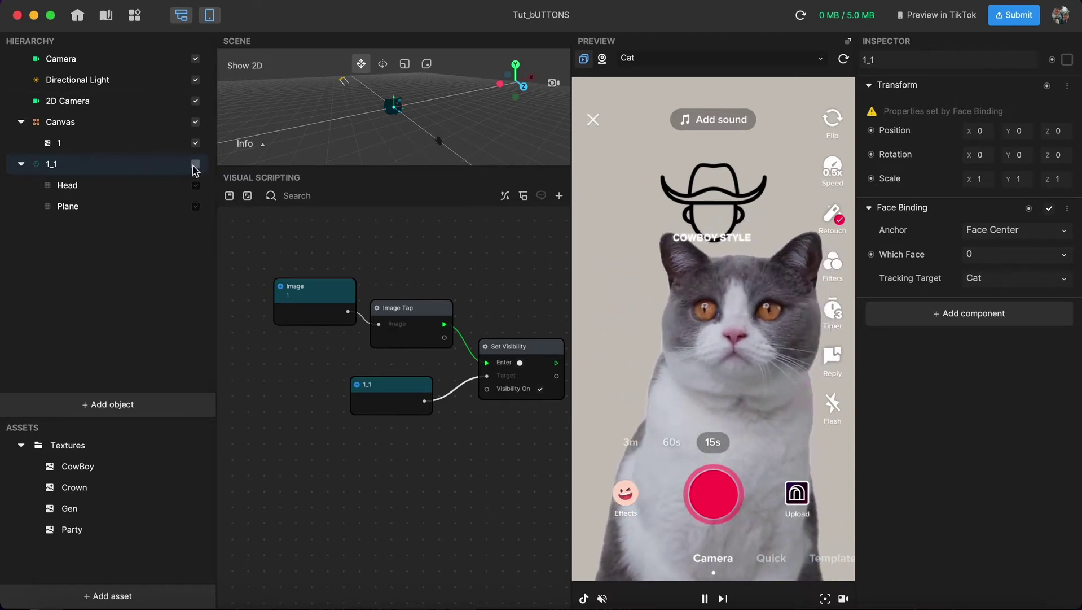
pyautogui.click(696, 203)
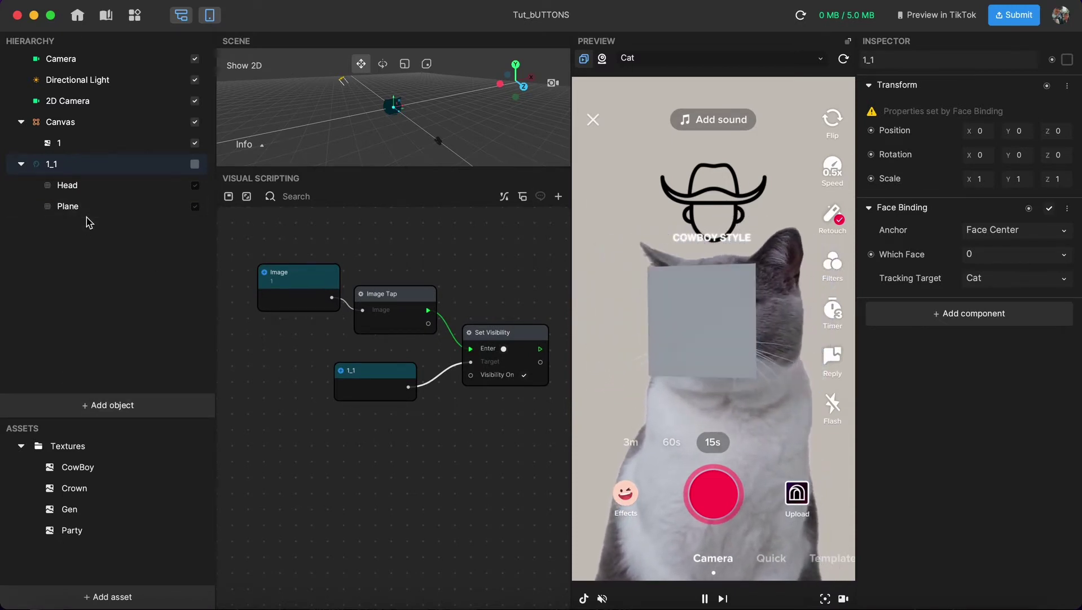
# Step: Duplicate the collapsed 1_1 object and rename the copy as 2_2
pyautogui.click(92, 260)
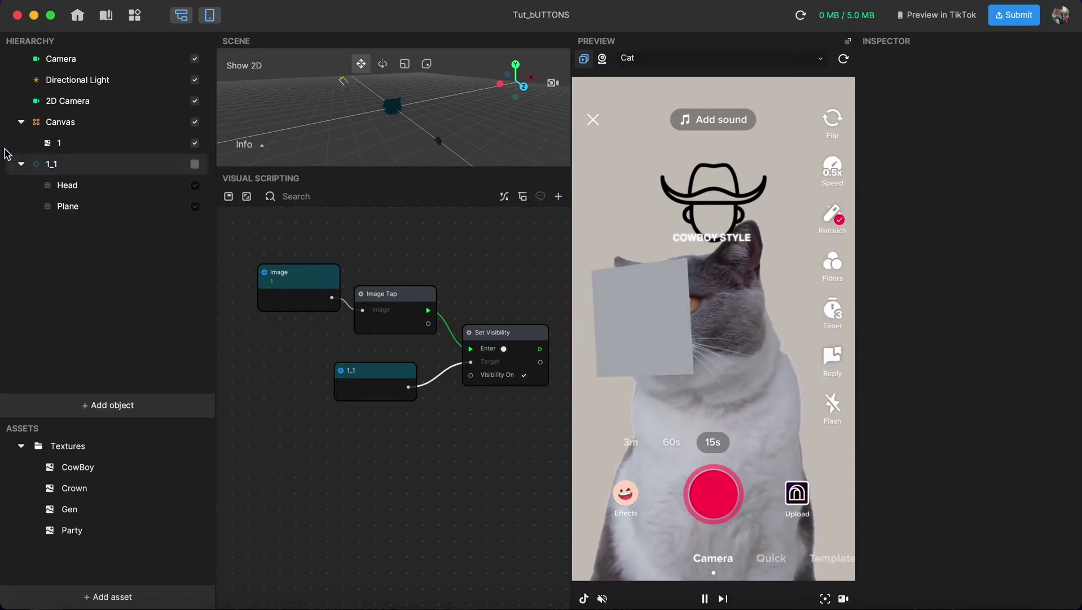
pyautogui.click(51, 167)
pyautogui.press('super+d')
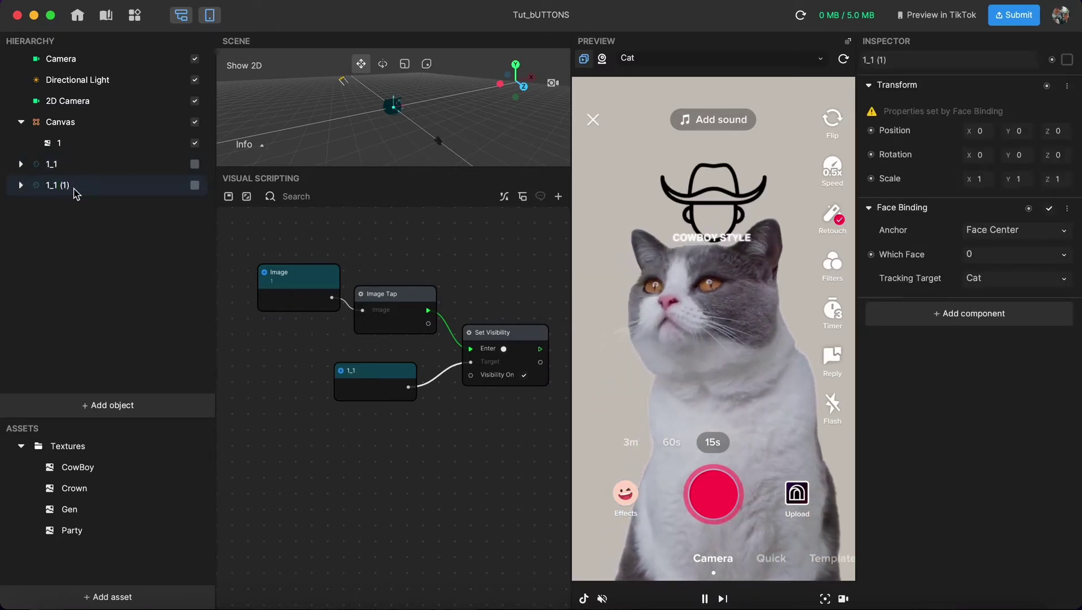
pyautogui.rightClick(76, 194)
pyautogui.click(112, 259)
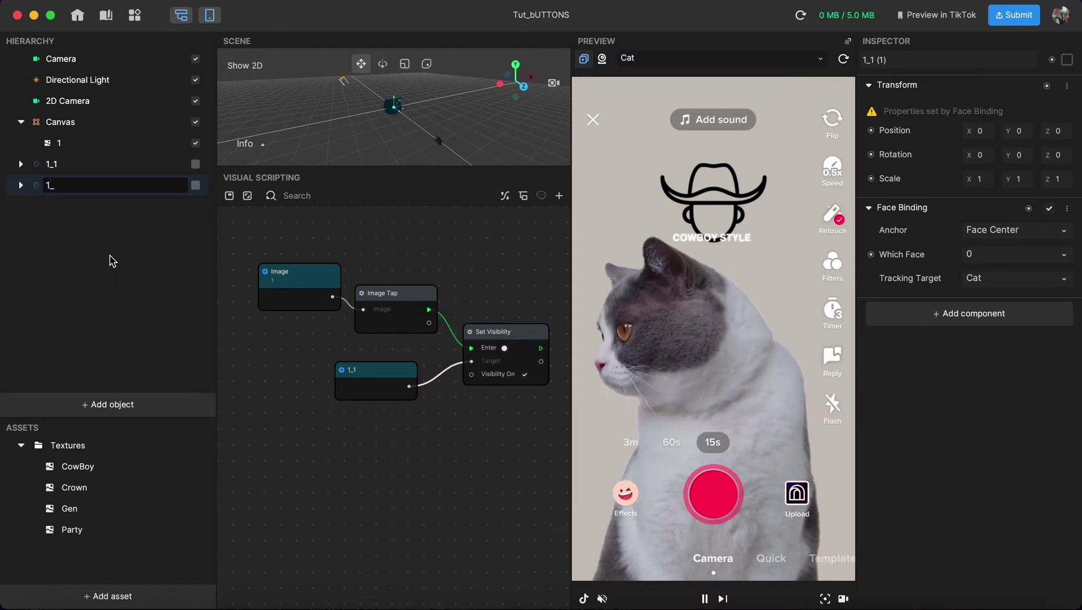
pyautogui.write('2_2')
pyautogui.press('Return')
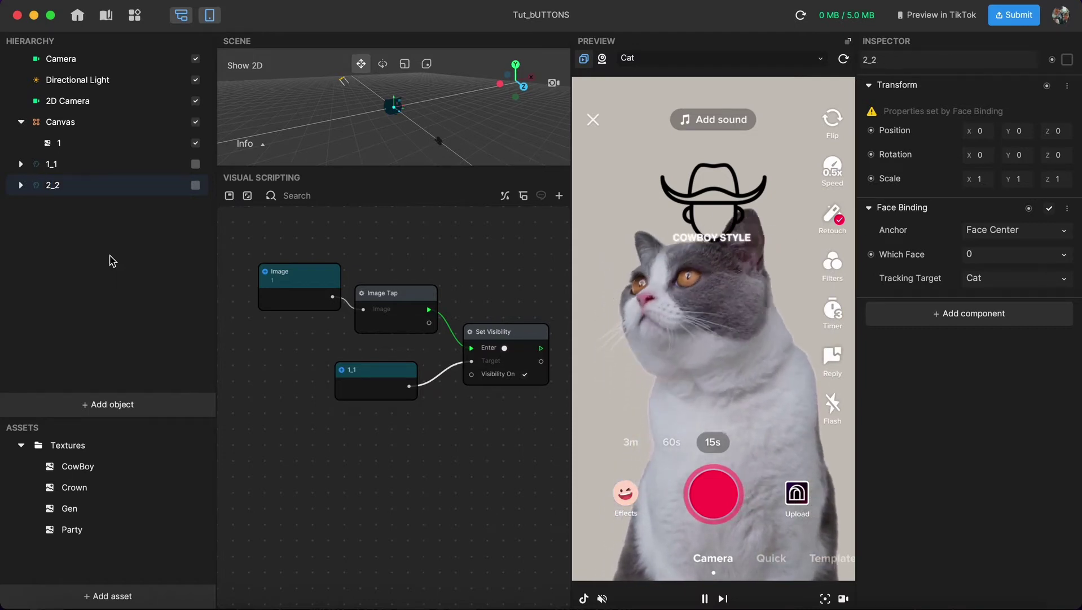
# Step: Duplicate image 1 under Canvas and rename the copy as 2
pyautogui.click(85, 145)
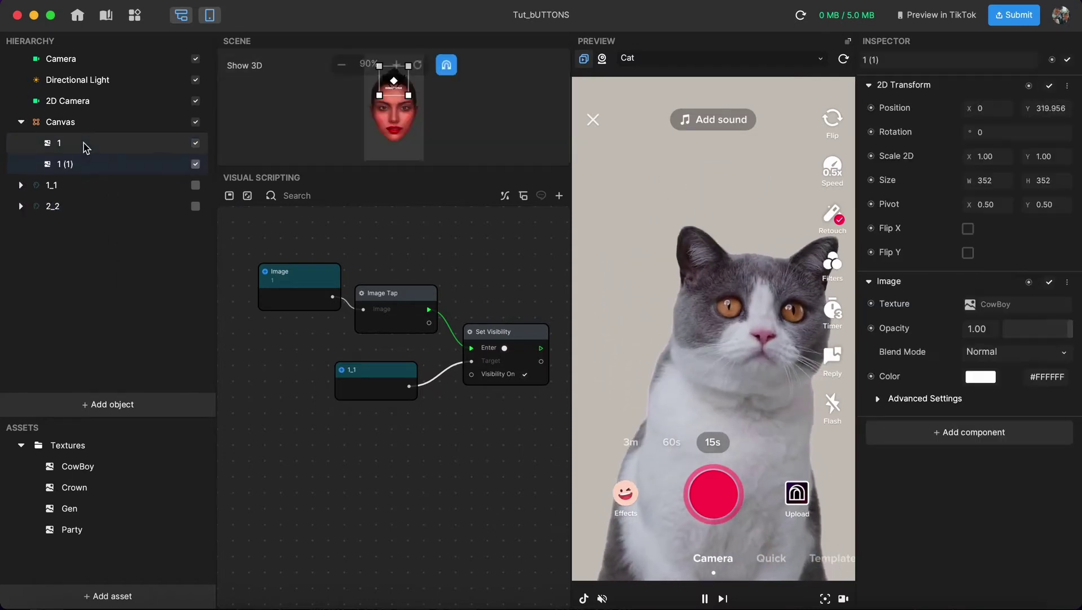
pyautogui.rightClick(74, 163)
pyautogui.click(121, 234)
pyautogui.write('2')
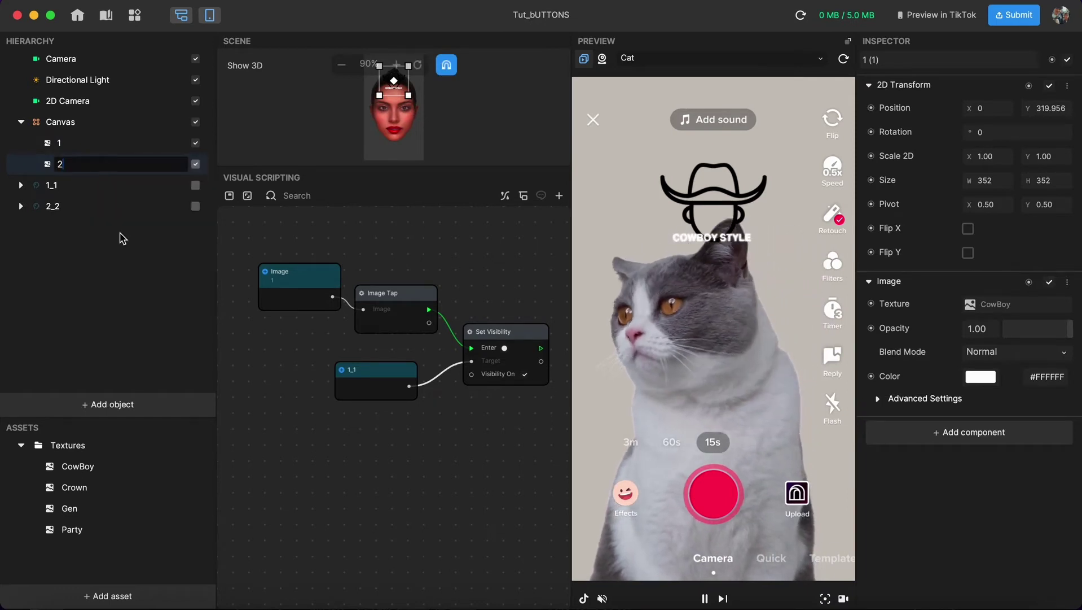
pyautogui.press('Return')
# Step: Assign the Gen texture to image 2 and place it horizontally centred at about 256 × 256 and Y -67
pyautogui.click(1010, 307)
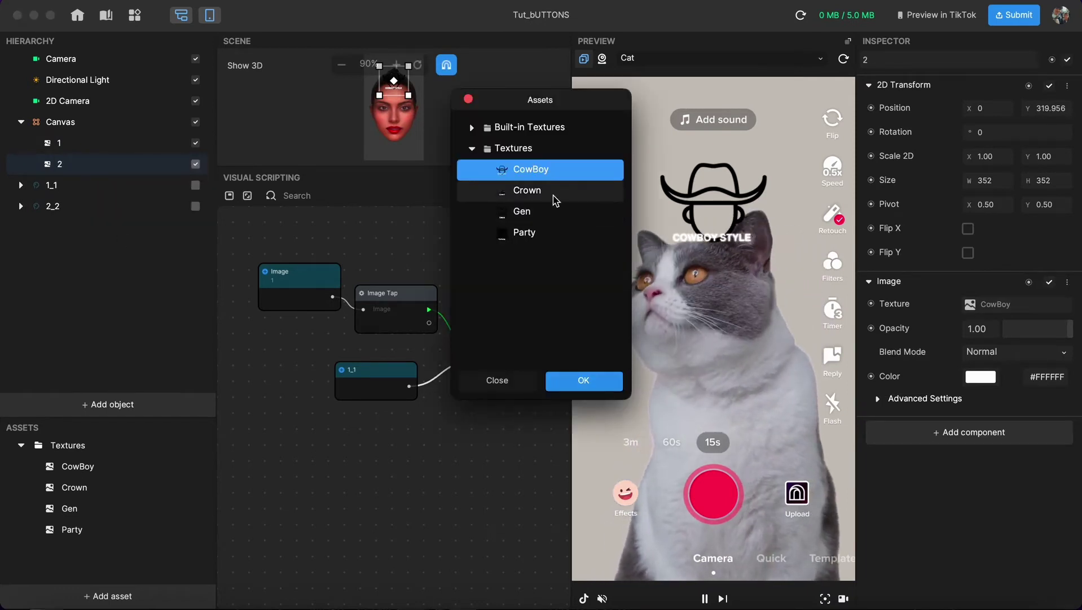
pyautogui.doubleClick(522, 212)
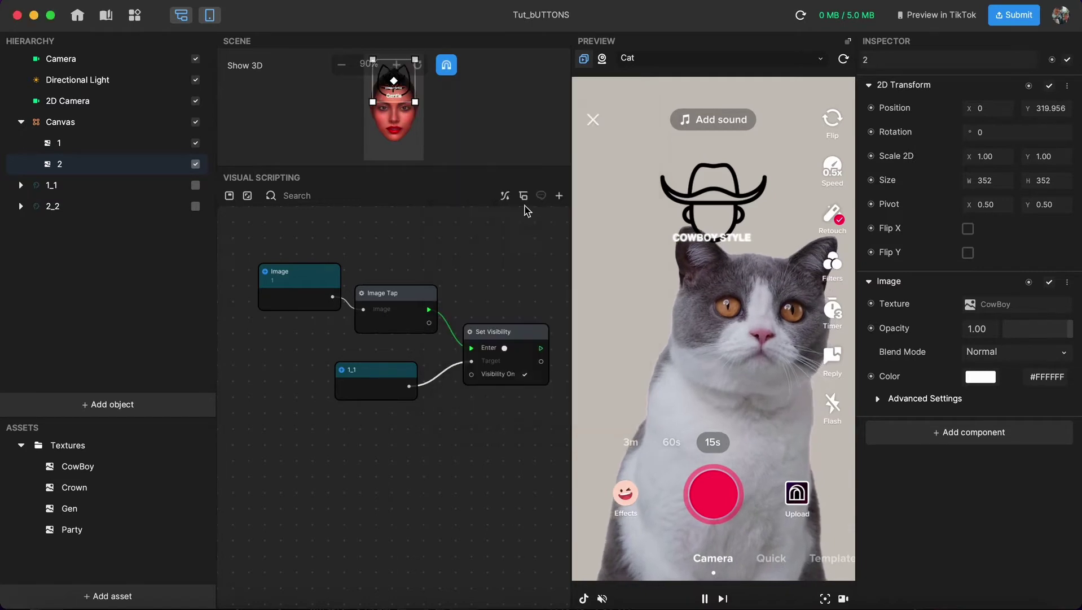
pyautogui.moveTo(418, 170); pyautogui.dragTo(415, 347)
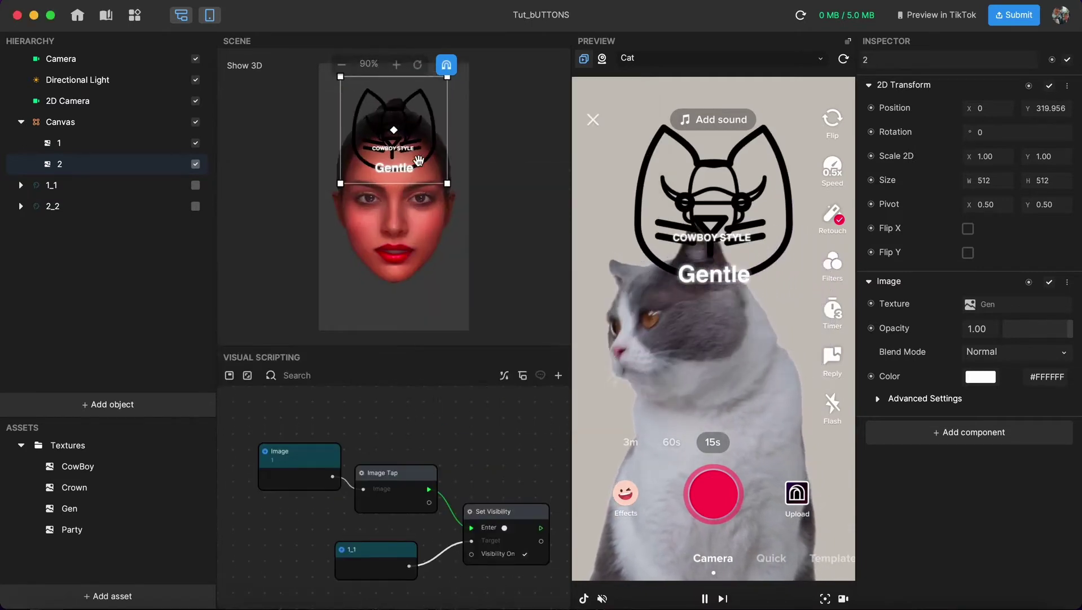
pyautogui.moveTo(445, 182); pyautogui.dragTo(400, 226)
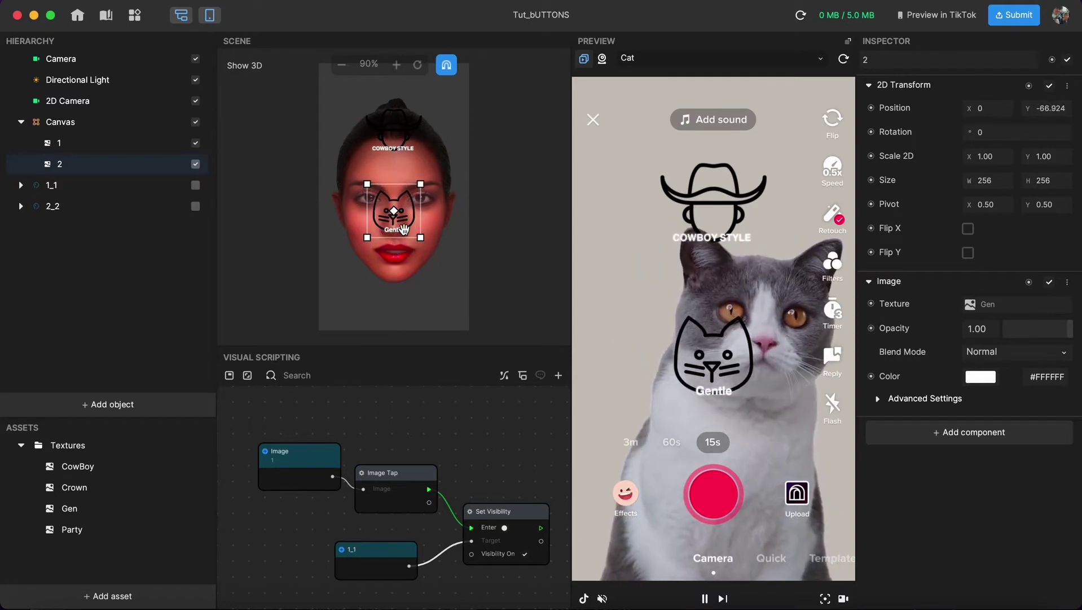
# Step: Deselect image 2 and test the cowboy button in the preview with both images displayed
pyautogui.click(123, 266)
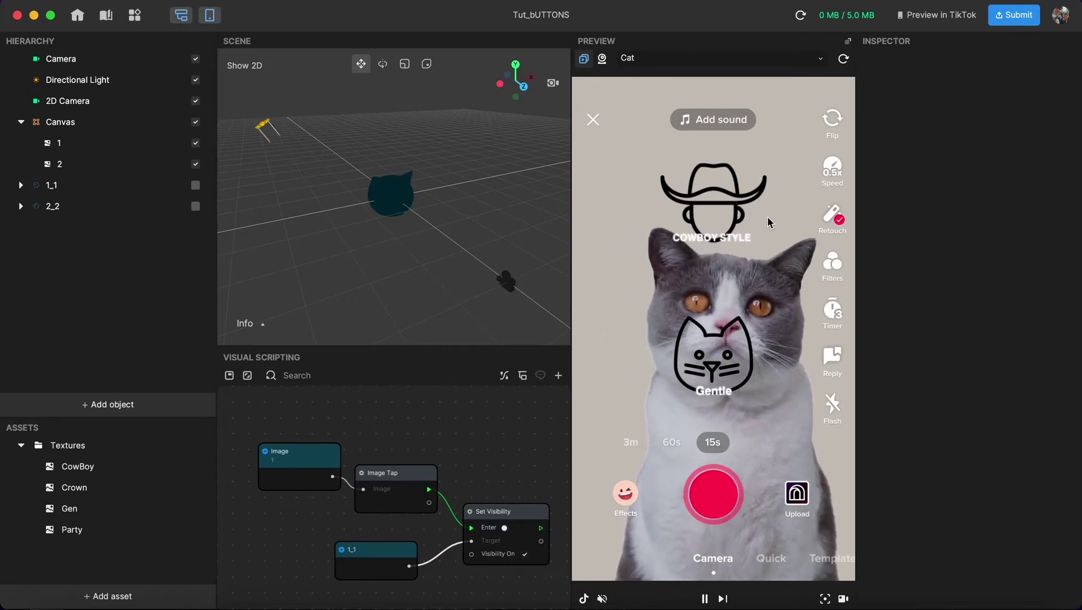
pyautogui.click(717, 200)
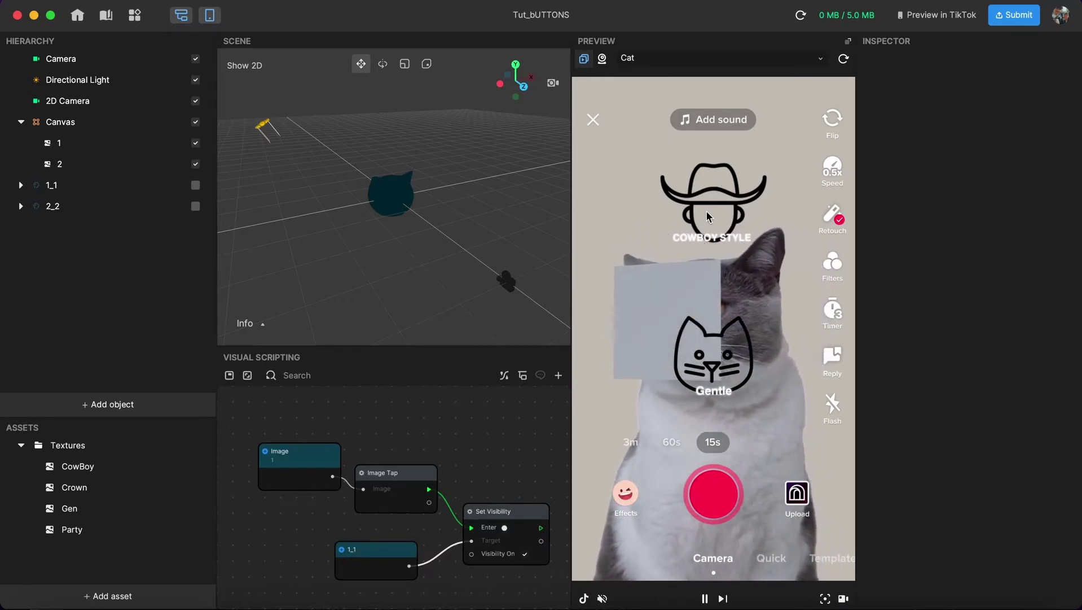
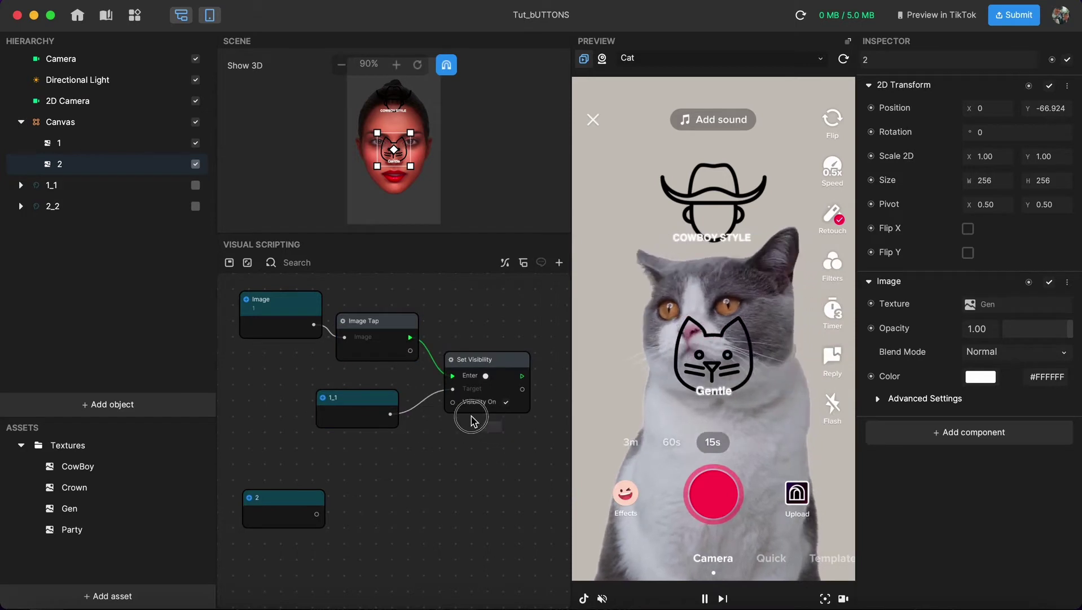
# Step: Duplicate the linked Image Tap and Set Visibility nodes and place the copies below the image 1 chain
pyautogui.press('super+c')
pyautogui.press('super+v')
pyautogui.moveTo(306, 385); pyautogui.dragTo(421, 528)
pyautogui.press('Delete')
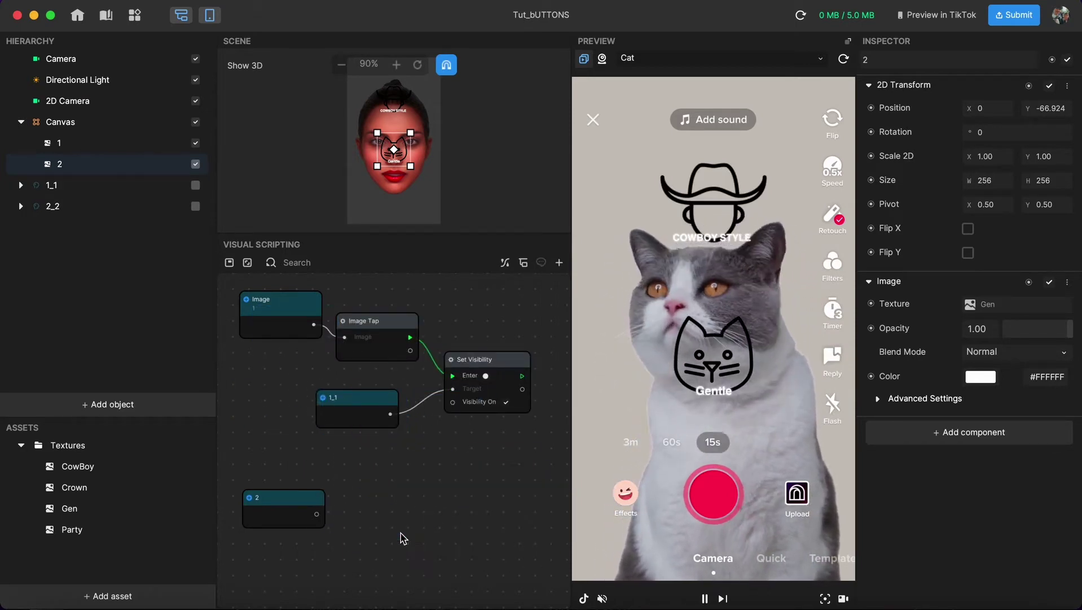
pyautogui.hotkey('ctrl', 'z')
pyautogui.press('Delete')
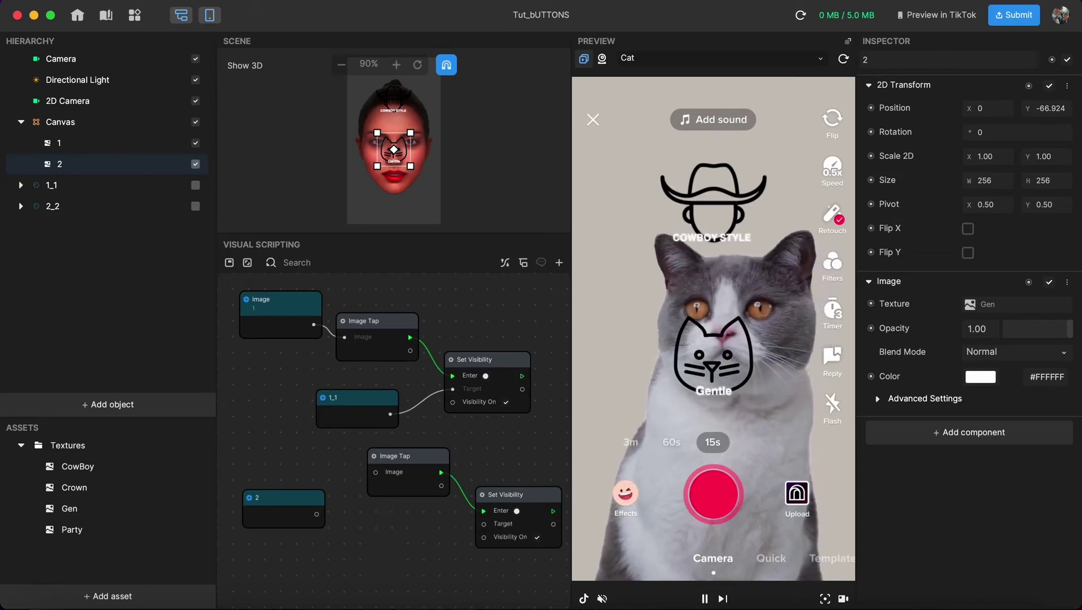
pyautogui.moveTo(513, 565); pyautogui.dragTo(408, 454)
pyautogui.moveTo(409, 456); pyautogui.dragTo(393, 462)
# Step: Remove the object 2 node, add a Get Image node for image 2, and connect it to the duplicated Image Tap
pyautogui.moveTo(274, 493); pyautogui.dragTo(267, 474)
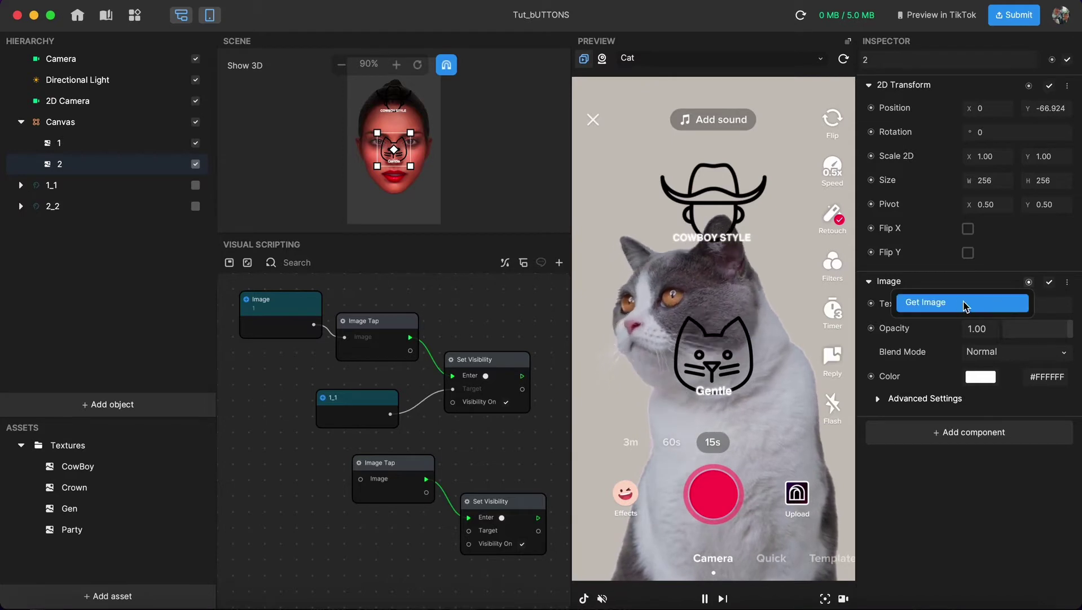
pyautogui.click(954, 303)
pyautogui.moveTo(427, 467); pyautogui.dragTo(267, 471)
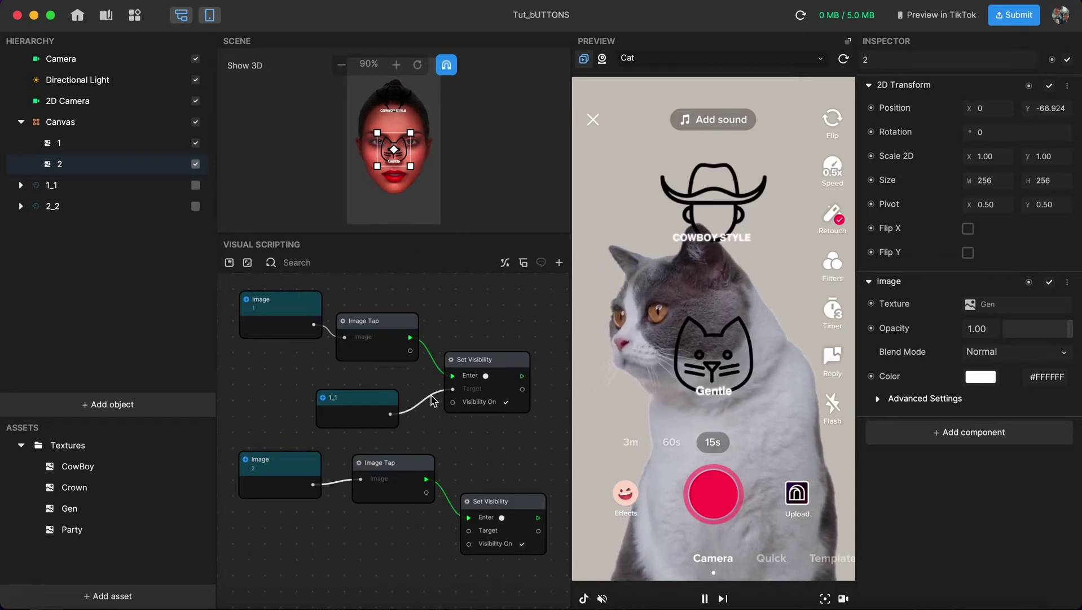
# Step: Move the whole image 2 node chain up beside the image 1 chain in the visual scripting graph
pyautogui.scroll(-1, 426, 395)
pyautogui.hscroll(1, 426, 395)
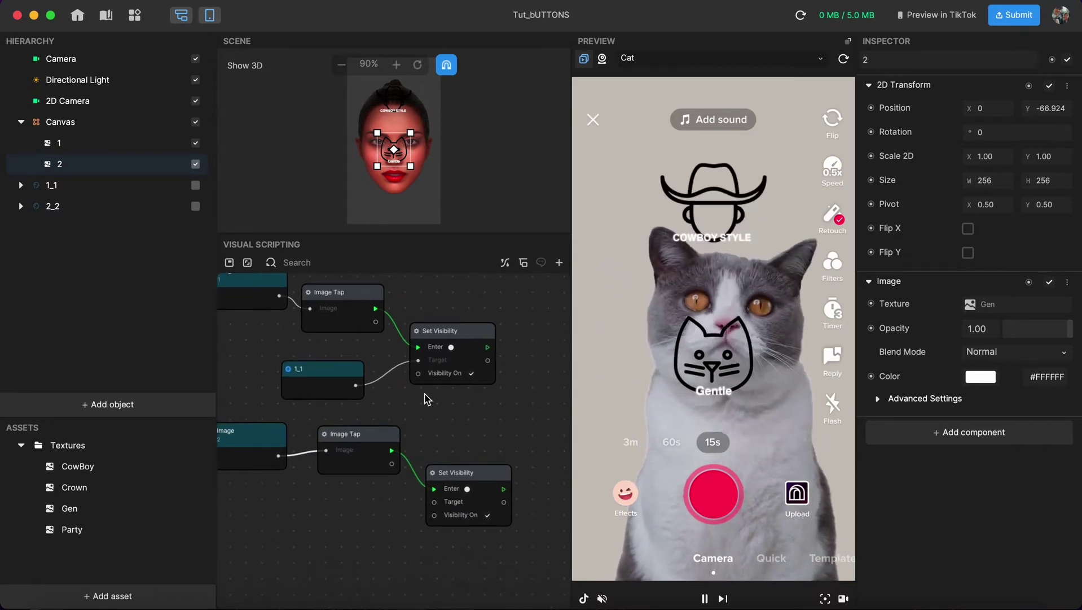
pyautogui.scroll(-3, 426, 399)
pyautogui.moveTo(466, 476); pyautogui.dragTo(473, 316)
pyautogui.moveTo(440, 404); pyautogui.dragTo(276, 309)
pyautogui.hscroll(4, 477, 418)
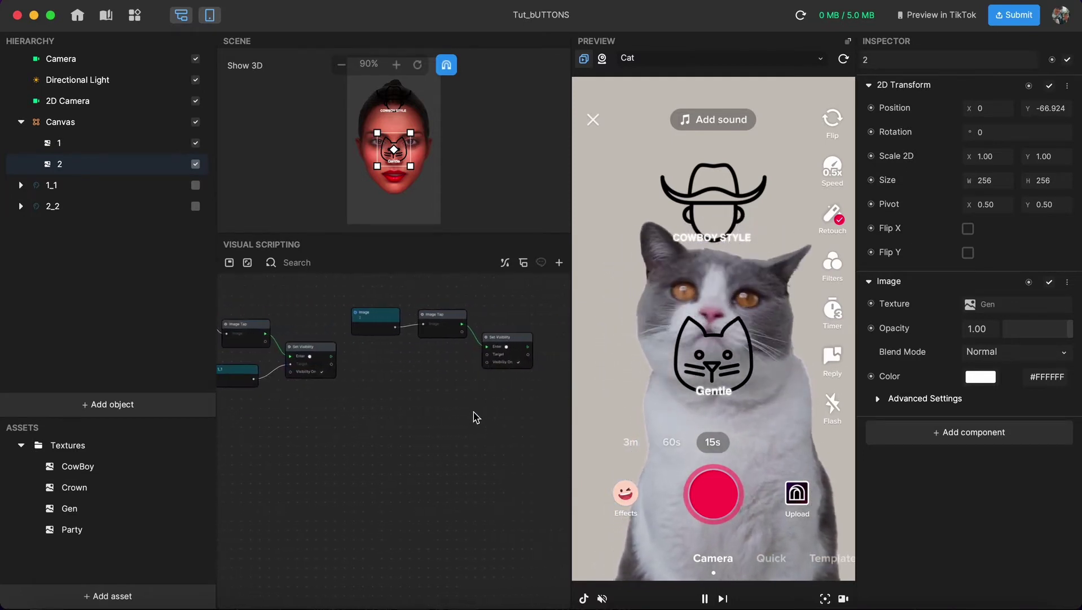
pyautogui.hscroll(-2, 501, 408)
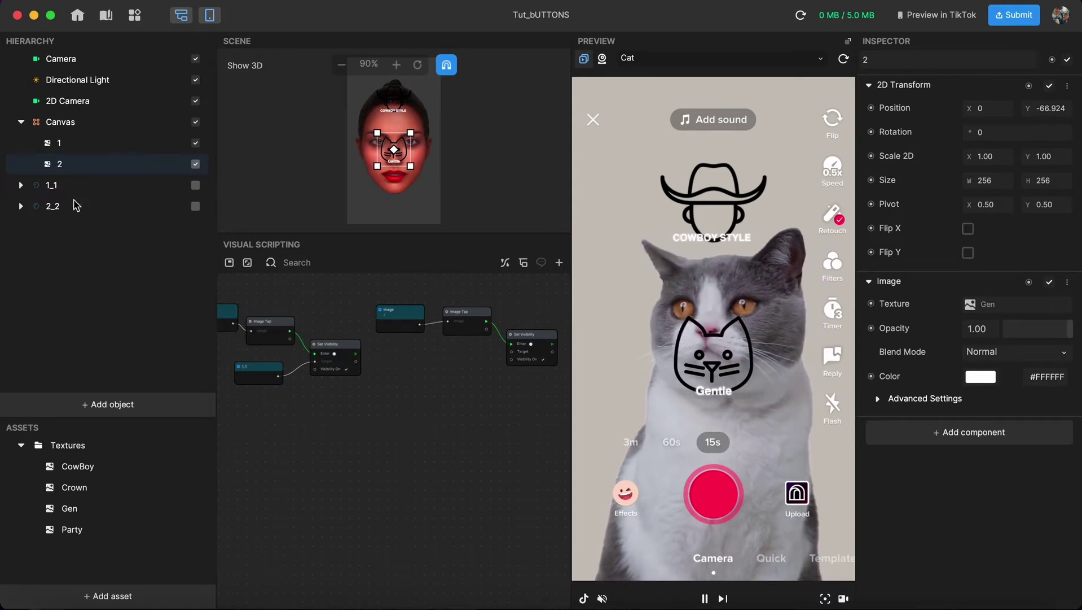
# Step: Expand the 2_2 object and add a 3D Sphere inside it
pyautogui.click(24, 211)
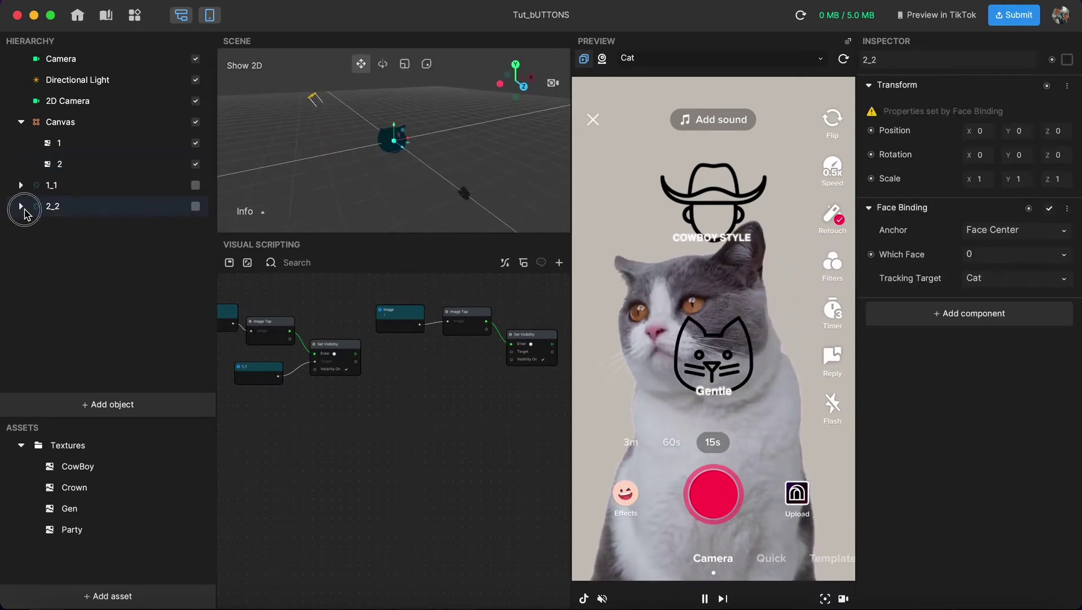
pyautogui.click(110, 596)
pyautogui.click(134, 408)
pyautogui.moveTo(121, 279)
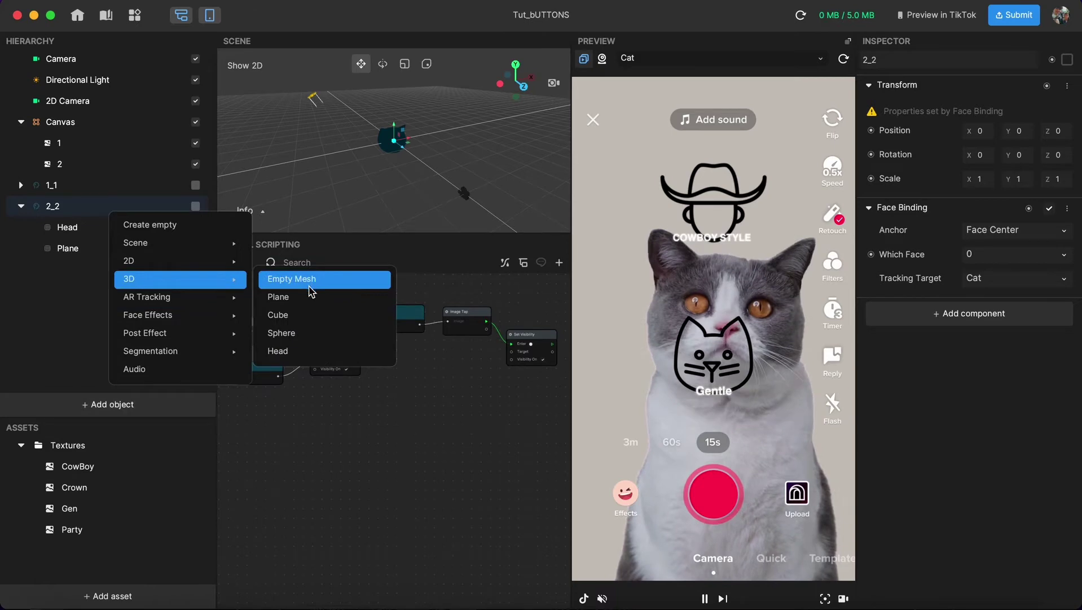
pyautogui.click(296, 333)
# Step: Delete the Plane from 2_2, raise the Sphere above the cat's head to about Y 7.35, and leave 2_2 hidden
pyautogui.click(195, 206)
pyautogui.click(187, 249)
pyautogui.press('Delete')
pyautogui.moveTo(66, 254); pyautogui.dragTo(68, 210)
pyautogui.moveTo(405, 153); pyautogui.dragTo(399, 111)
pyautogui.click(195, 207)
# Step: Show 1_1 and 2_2 one at a time to check each in the preview, leaving both hidden
pyautogui.click(195, 186)
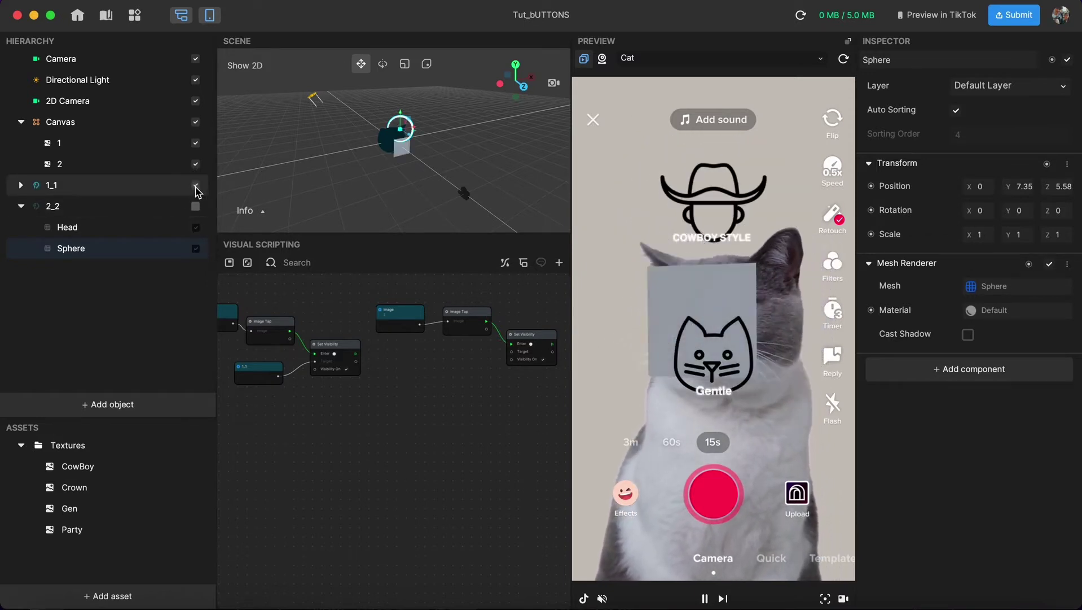
pyautogui.click(708, 206)
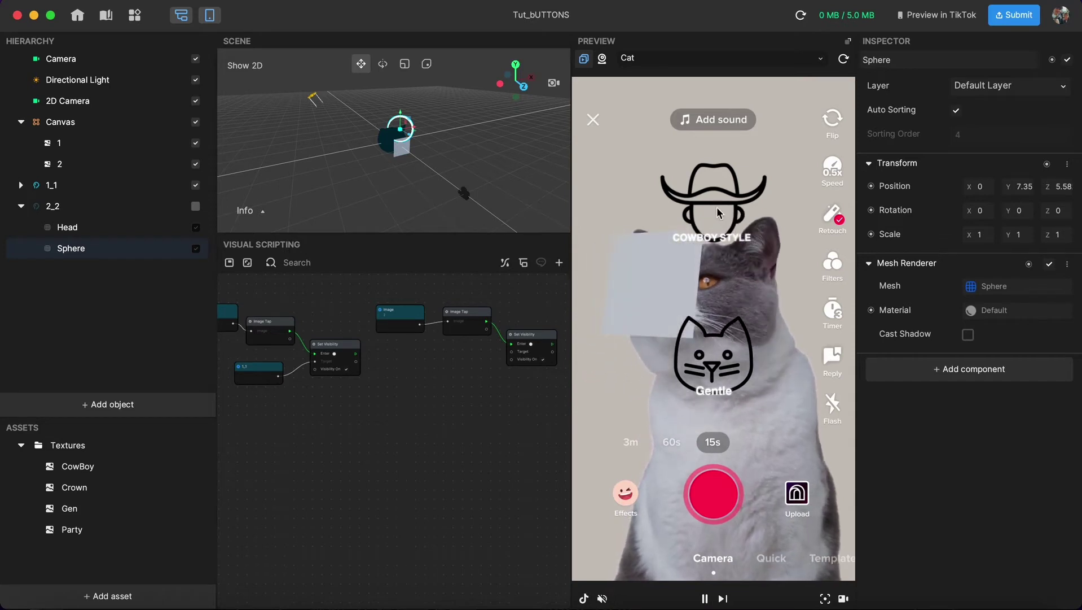
pyautogui.click(195, 185)
pyautogui.click(196, 206)
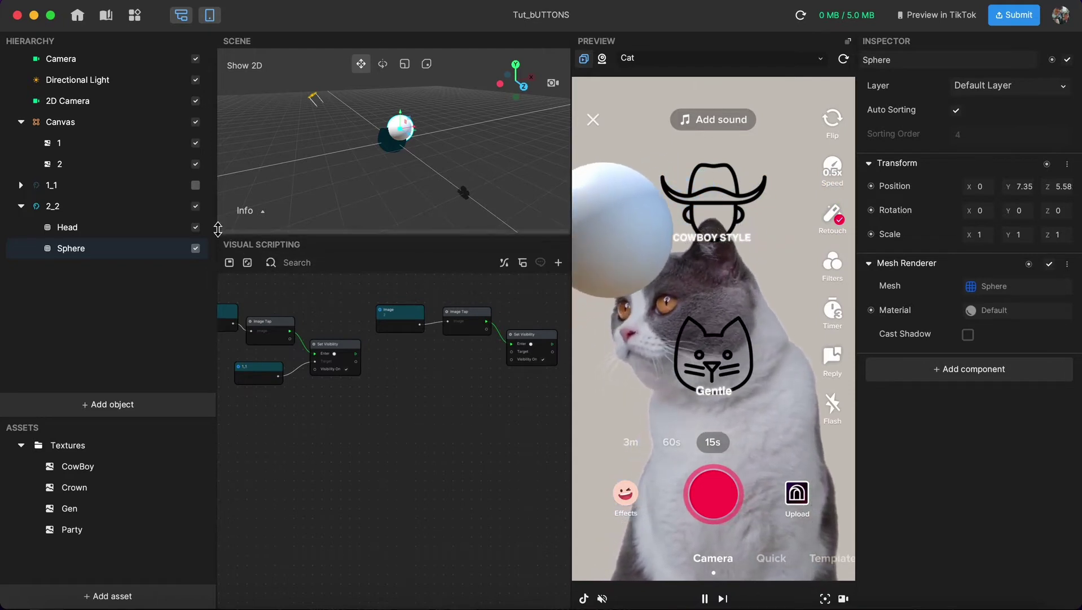
pyautogui.click(196, 205)
# Step: Duplicate the complete image 1 node chain, including its 1_1 object node, and place the copy below the original
pyautogui.hscroll(-3, 291, 333)
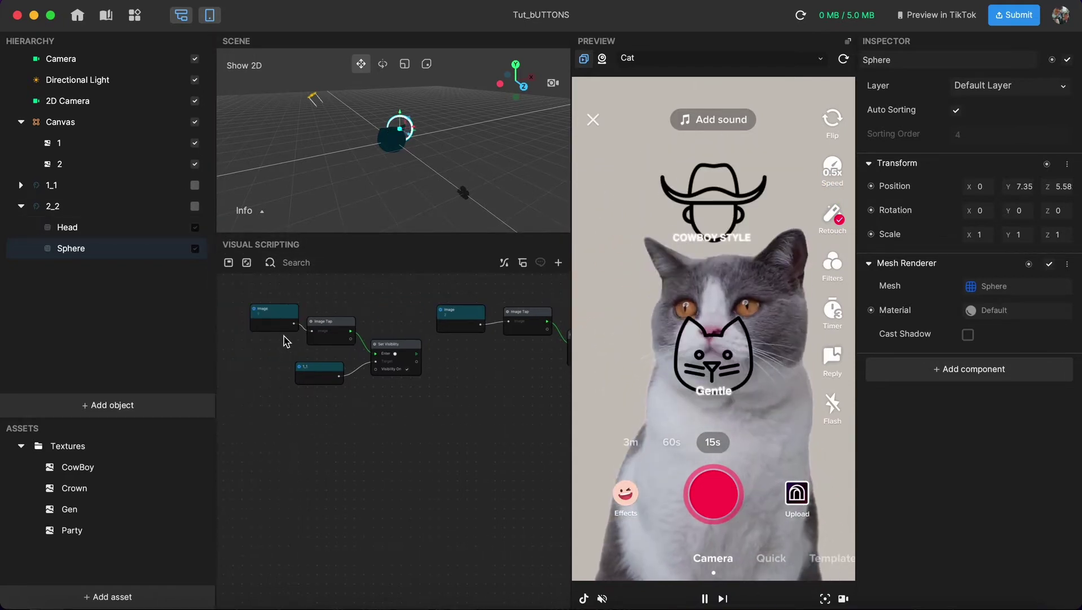
pyautogui.scroll(5, 288, 342)
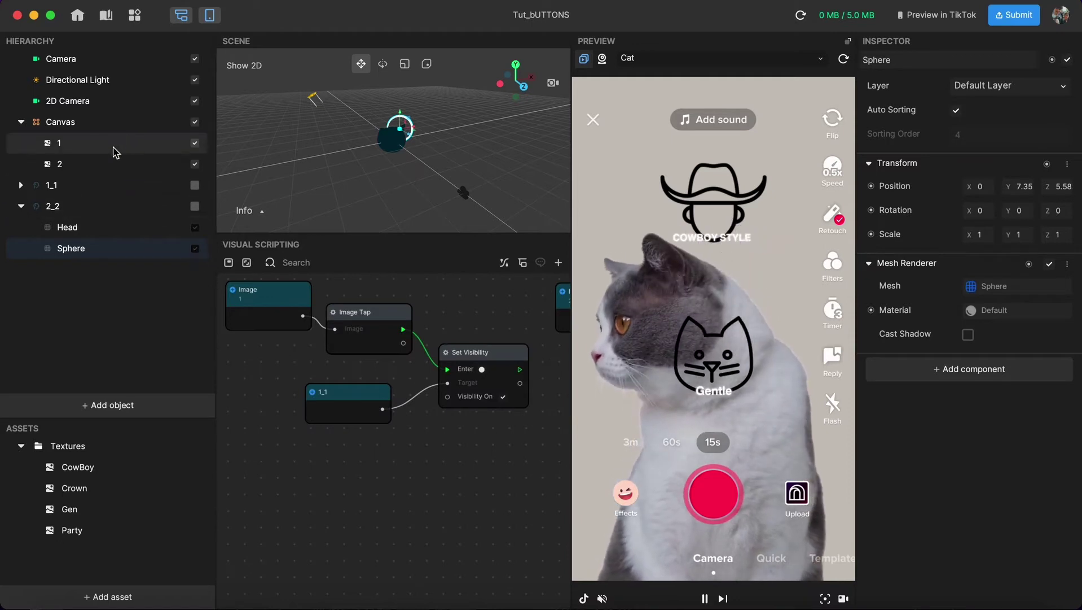
pyautogui.click(115, 148)
pyautogui.moveTo(499, 459); pyautogui.dragTo(254, 323)
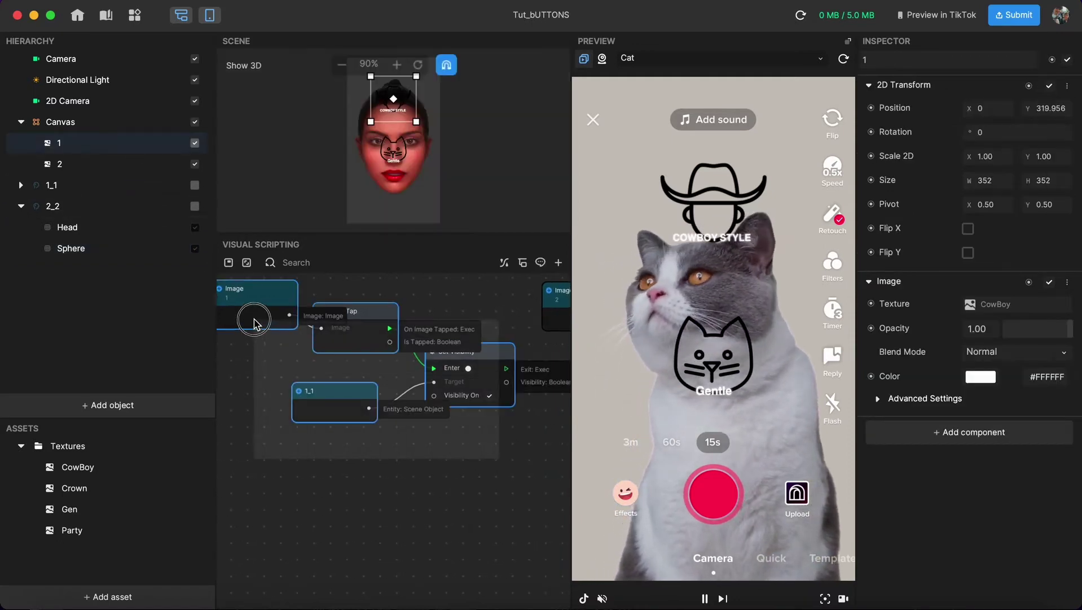
pyautogui.moveTo(459, 445); pyautogui.dragTo(275, 310)
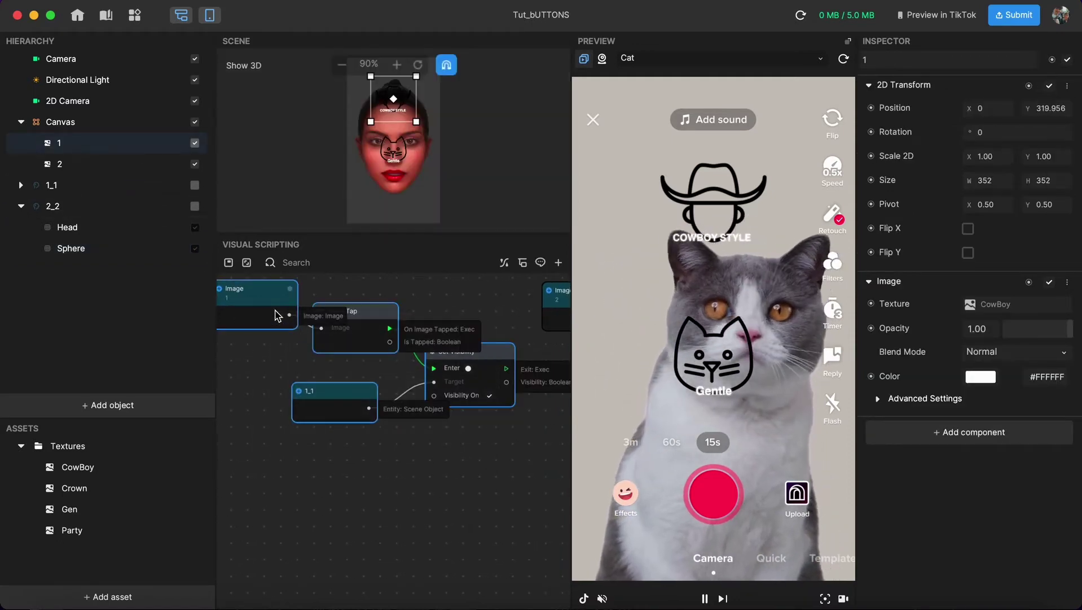
pyautogui.hotkey('ctrl', 'c')
pyautogui.hotkey('ctrl', 'v')
pyautogui.moveTo(452, 490); pyautogui.dragTo(501, 523)
pyautogui.click(471, 428)
pyautogui.scroll(-1, 472, 427)
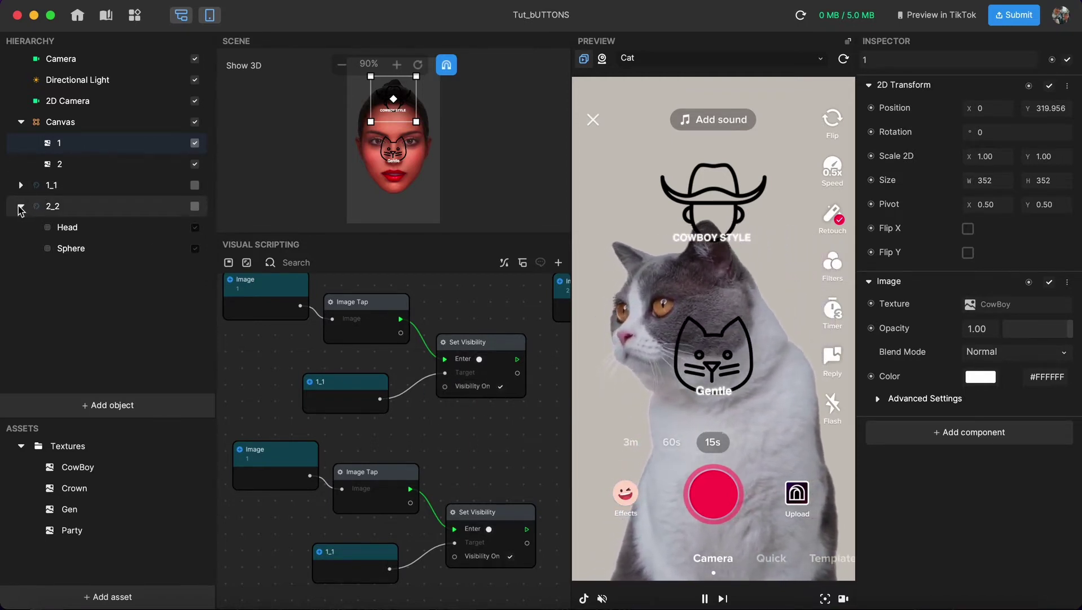
# Step: Connect a 2_2 object node to the Target of image 2's Set Visibility, test the Gentle button, and restart the preview
pyautogui.scroll(-3, 407, 436)
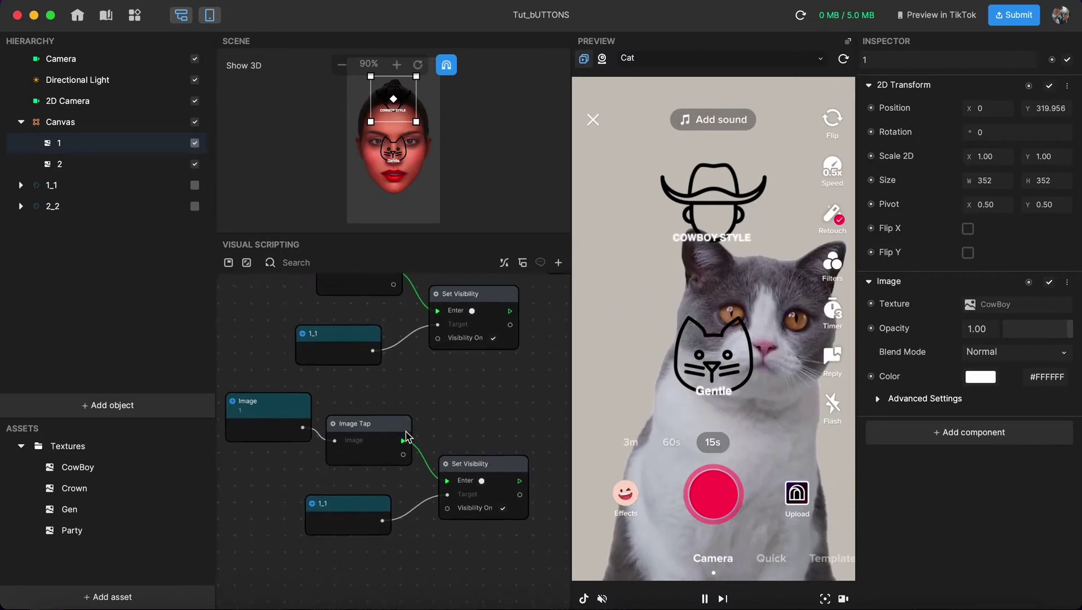
pyautogui.scroll(-5, 407, 436)
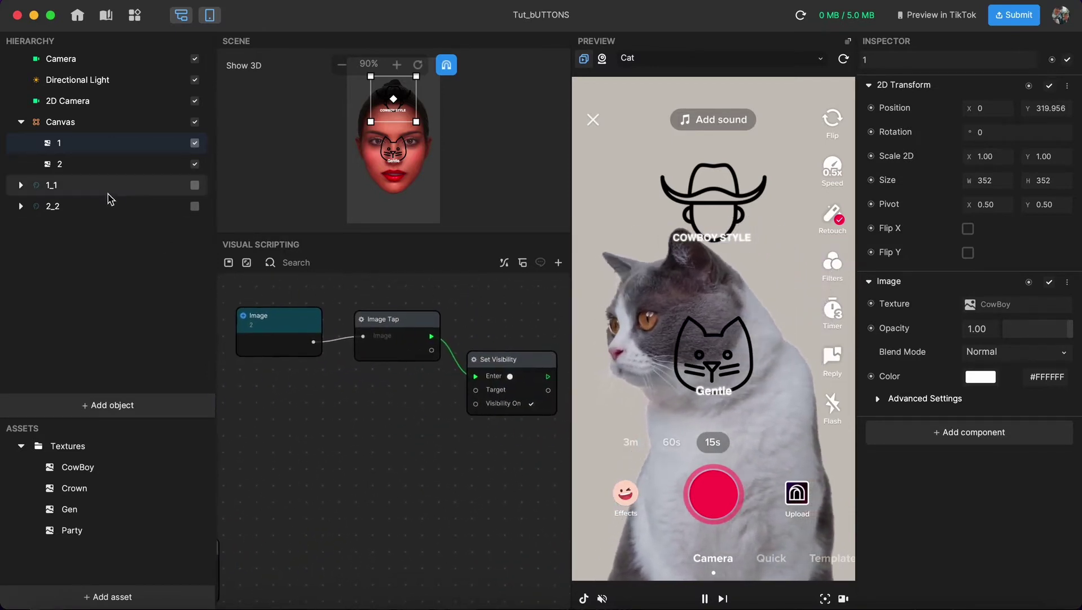
pyautogui.click(54, 206)
pyautogui.moveTo(1053, 66); pyautogui.dragTo(532, 337)
pyautogui.moveTo(441, 455); pyautogui.dragTo(346, 427)
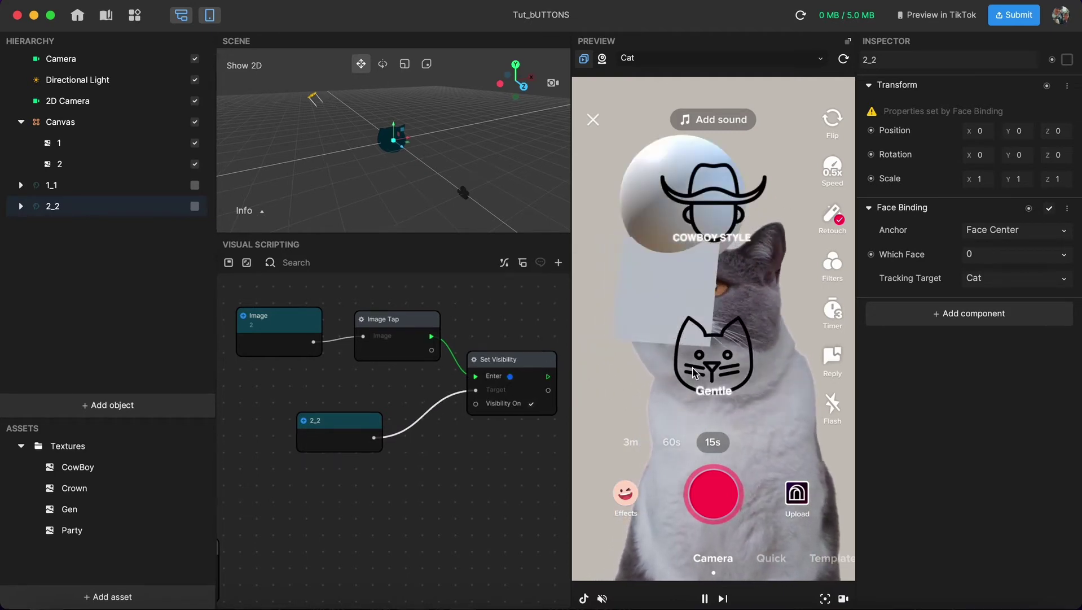
pyautogui.click(711, 364)
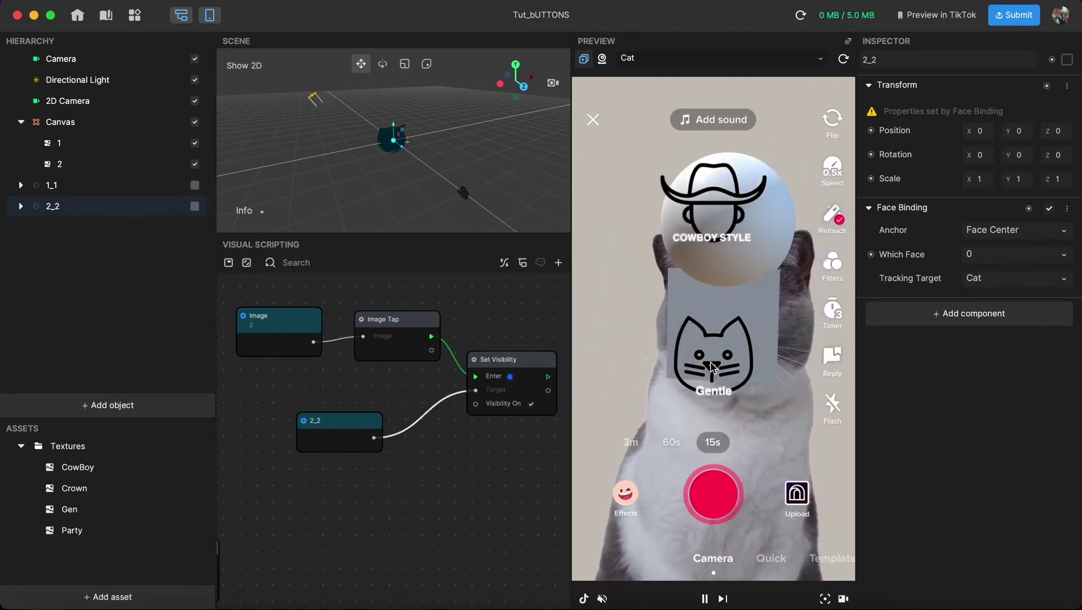
pyautogui.click(844, 59)
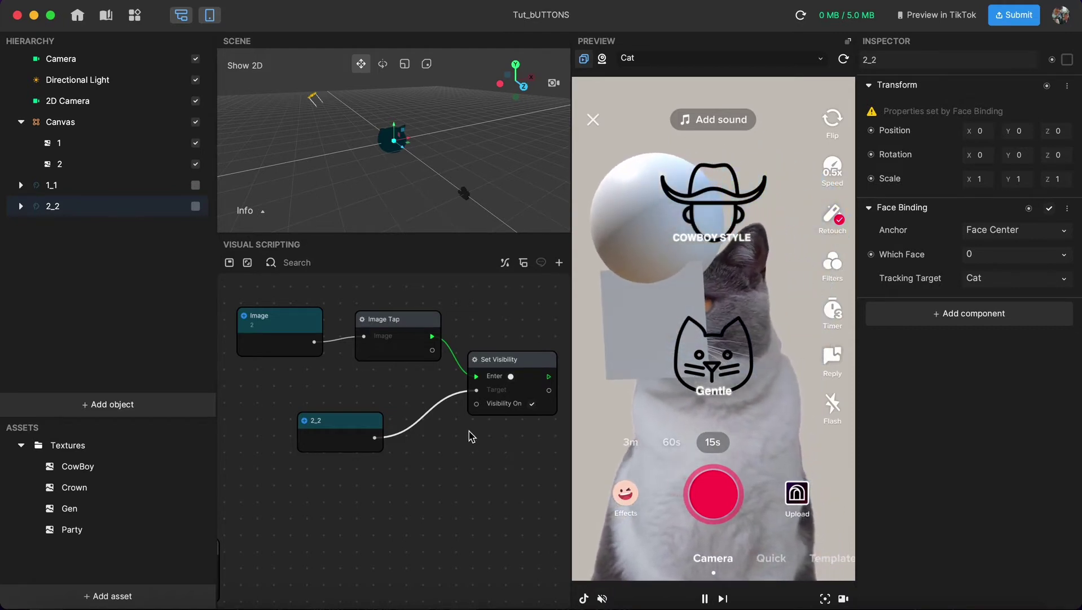
# Step: Duplicate the complete image 2 node chain, including its 2_2 object node, and place the copy below the original
pyautogui.hscroll(-3, 470, 431)
pyautogui.scroll(-1, 470, 431)
pyautogui.hscroll(3, 466, 432)
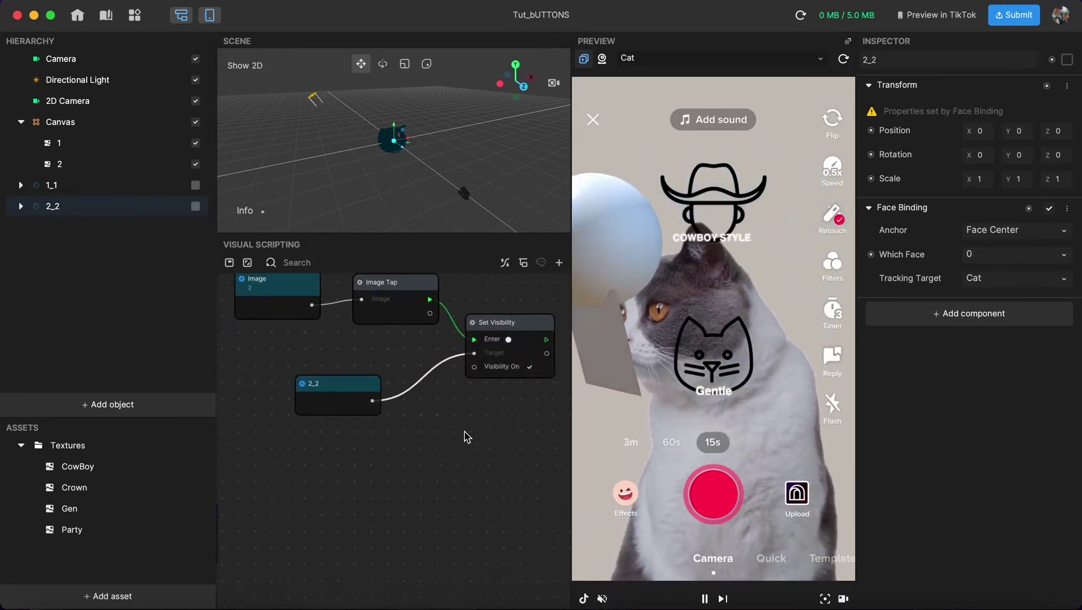
pyautogui.hscroll(2, 466, 434)
pyautogui.scroll(1, 466, 435)
pyautogui.hscroll(-1, 474, 438)
pyautogui.moveTo(499, 443); pyautogui.dragTo(515, 522)
pyautogui.press('super+c')
pyautogui.press('super+v')
pyautogui.click(490, 448)
pyautogui.hscroll(-3, 490, 446)
pyautogui.scroll(-2, 489, 447)
pyautogui.keyDown('ctrl'); pyautogui.scroll(-1, 489, 447); pyautogui.keyUp('ctrl')
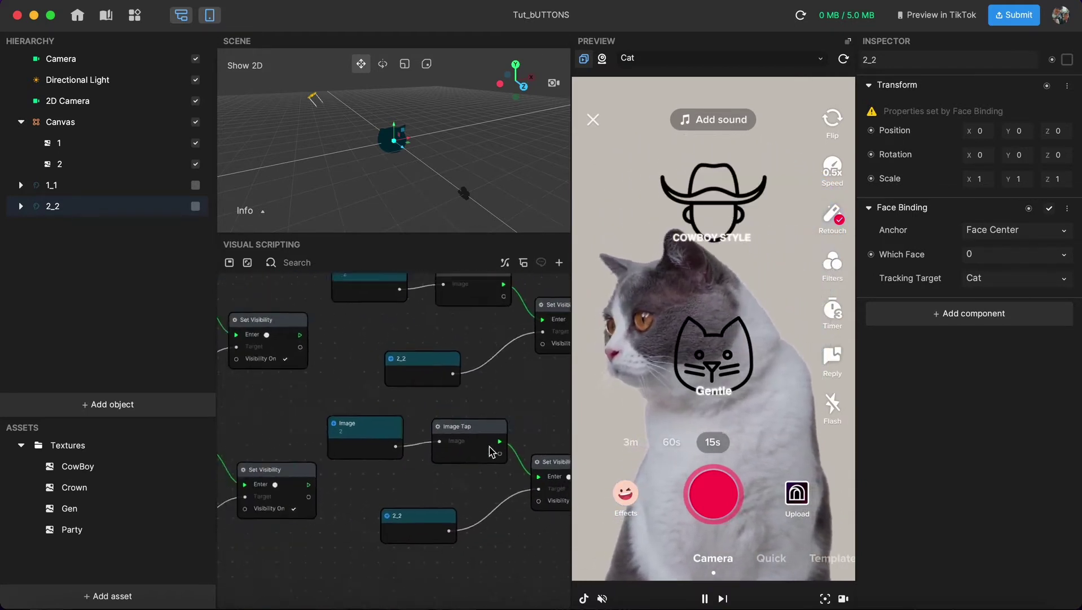
# Step: Shift the duplicated image 1 chain closer below the original and delete its 1_1 object node
pyautogui.scroll(-3, 491, 449)
pyautogui.hscroll(-4, 491, 449)
pyautogui.click(461, 499)
pyautogui.moveTo(461, 499); pyautogui.dragTo(286, 419)
pyautogui.moveTo(287, 420); pyautogui.dragTo(263, 413)
pyautogui.click(375, 521)
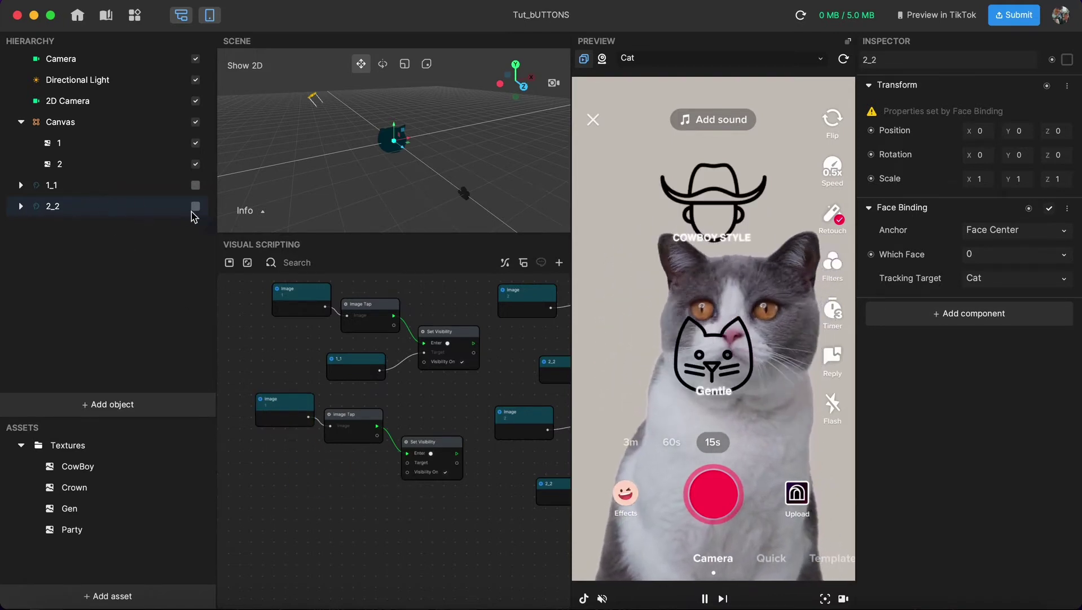
# Step: Connect a 2_2 object node to the duplicated image 1 chain's Set Visibility Target and turn off Visibility On
pyautogui.click(1052, 60)
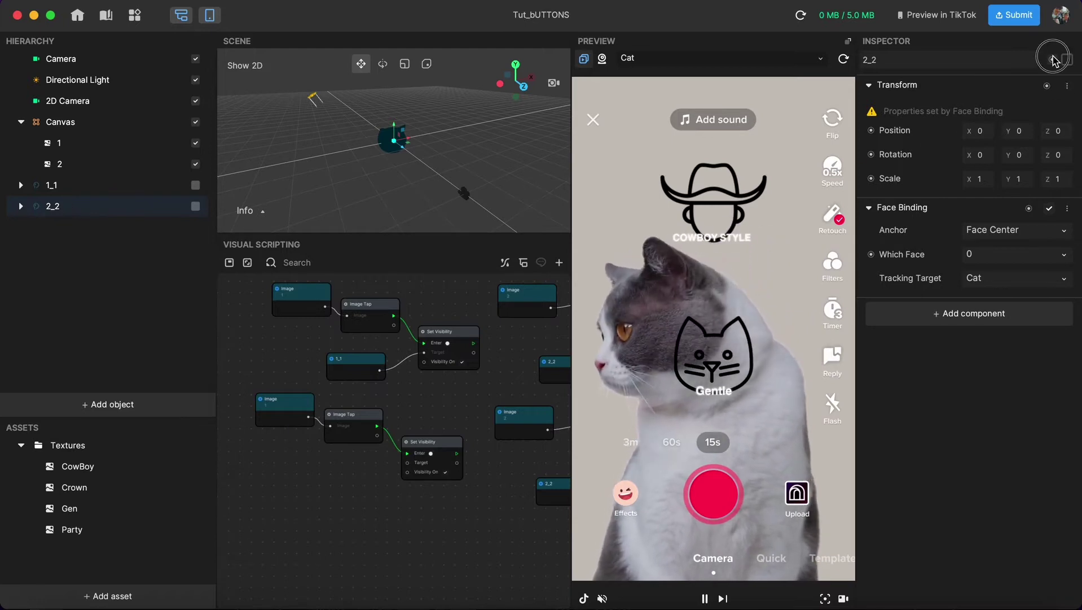
pyautogui.click(1045, 78)
pyautogui.moveTo(419, 459)
pyautogui.mouseDown()
pyautogui.moveTo(339, 481)
pyautogui.moveTo(408, 463)
pyautogui.mouseUp()
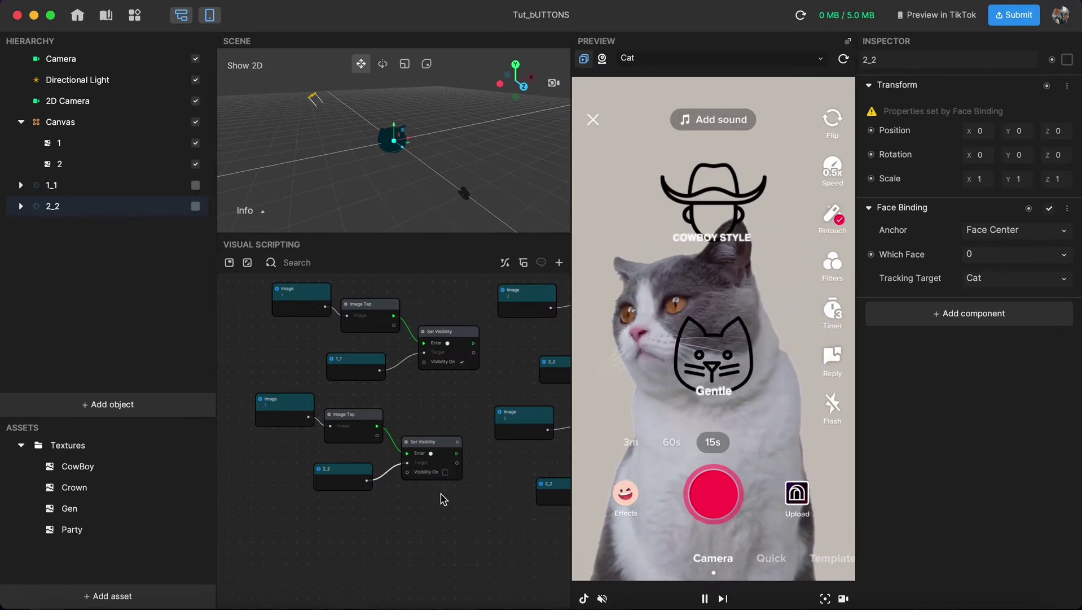
# Step: Adjust the spacing of the Image, 1_1 and 2_2 nodes in the two image 1 chains
pyautogui.scroll(3, 445, 496)
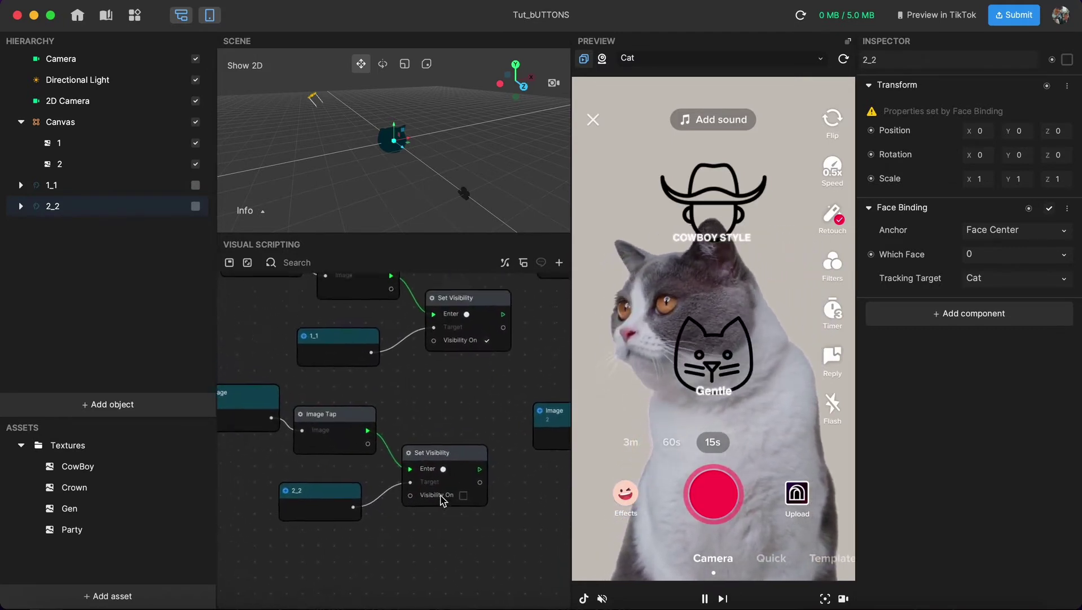
pyautogui.scroll(-2, 443, 499)
pyautogui.scroll(-2, 486, 409)
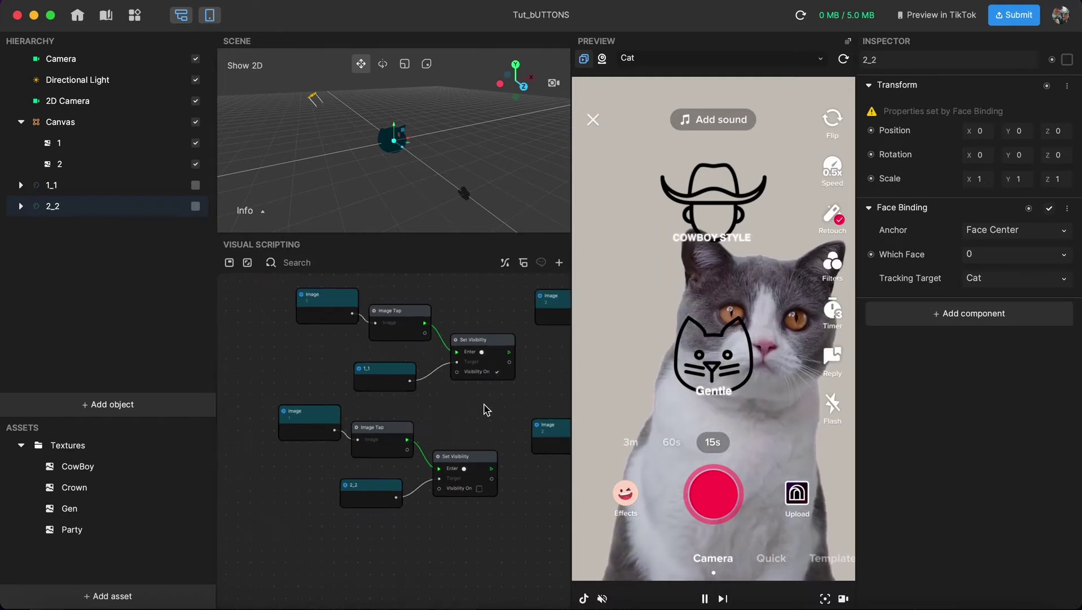
pyautogui.moveTo(328, 304); pyautogui.dragTo(322, 306)
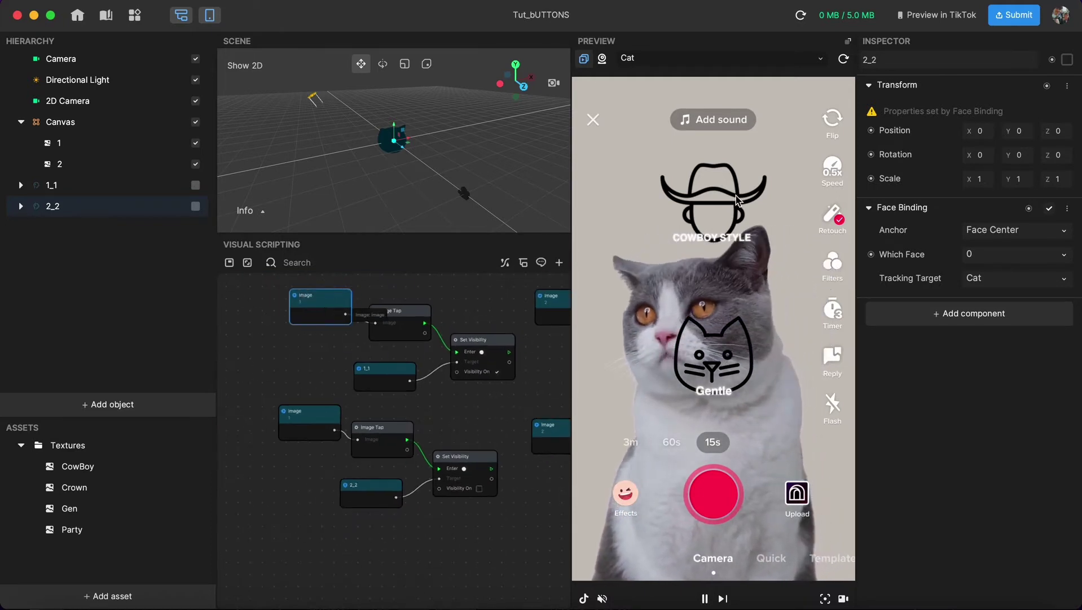
pyautogui.moveTo(395, 374)
pyautogui.mouseDown()
pyautogui.moveTo(374, 359)
pyautogui.moveTo(389, 379)
pyautogui.mouseUp()
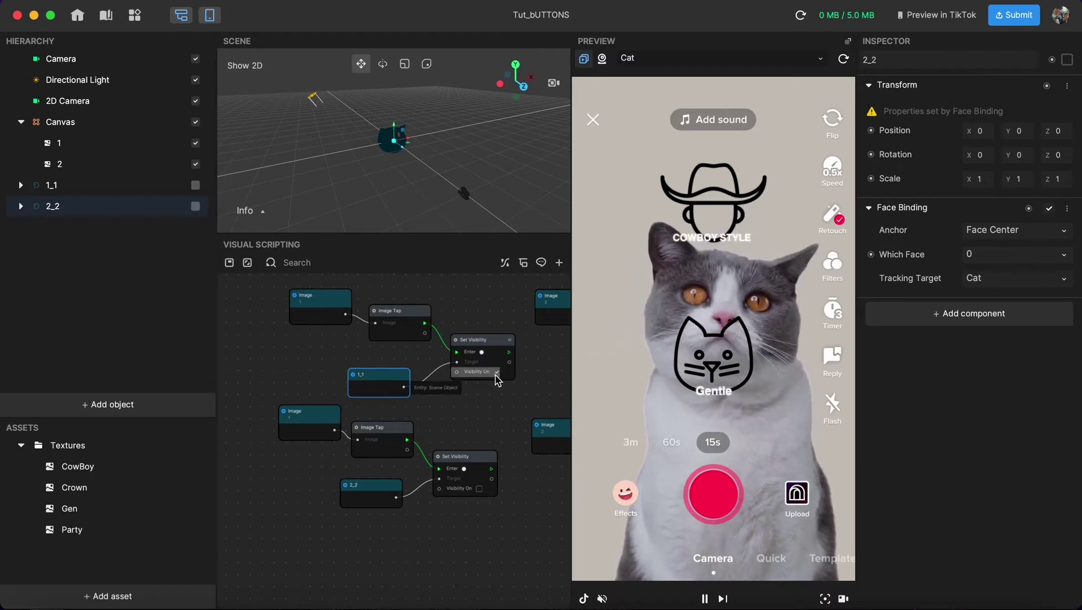
pyautogui.click(439, 412)
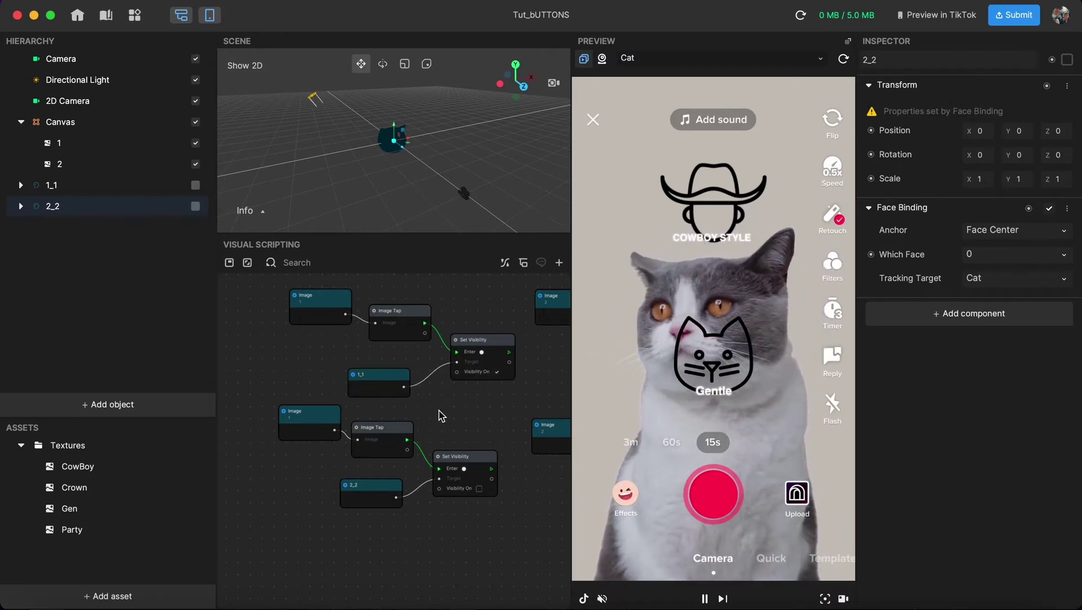
pyautogui.moveTo(312, 423); pyautogui.dragTo(302, 412)
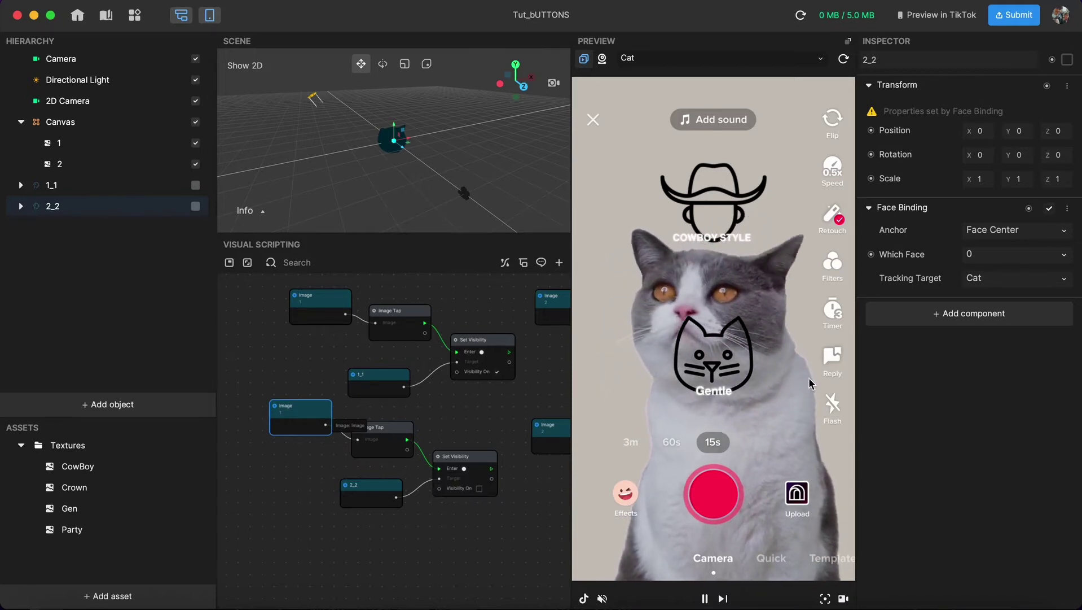
pyautogui.click(364, 490)
pyautogui.moveTo(364, 490); pyautogui.dragTo(346, 490)
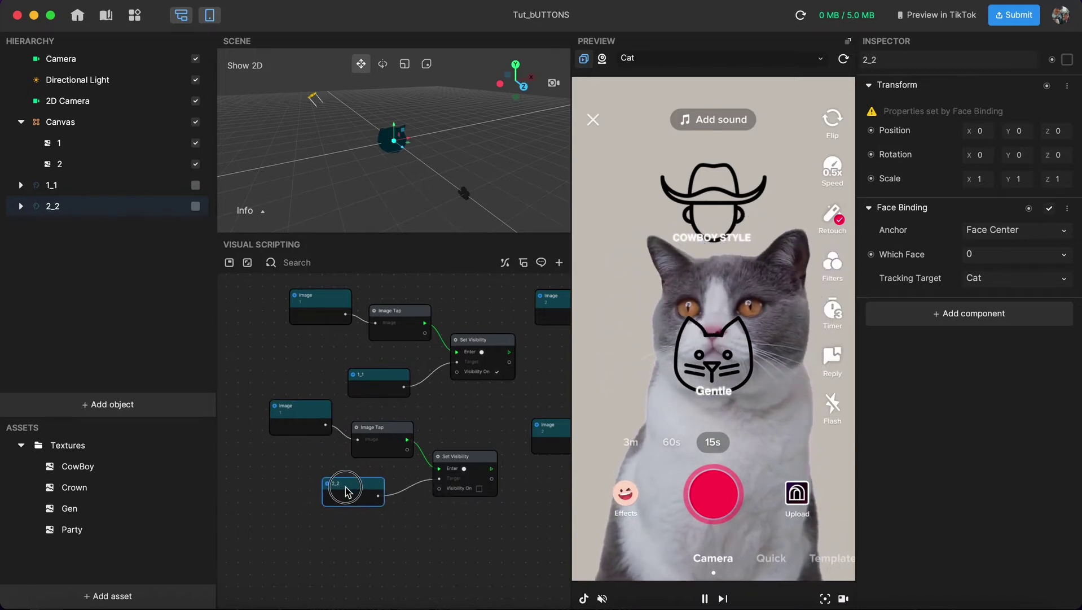
pyautogui.hscroll(5, 480, 508)
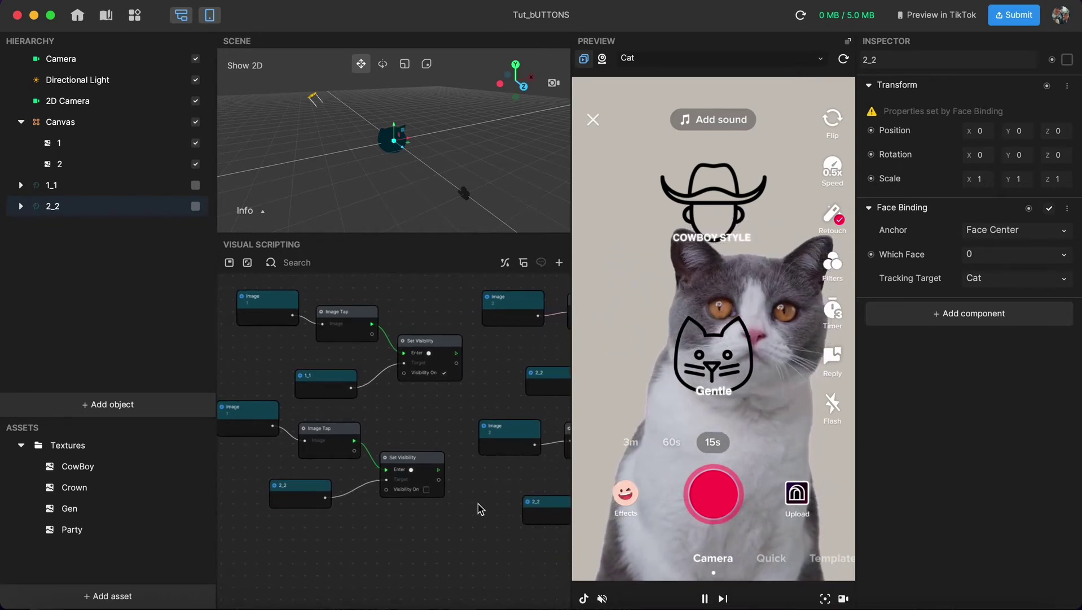
# Step: Reposition the Image and 1_1 nodes in the two image 1 chains to even out their spacing
pyautogui.hscroll(15, 478, 509)
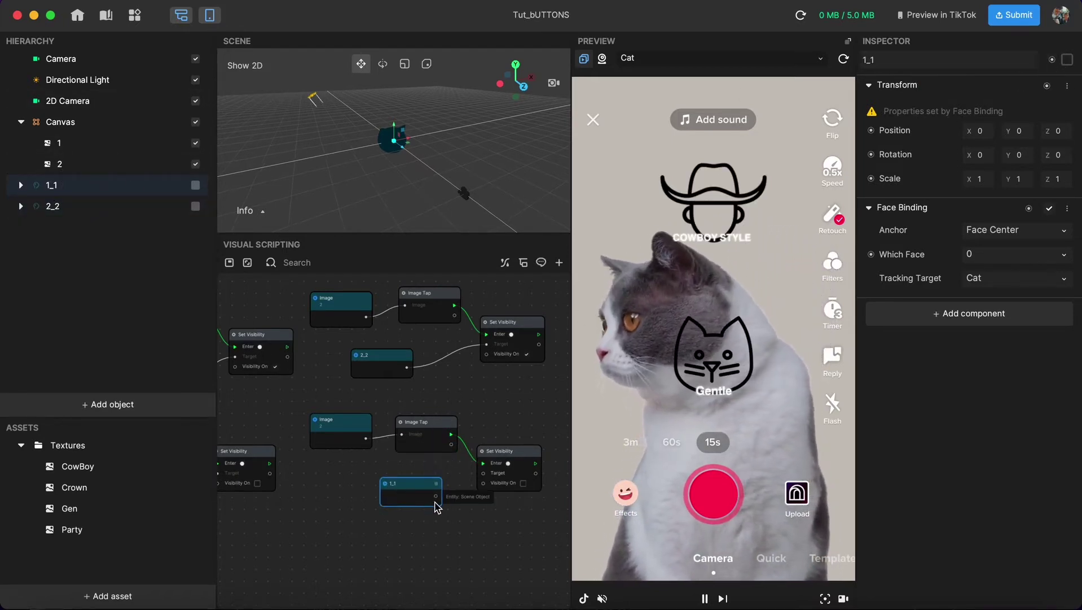
pyautogui.hscroll(-6, 389, 476)
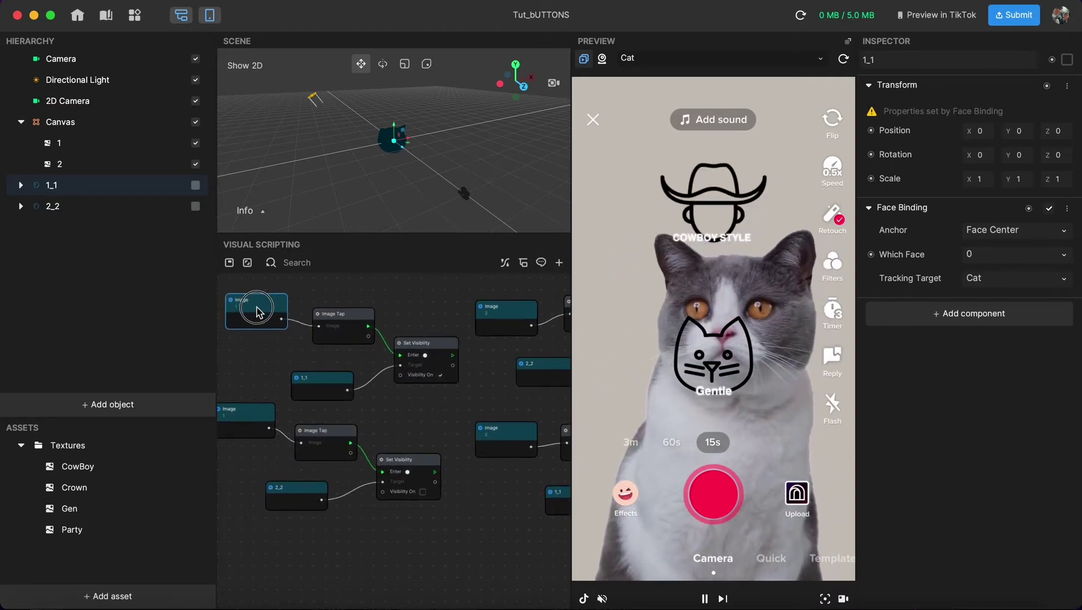
pyautogui.moveTo(320, 383); pyautogui.dragTo(317, 394)
pyautogui.hscroll(-2, 294, 398)
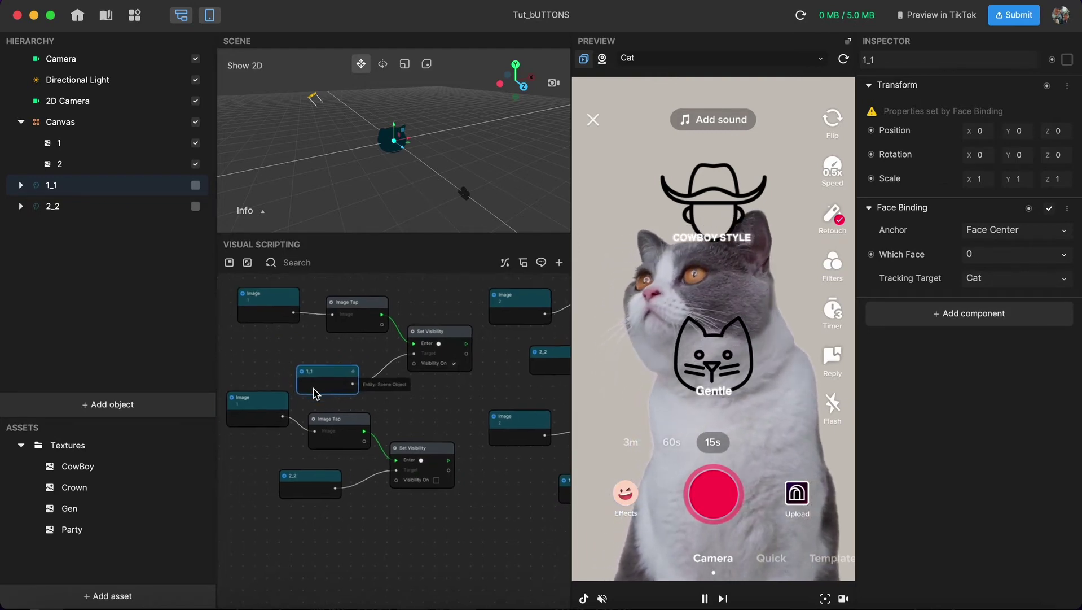
pyautogui.click(257, 408)
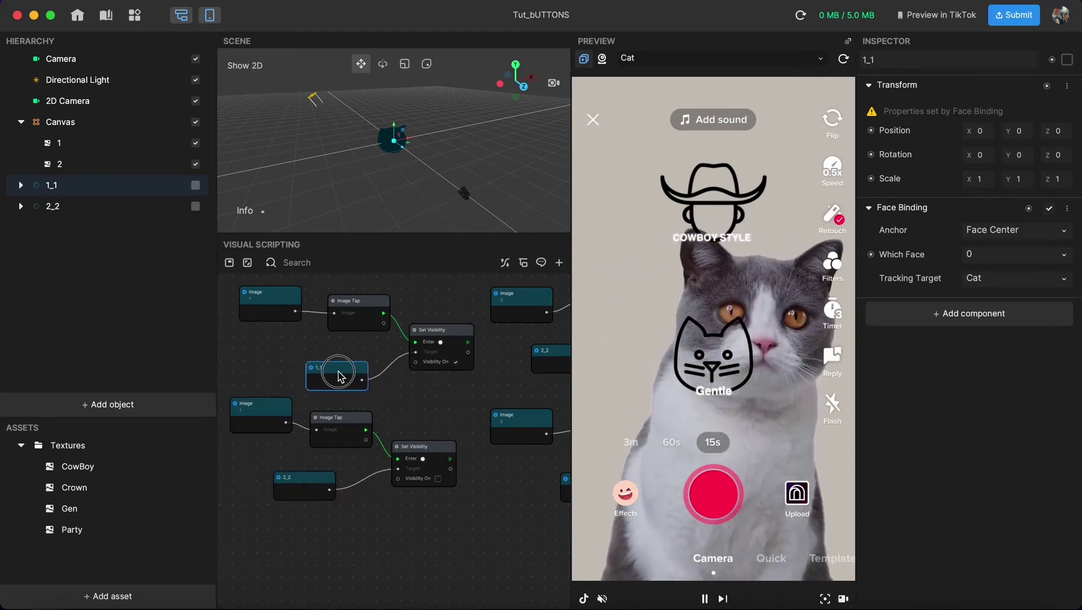
# Step: Spread out the two image 2 chains by shifting the 2_2 node and the lower chain's Image and 1_1 nodes
pyautogui.hscroll(10, 339, 374)
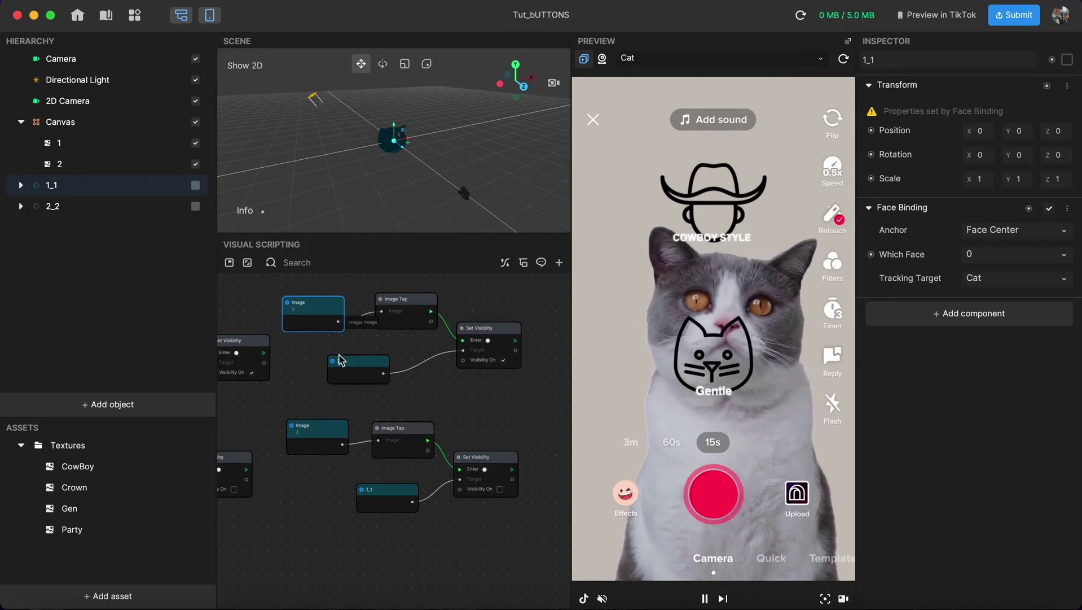
pyautogui.moveTo(355, 367); pyautogui.dragTo(346, 369)
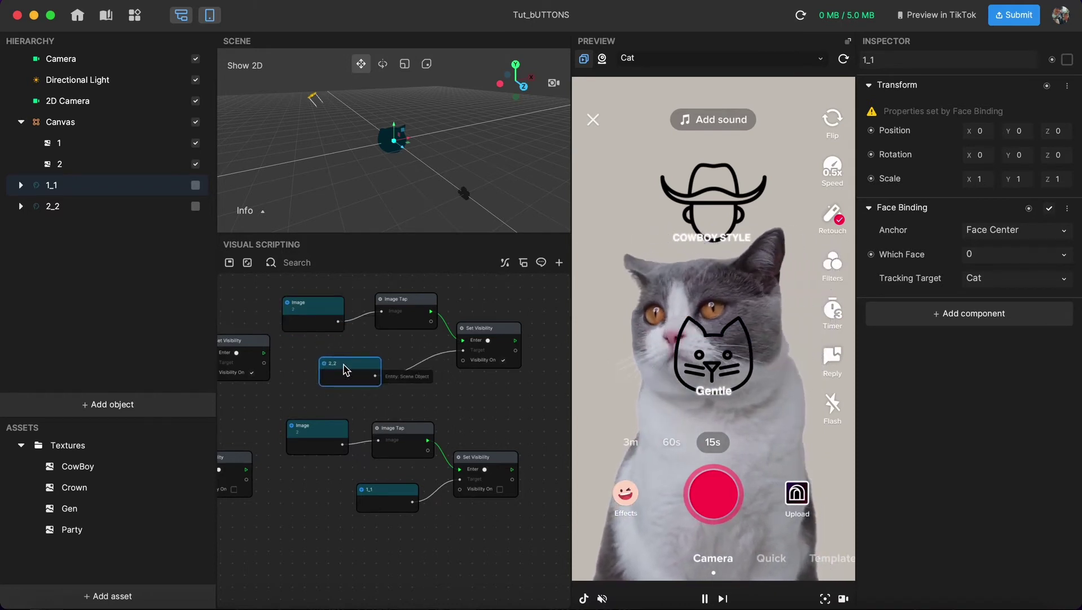
pyautogui.click(408, 355)
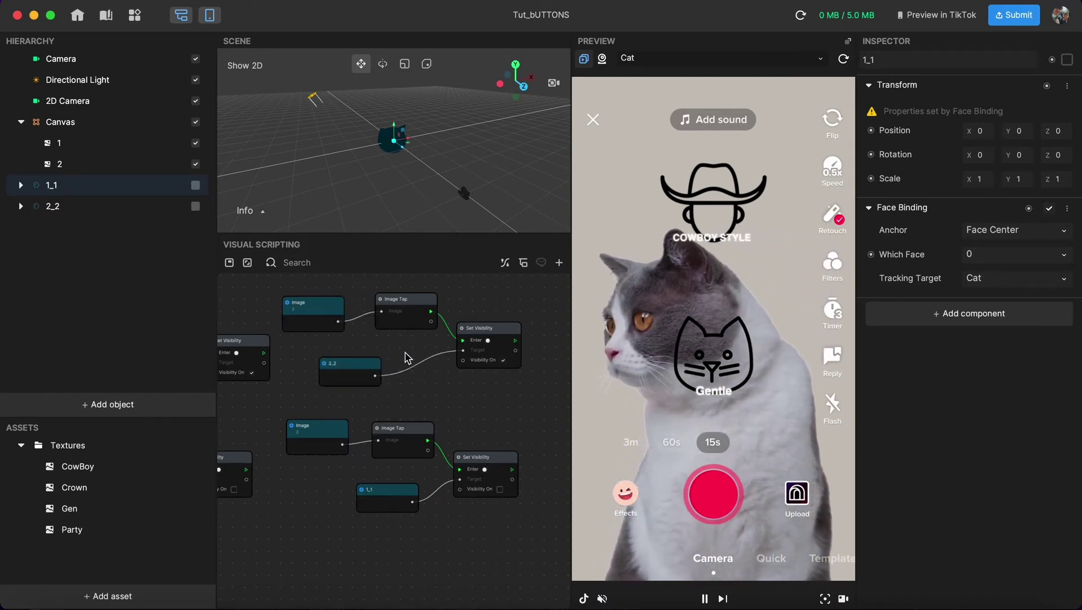
pyautogui.moveTo(319, 434); pyautogui.dragTo(299, 433)
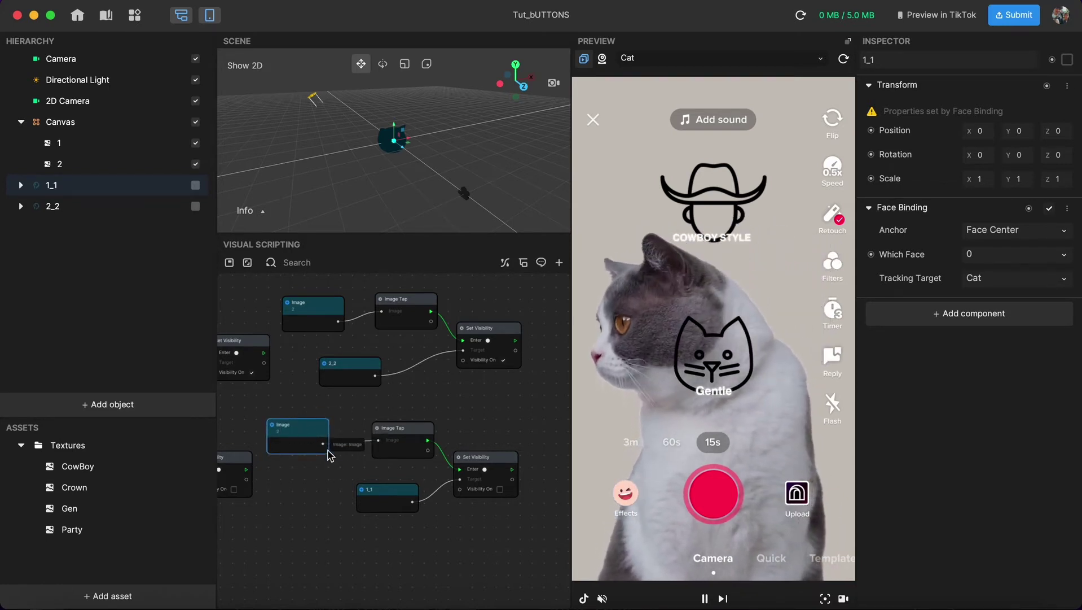
pyautogui.click(388, 491)
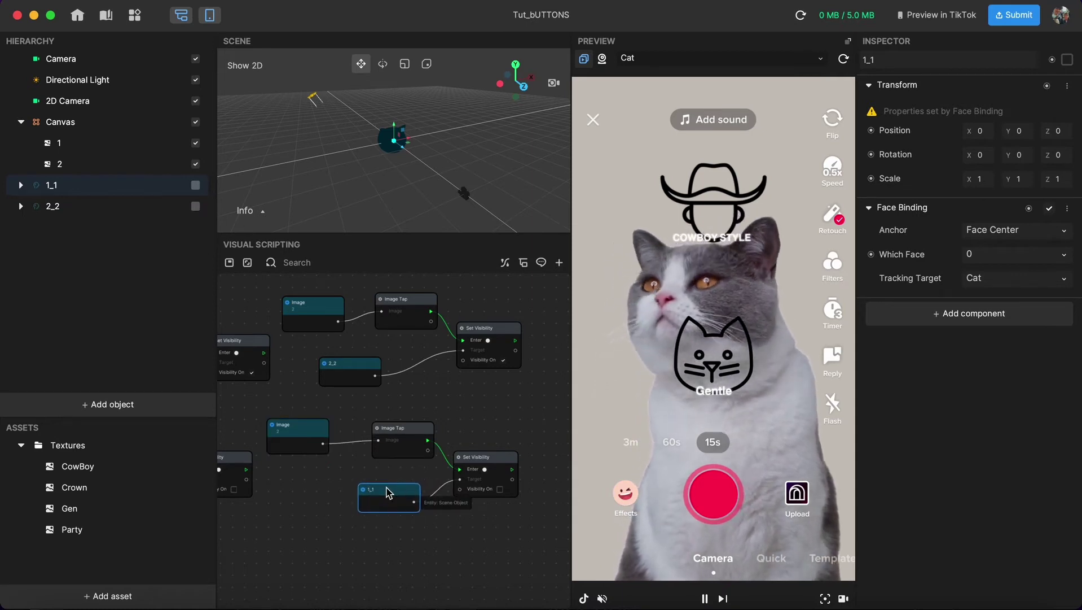
pyautogui.click(419, 474)
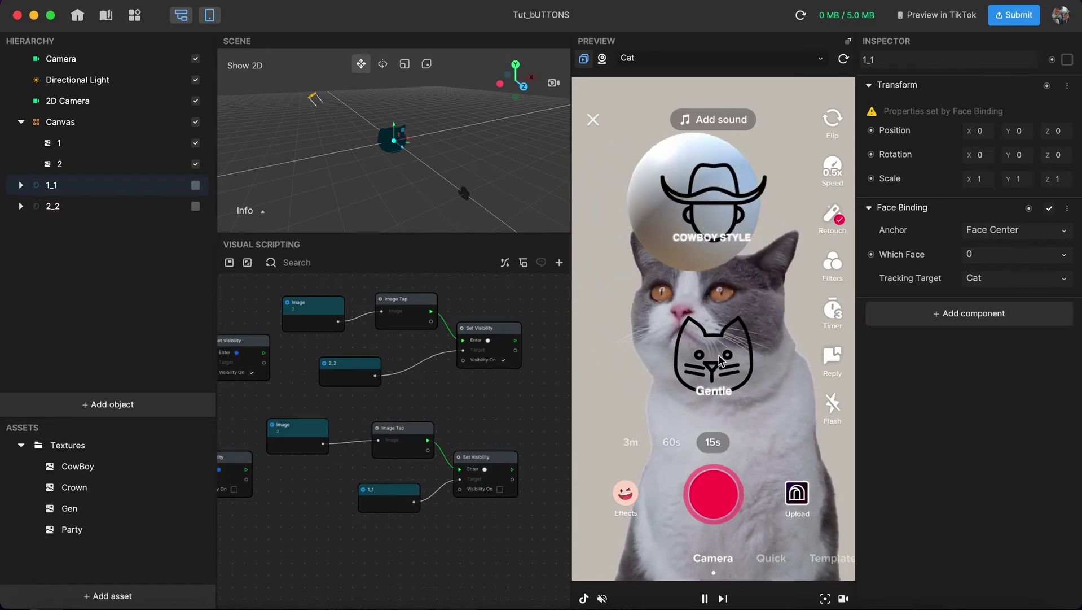
# Step: Nudge the 1_1 object node slightly upward in the upper image 1 chain
pyautogui.hscroll(-5, 474, 400)
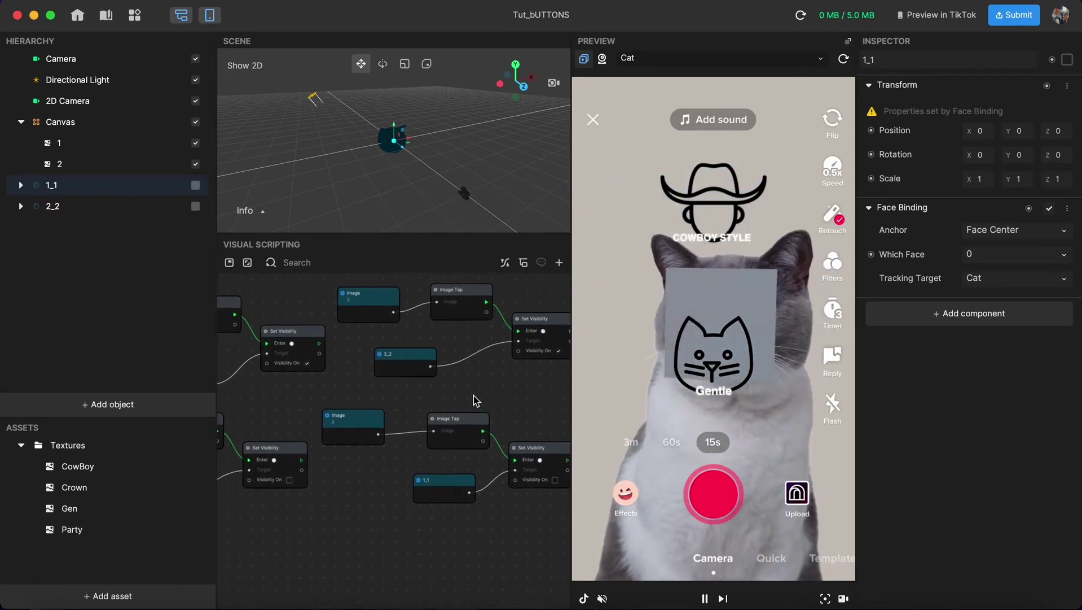
pyautogui.scroll(-5, 474, 399)
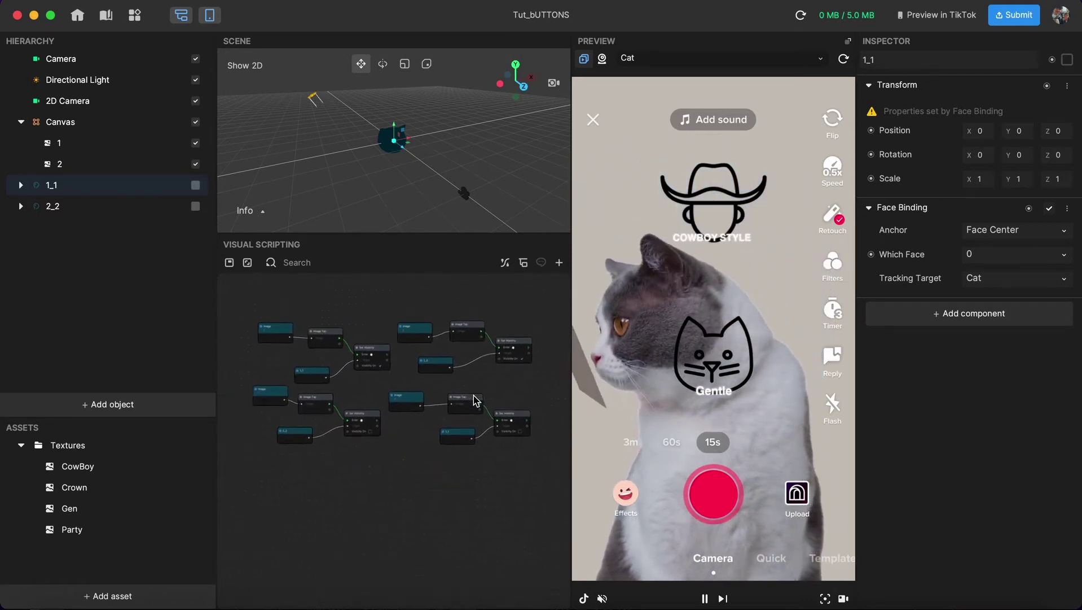
pyautogui.scroll(3, 474, 400)
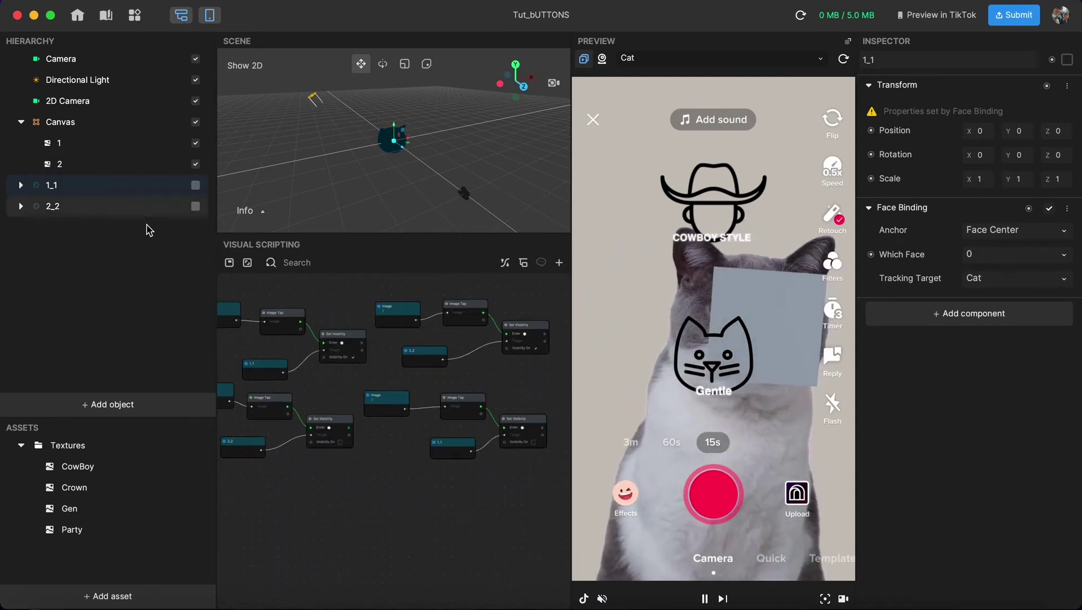
pyautogui.scroll(5, 345, 370)
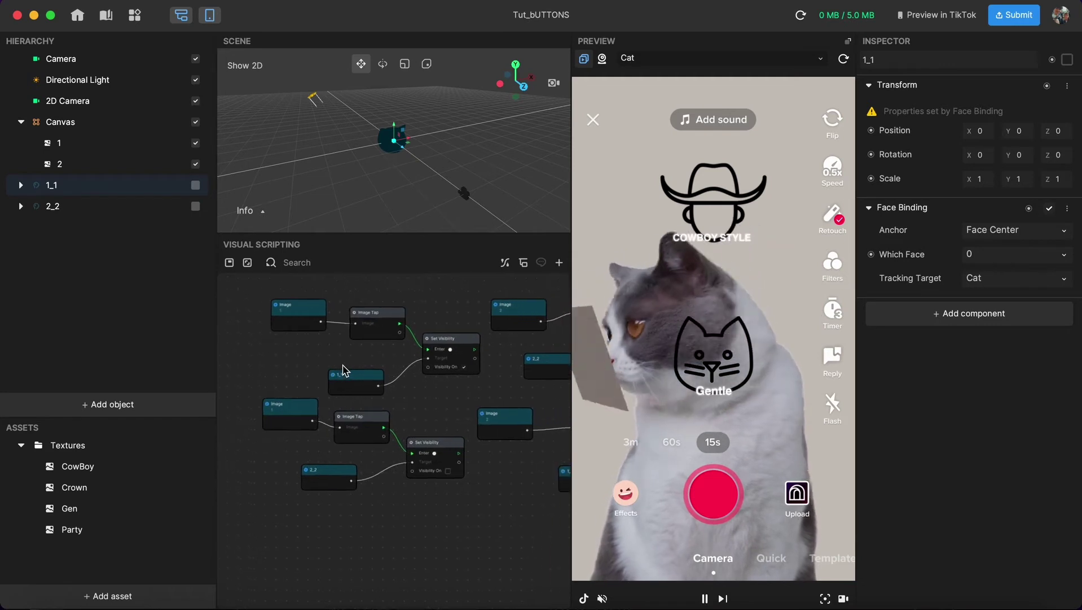
pyautogui.hscroll(2, 345, 370)
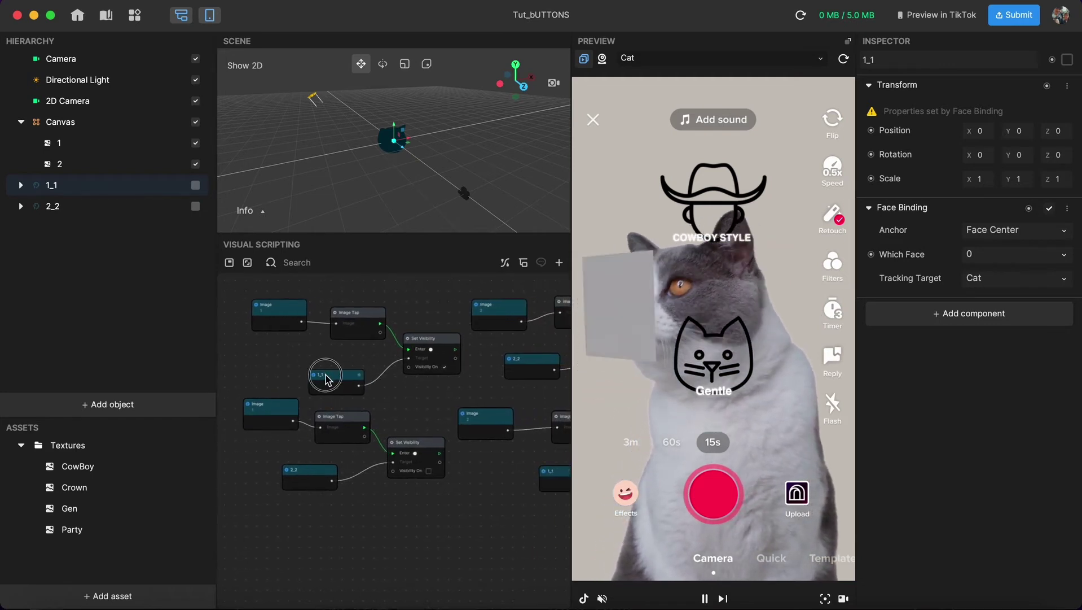
pyautogui.moveTo(326, 379); pyautogui.dragTo(328, 374)
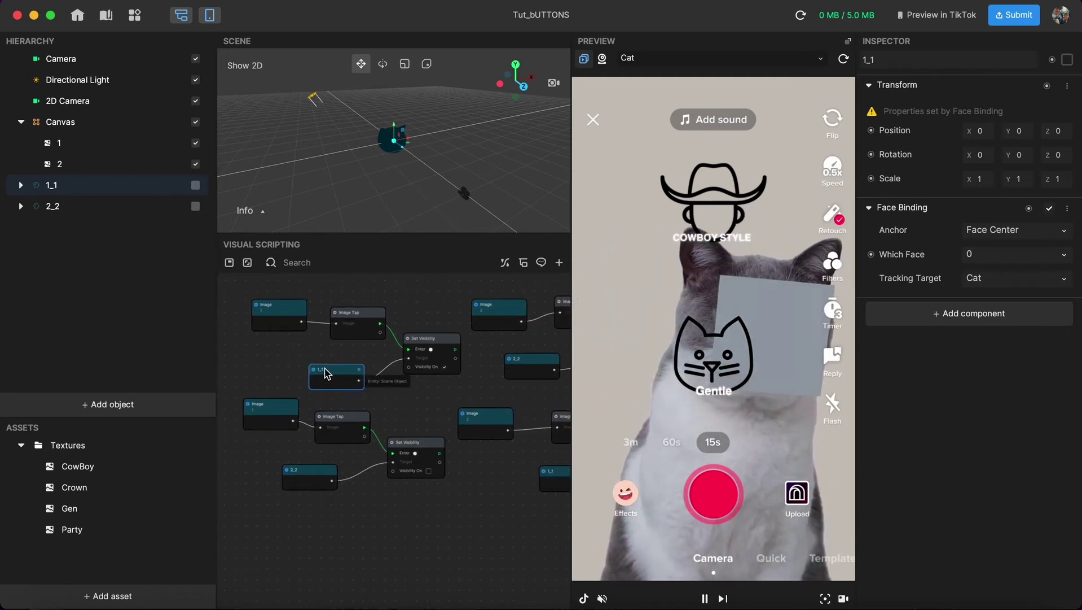
pyautogui.click(424, 399)
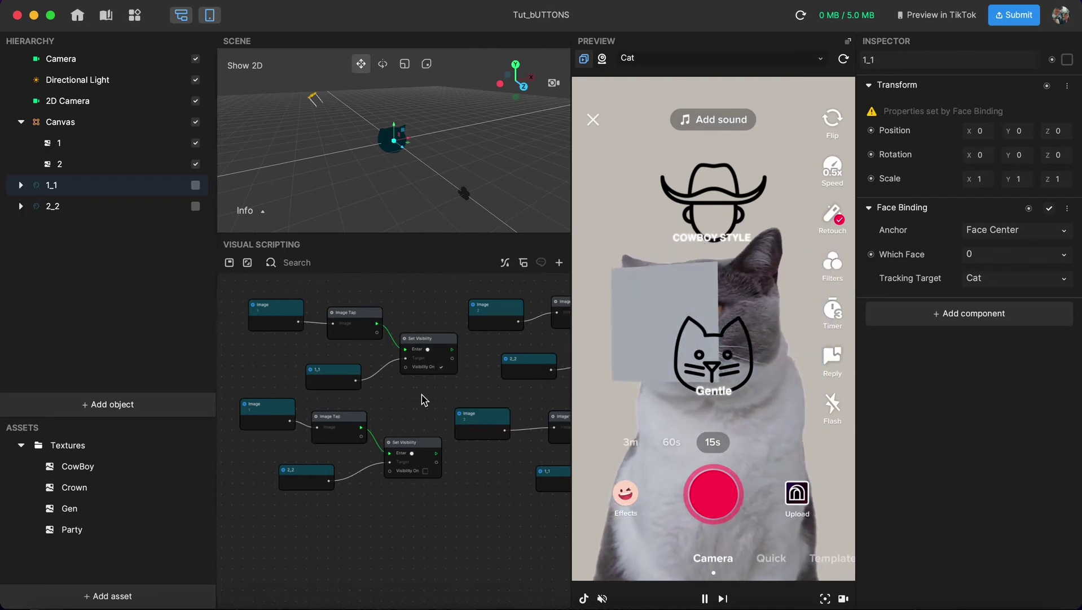
pyautogui.hscroll(2, 424, 399)
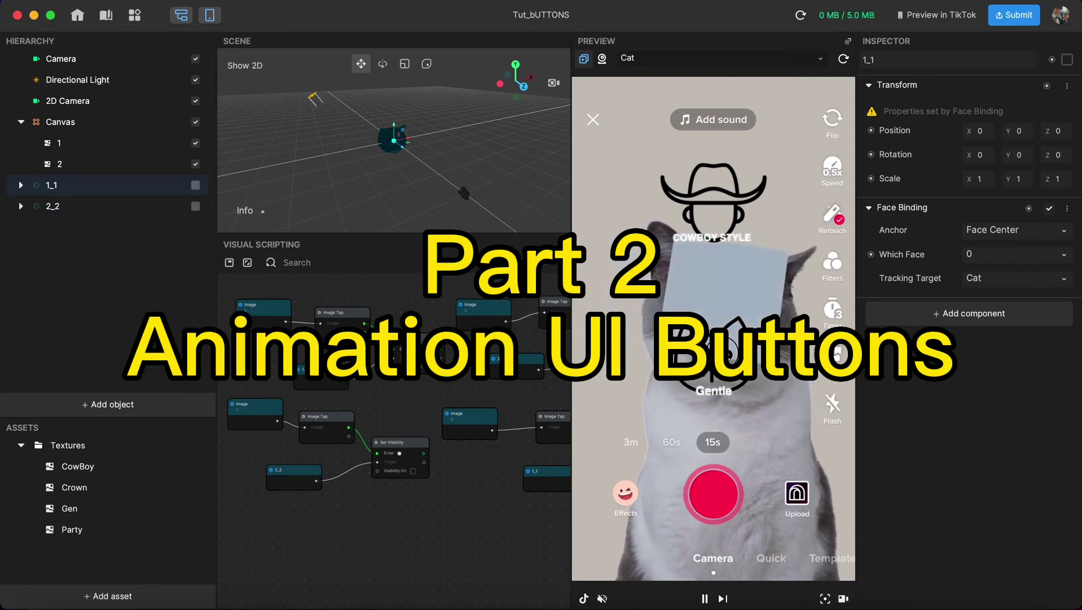
pyautogui.scroll(-2, 447, 431)
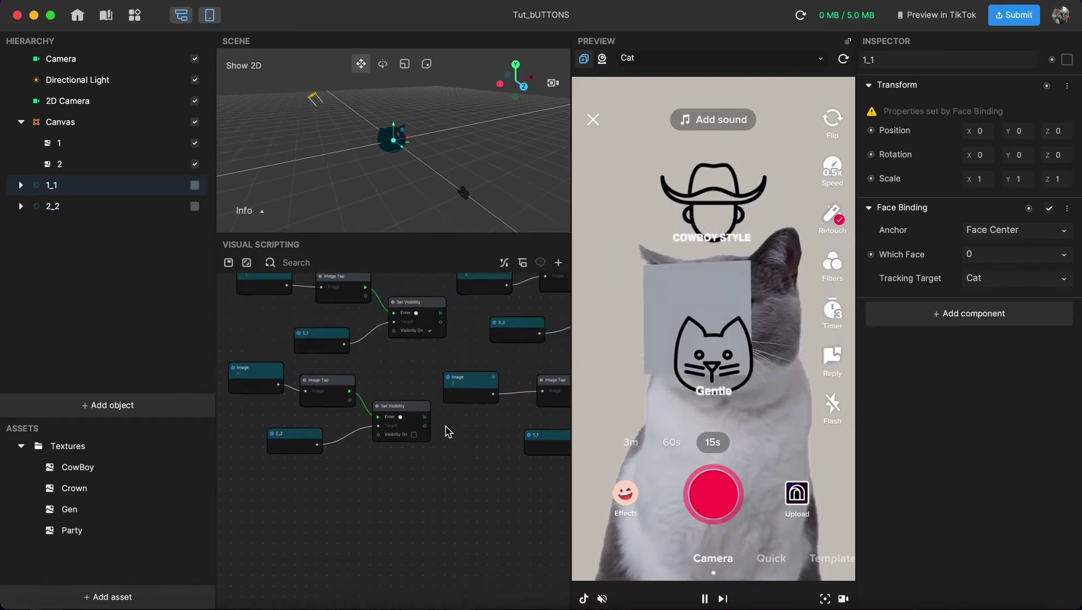
pyautogui.scroll(-4, 448, 431)
pyautogui.hscroll(3, 447, 431)
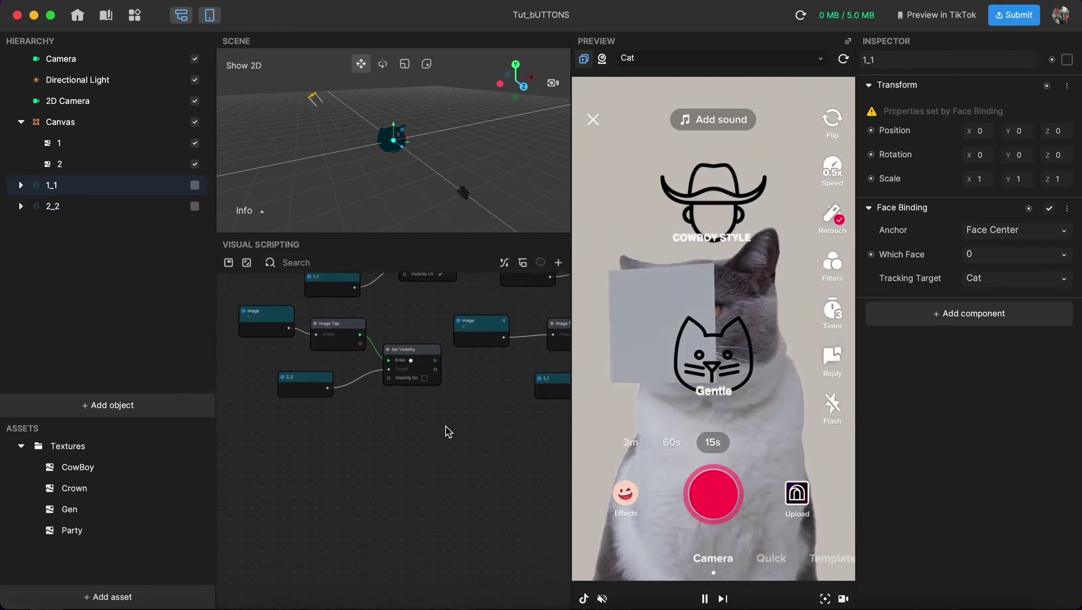
pyautogui.rightClick(448, 457)
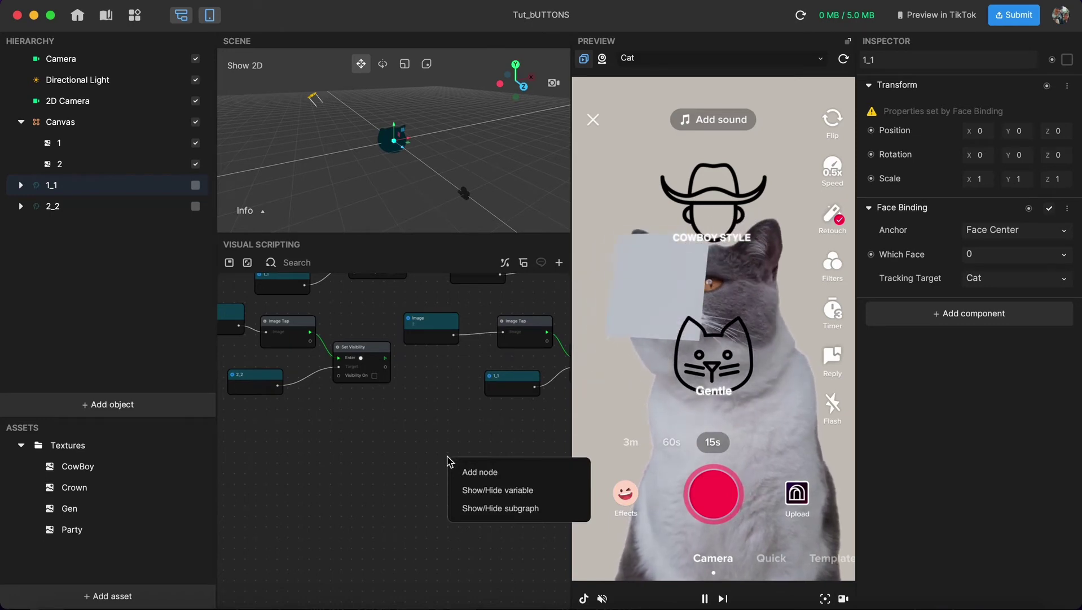
pyautogui.click(479, 475)
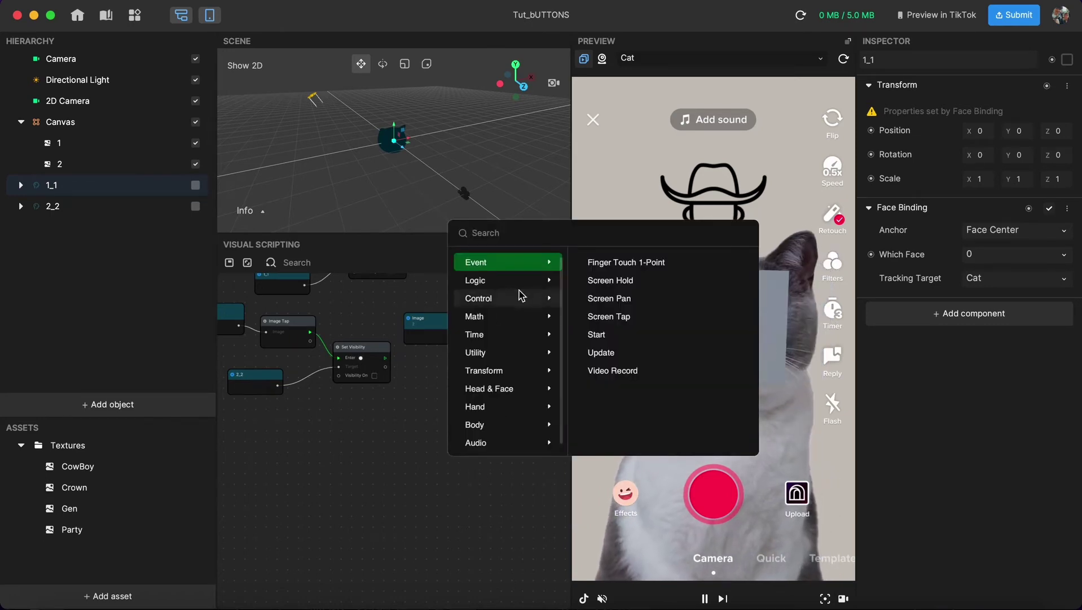
pyautogui.click(327, 420)
# Step: Add an Image Tap node in the empty area below the lower image 1 chain
pyautogui.hscroll(-5, 327, 421)
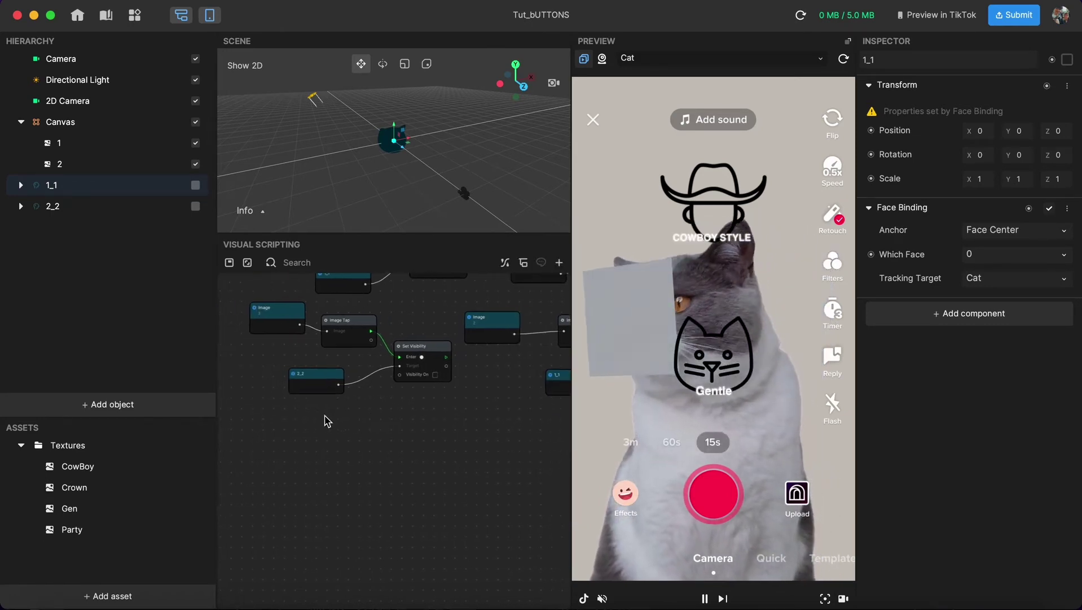
pyautogui.rightClick(351, 461)
pyautogui.click(373, 475)
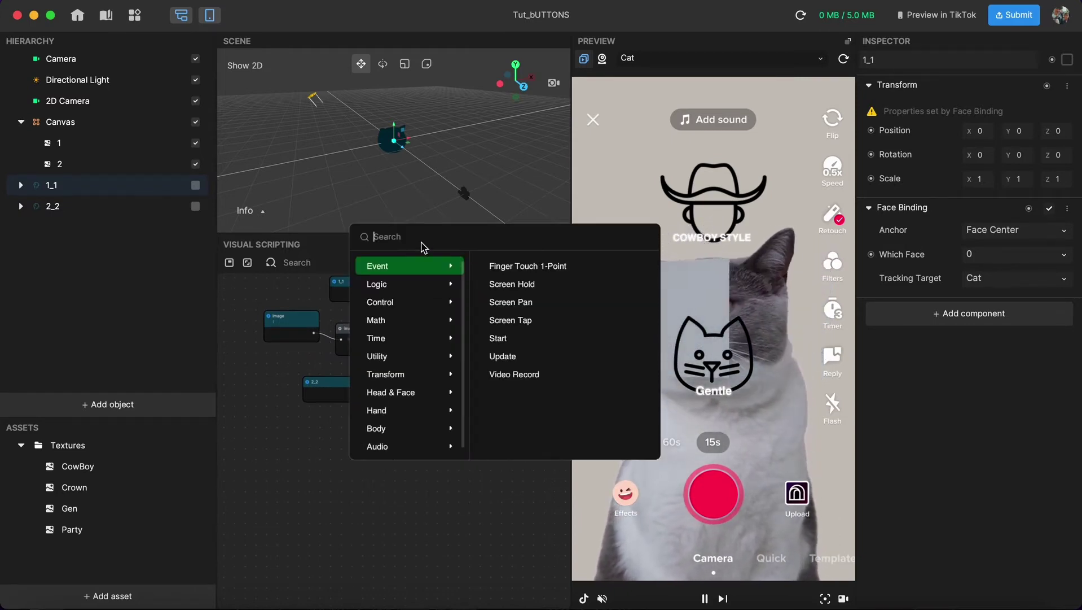
pyautogui.write('image')
pyautogui.press('Return')
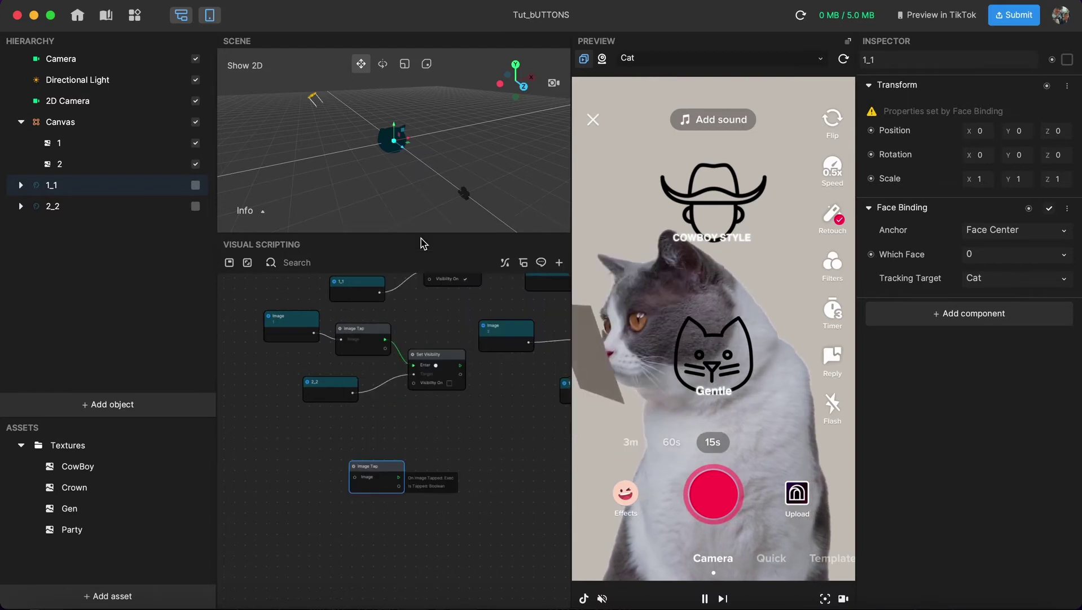
# Step: Add an Image node for canvas image 1 and connect it to the new Image Tap node's Image input
pyautogui.click(116, 144)
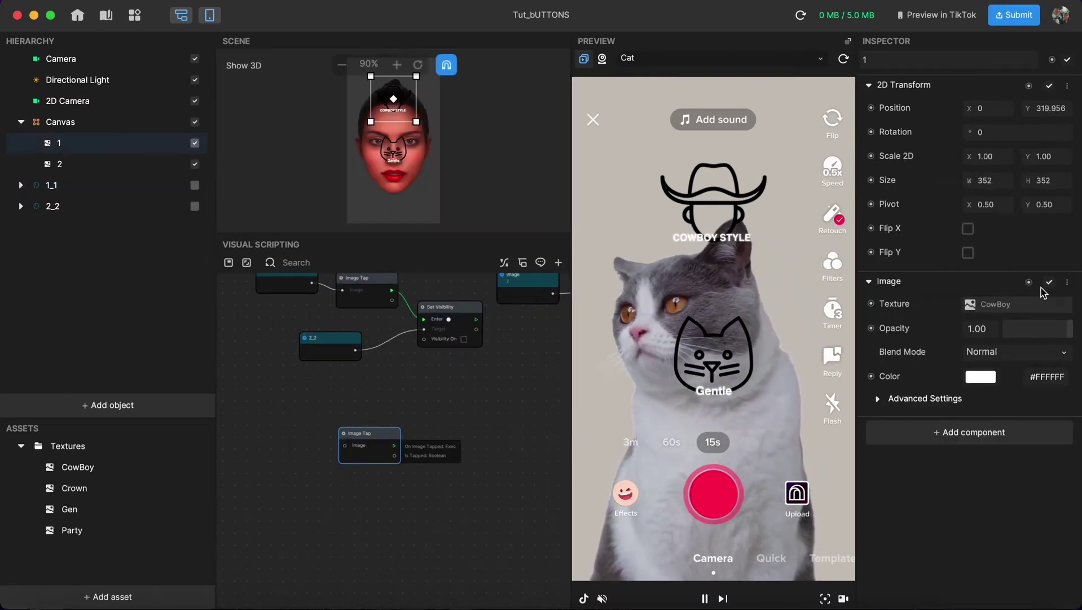
pyautogui.click(1028, 284)
pyautogui.click(999, 300)
pyautogui.moveTo(413, 454); pyautogui.dragTo(280, 413)
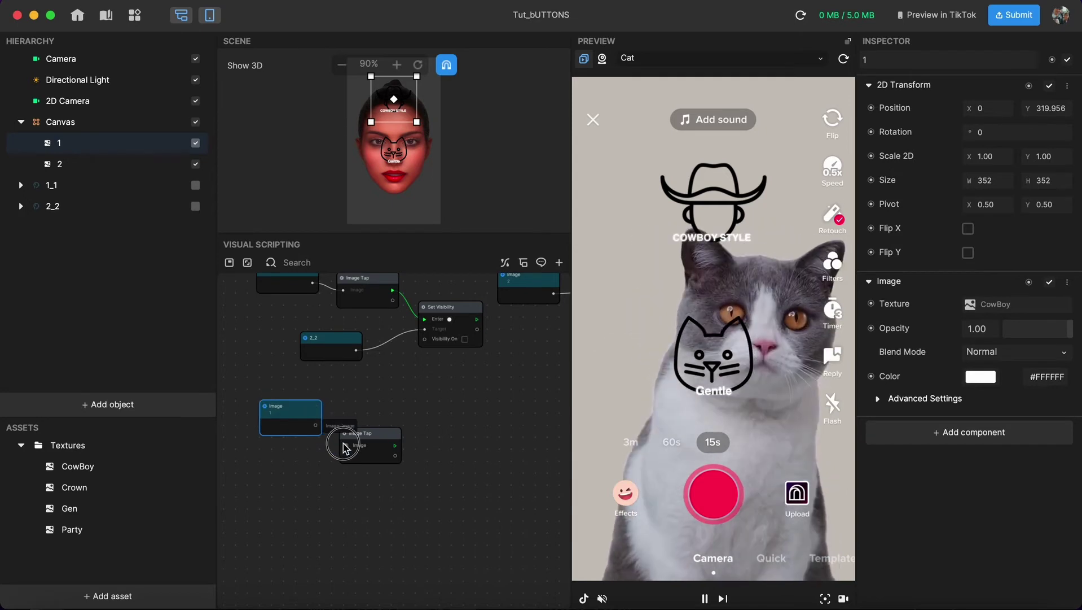
pyautogui.moveTo(344, 449); pyautogui.dragTo(346, 446)
# Step: Add a Transit by Time node below the new Image Tap node and connect the tap output to its Start input
pyautogui.doubleClick(415, 457)
pyautogui.write('tran')
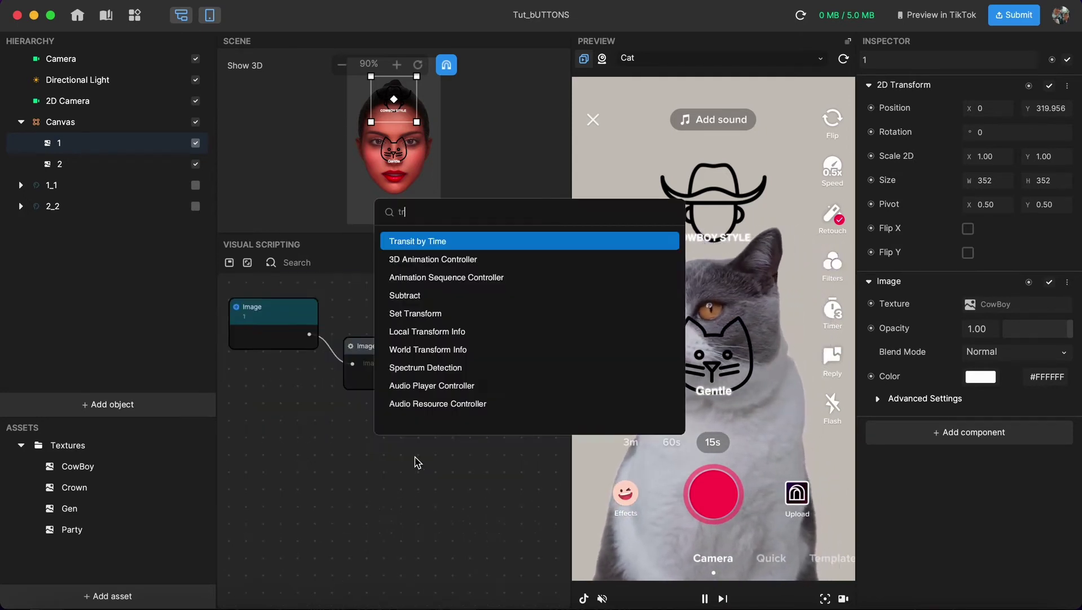
pyautogui.press('Return')
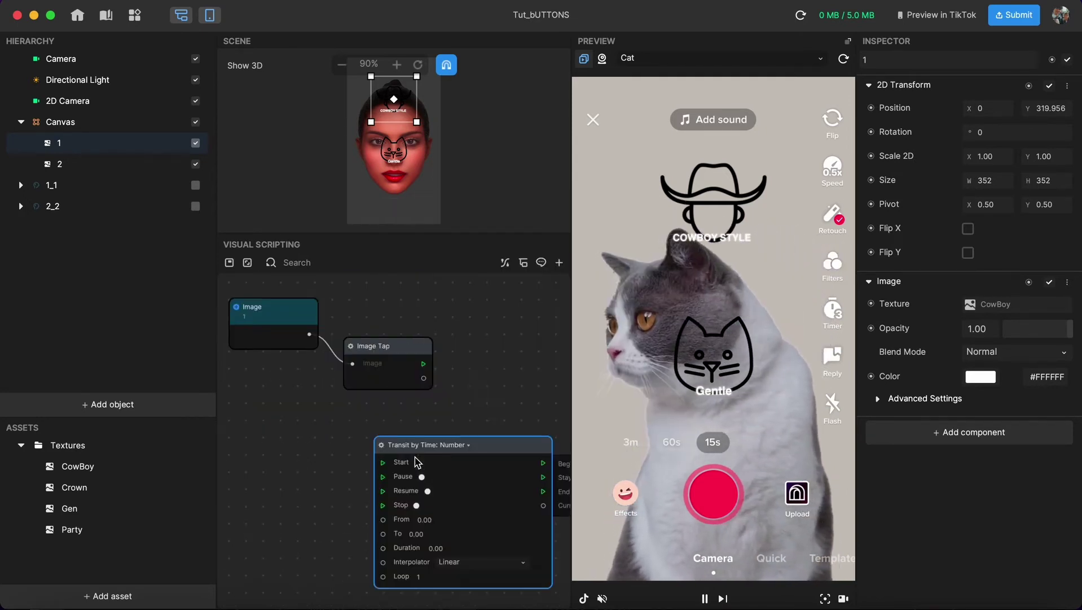
pyautogui.moveTo(448, 449); pyautogui.dragTo(483, 418)
pyautogui.click(489, 413)
pyautogui.moveTo(255, 311); pyautogui.dragTo(239, 296)
pyautogui.moveTo(365, 353); pyautogui.dragTo(404, 355)
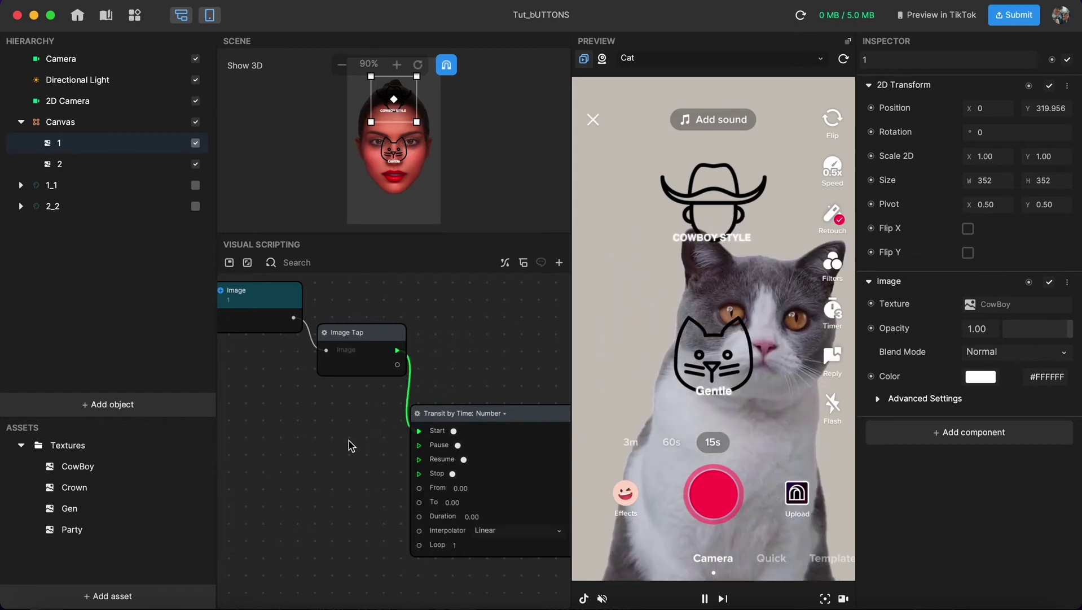
# Step: Change the Transit by Time node's data type to Vec2
pyautogui.hscroll(5, 351, 446)
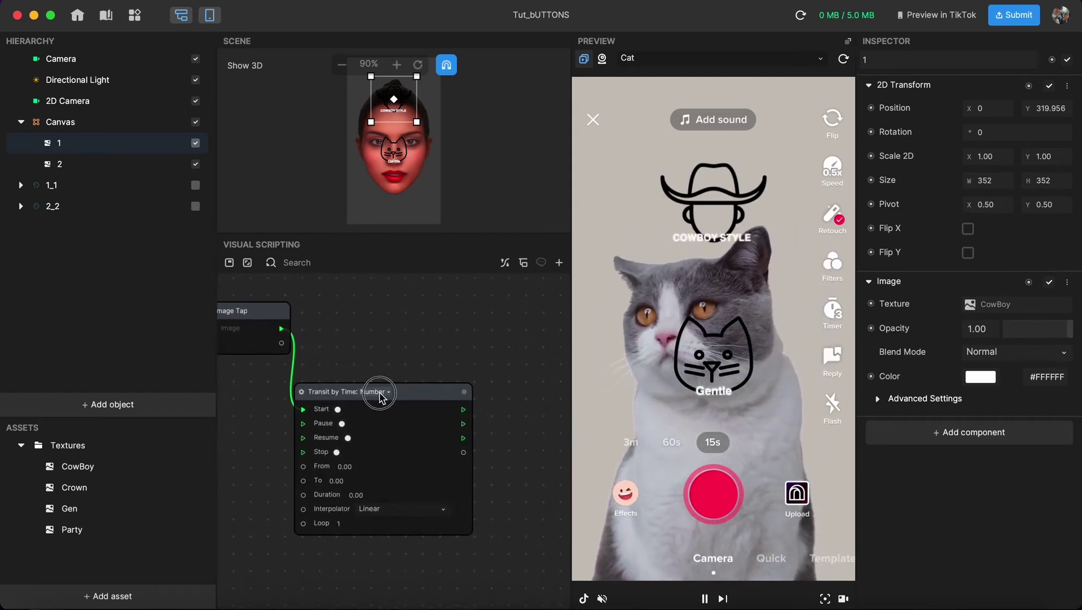
pyautogui.click(381, 394)
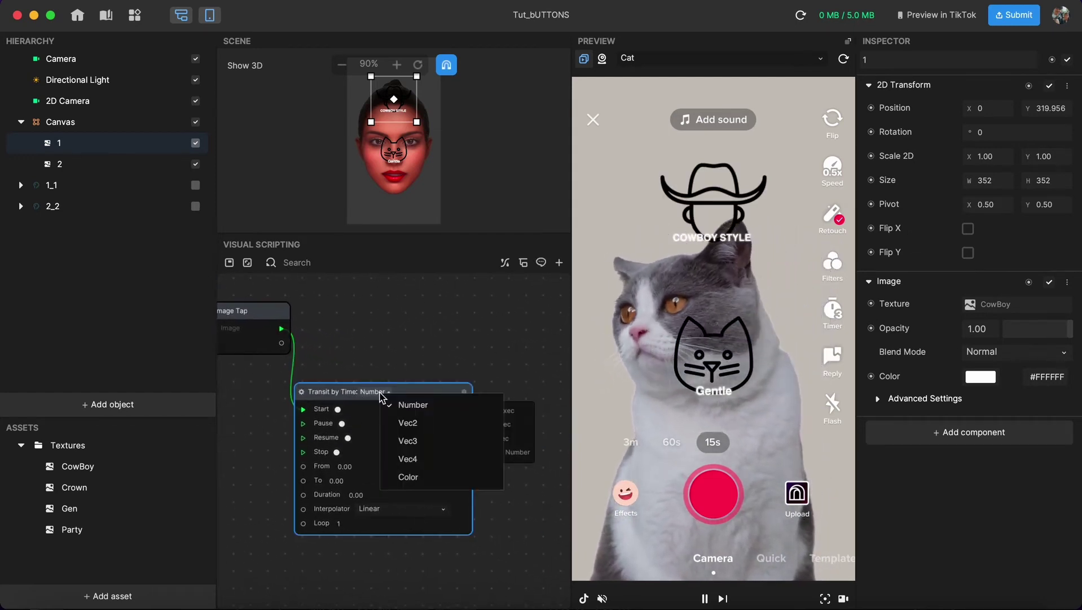
pyautogui.click(417, 424)
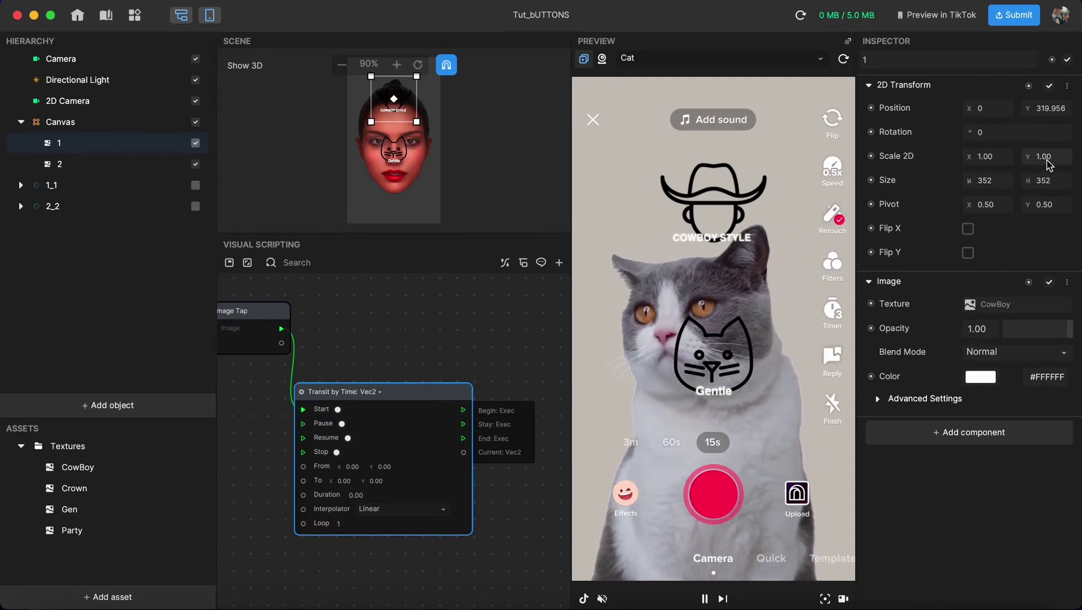
# Step: Add a Set Scale 2D node for canvas image 1 and place it beside the Transit by Time node's outputs
pyautogui.click(873, 158)
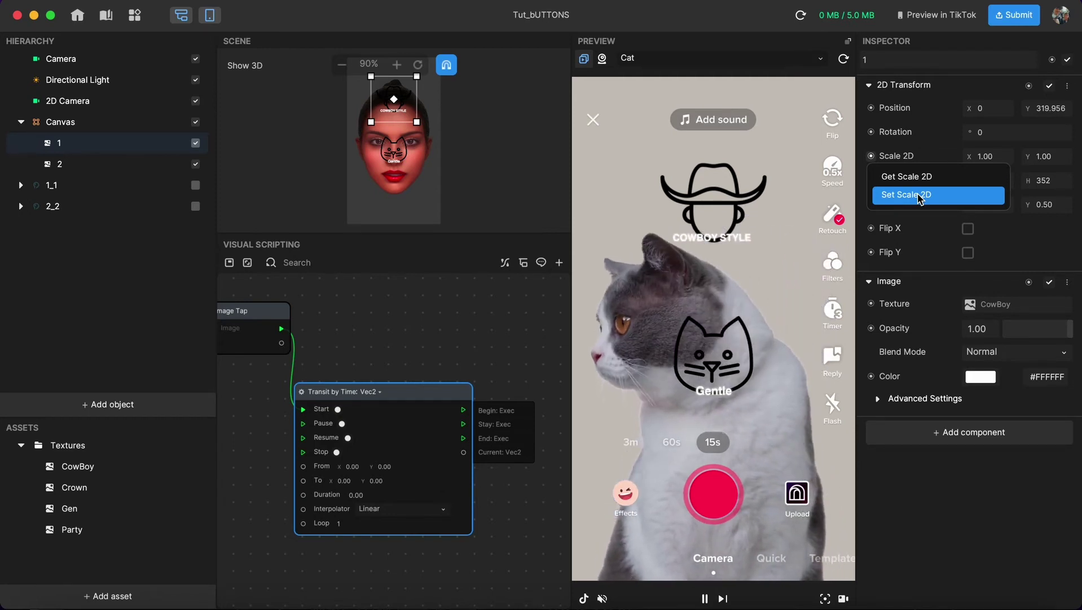
pyautogui.click(919, 197)
pyautogui.moveTo(443, 460); pyautogui.dragTo(545, 412)
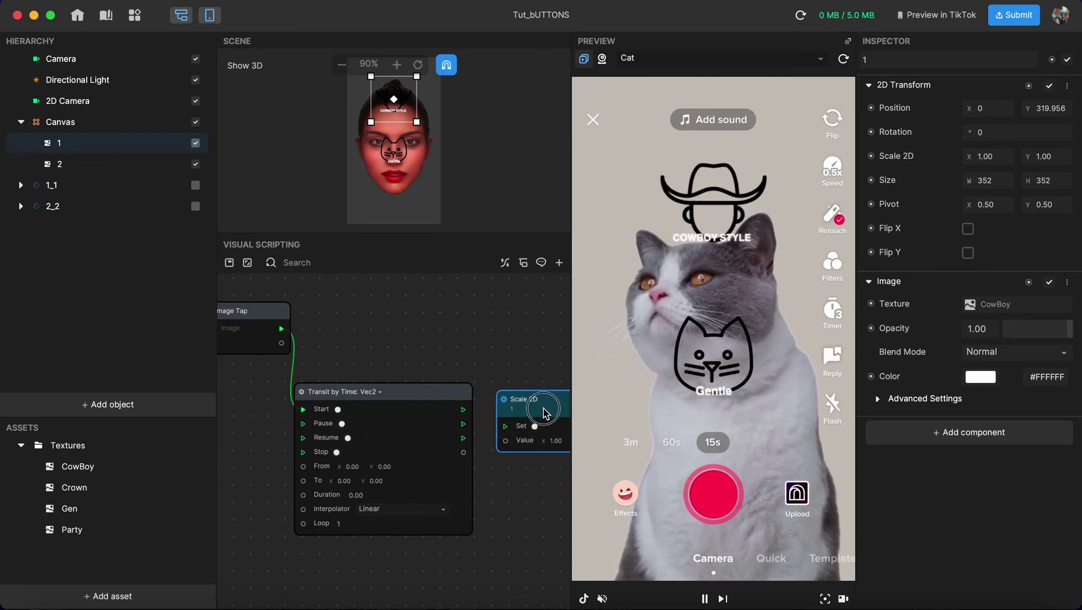
# Step: Connect the Transit by Time node's Stay and Current outputs to the Scale 2D node's Set and Value inputs
pyautogui.scroll(-5, 504, 371)
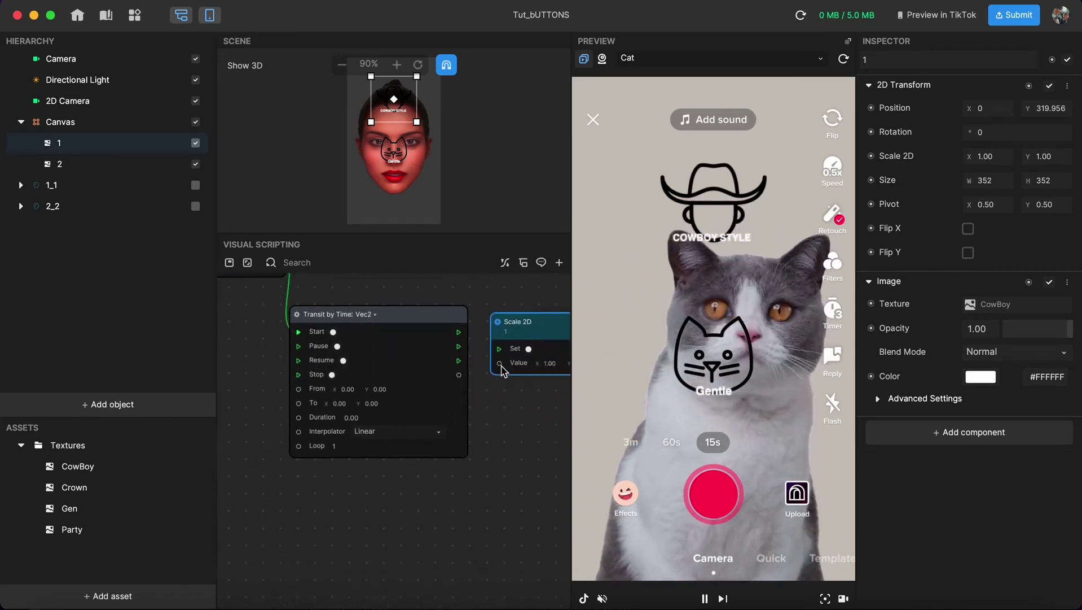
pyautogui.moveTo(499, 349); pyautogui.dragTo(456, 352)
pyautogui.click(411, 522)
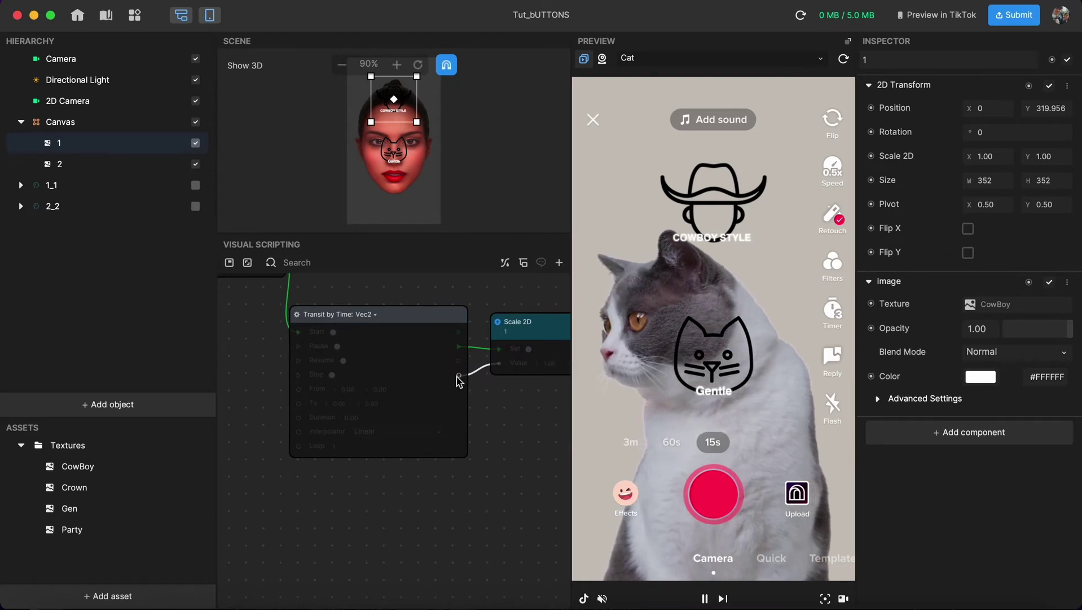
# Step: Set the Transit by Time node's From value to X 1.00 and Y 1.00
pyautogui.click(346, 390)
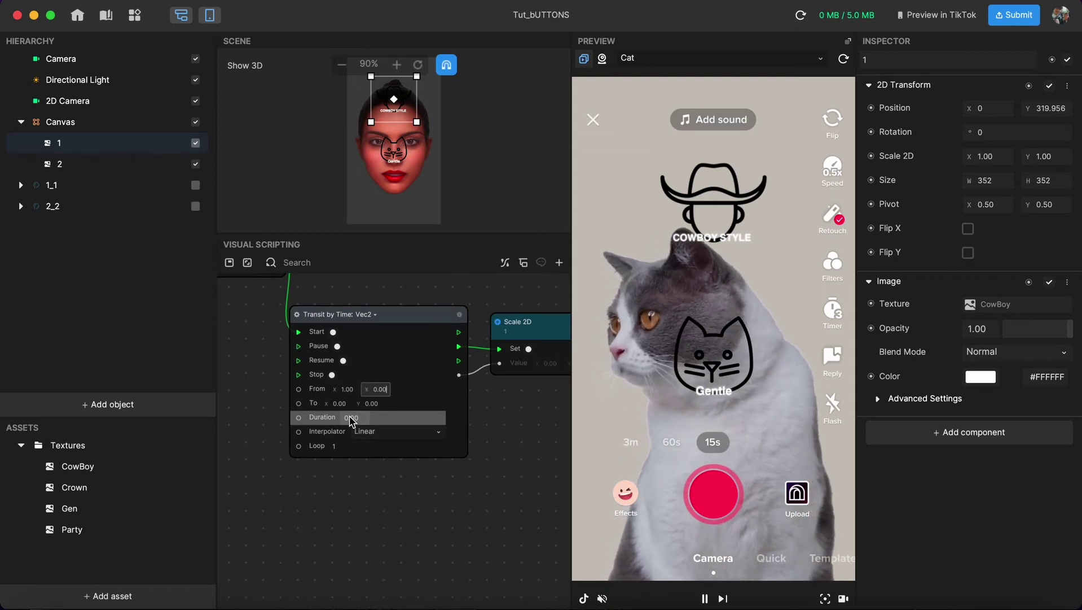
pyautogui.click(377, 390)
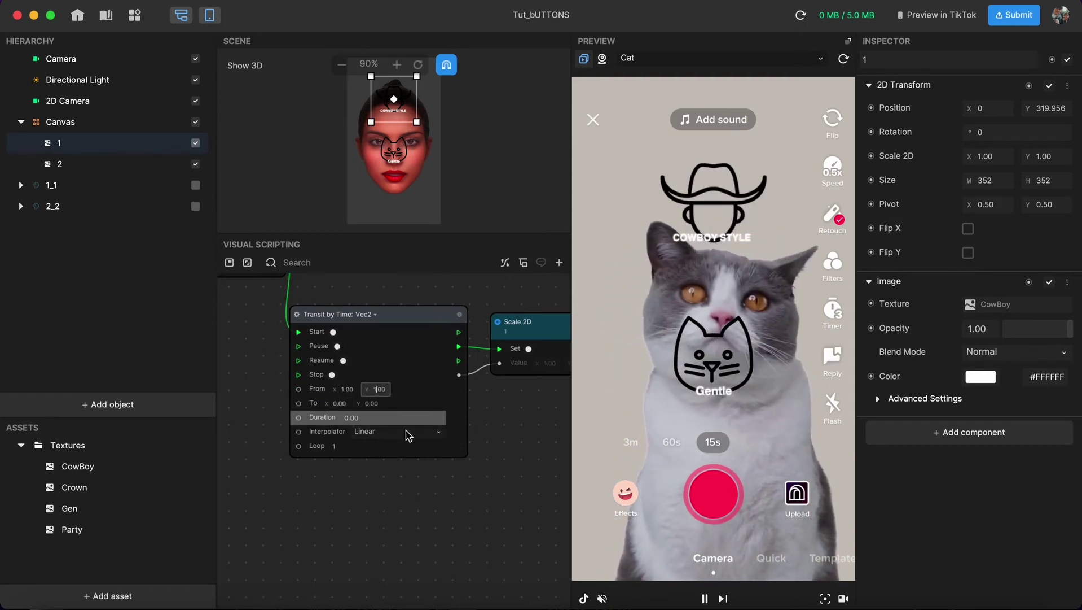
pyautogui.write('1')
pyautogui.click(423, 456)
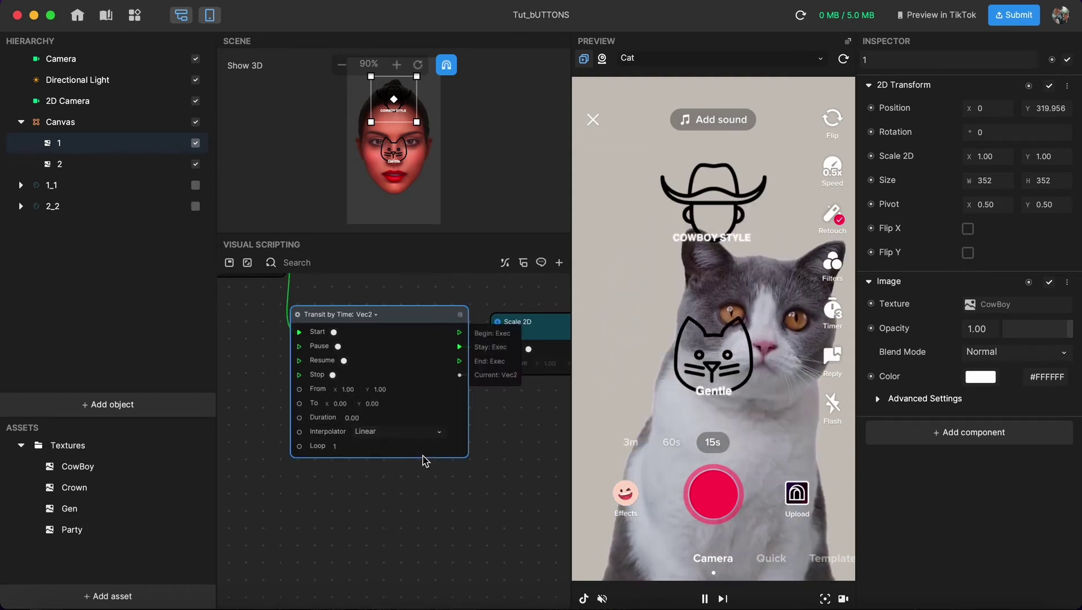
# Step: Set the Transit by Time node's To value to X 1.20 and Y 1.20
pyautogui.click(338, 404)
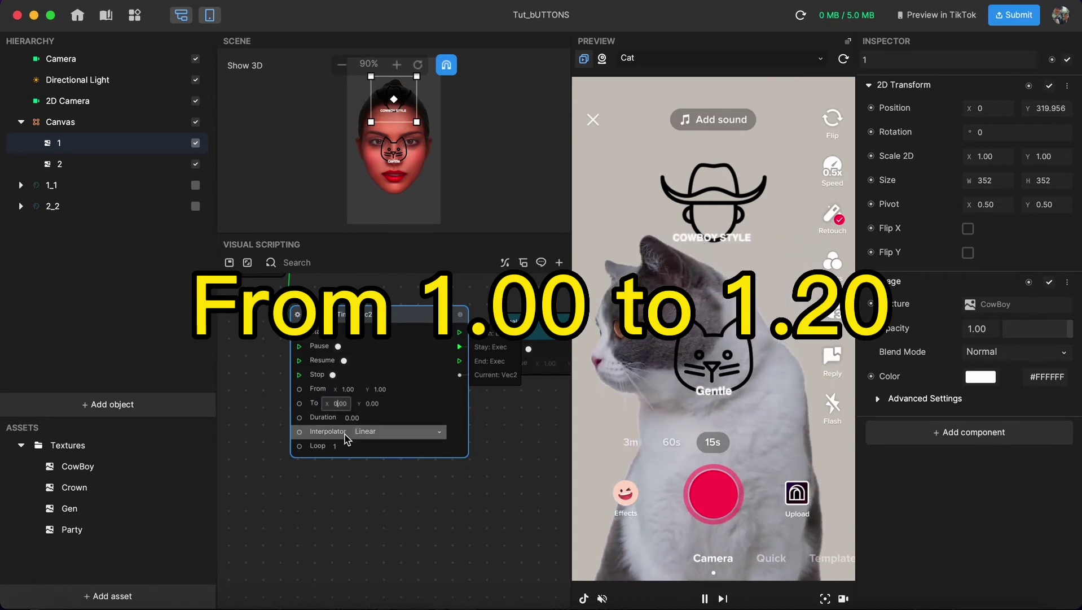
pyautogui.press('BackSpace')
pyautogui.write('1')
pyautogui.click(341, 405)
pyautogui.press('BackSpace')
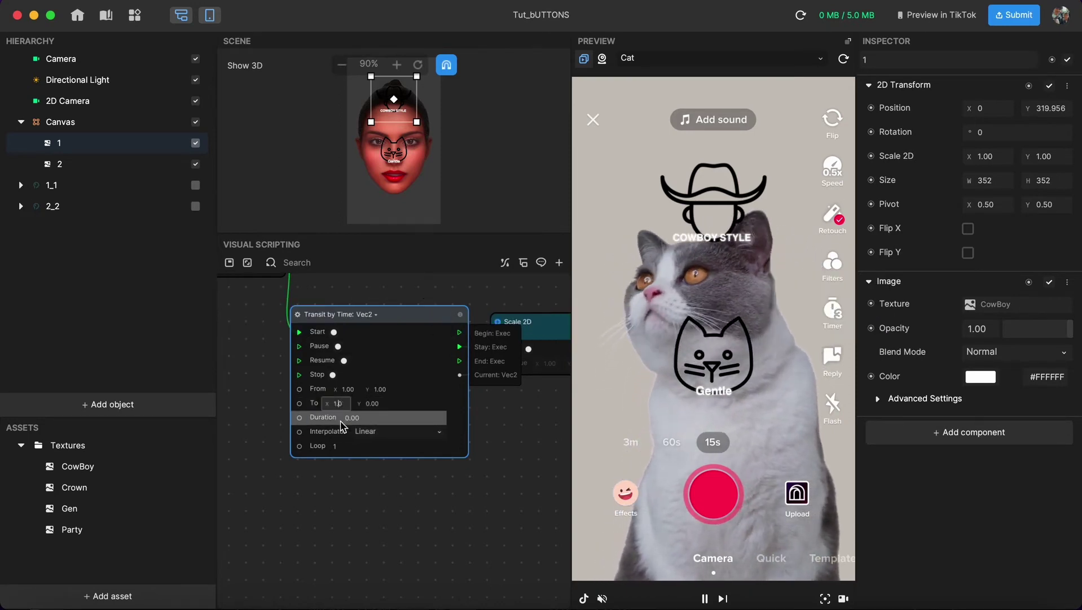
pyautogui.write('2')
pyautogui.click(367, 405)
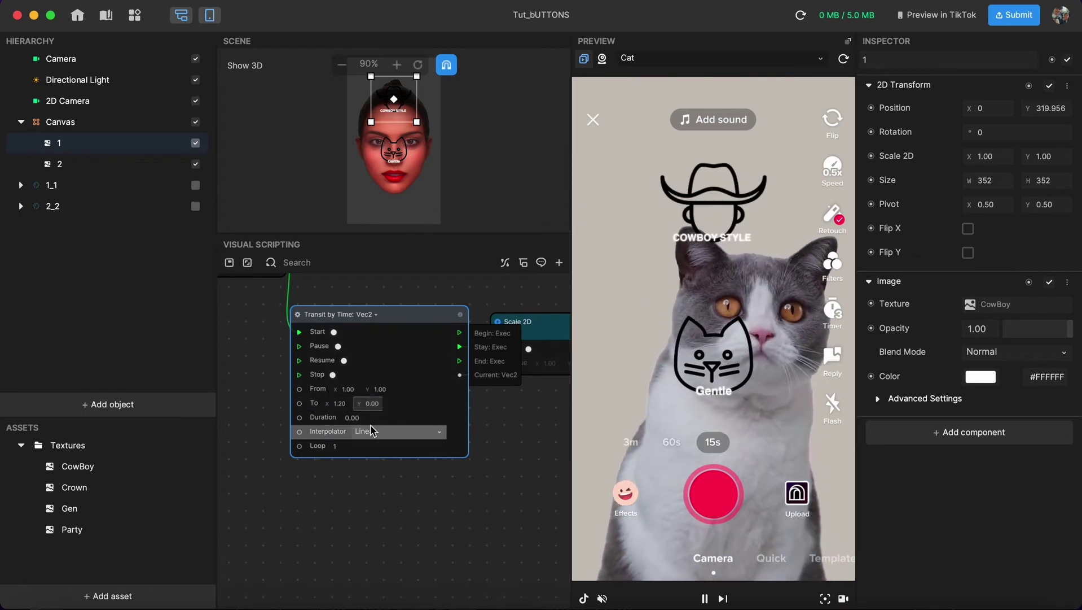
pyautogui.write('1.2')
# Step: Change the Transit by Time node's Interpolator to Ease-in
pyautogui.scroll(-3, 372, 431)
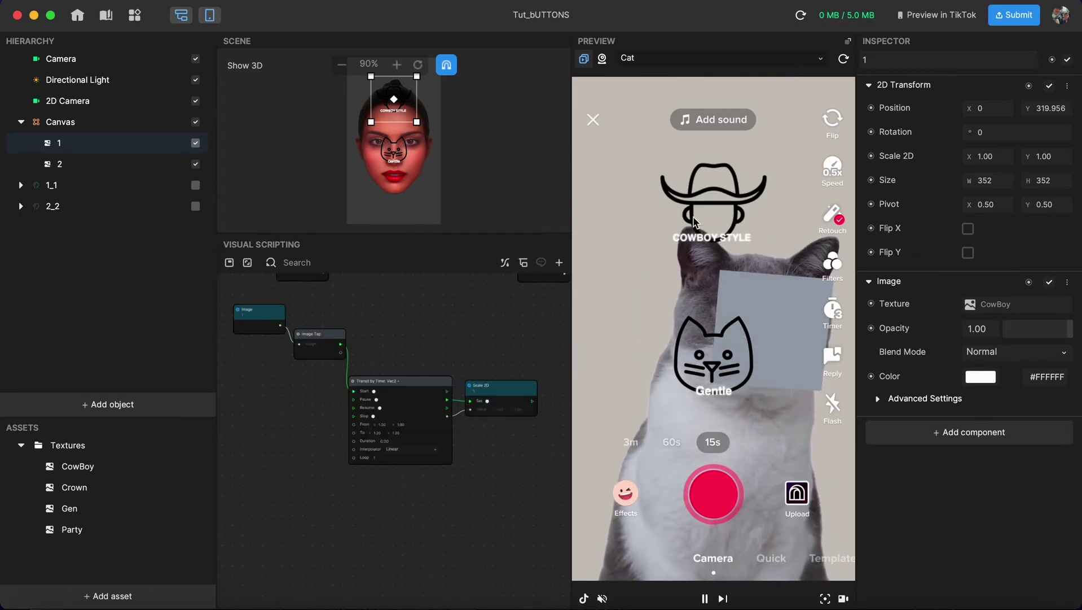
pyautogui.scroll(3, 433, 341)
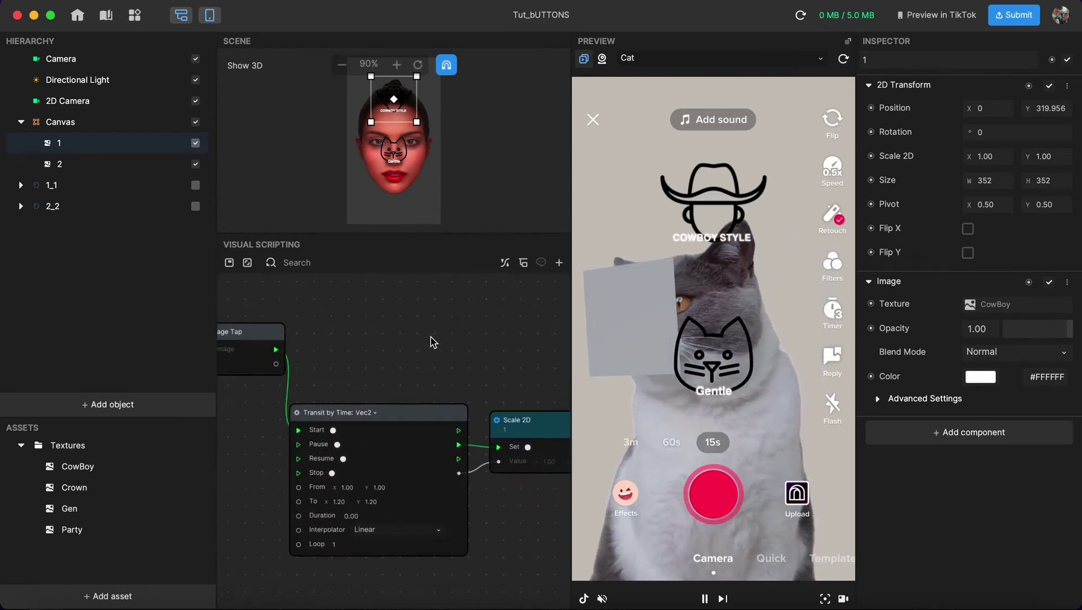
pyautogui.scroll(-3, 433, 342)
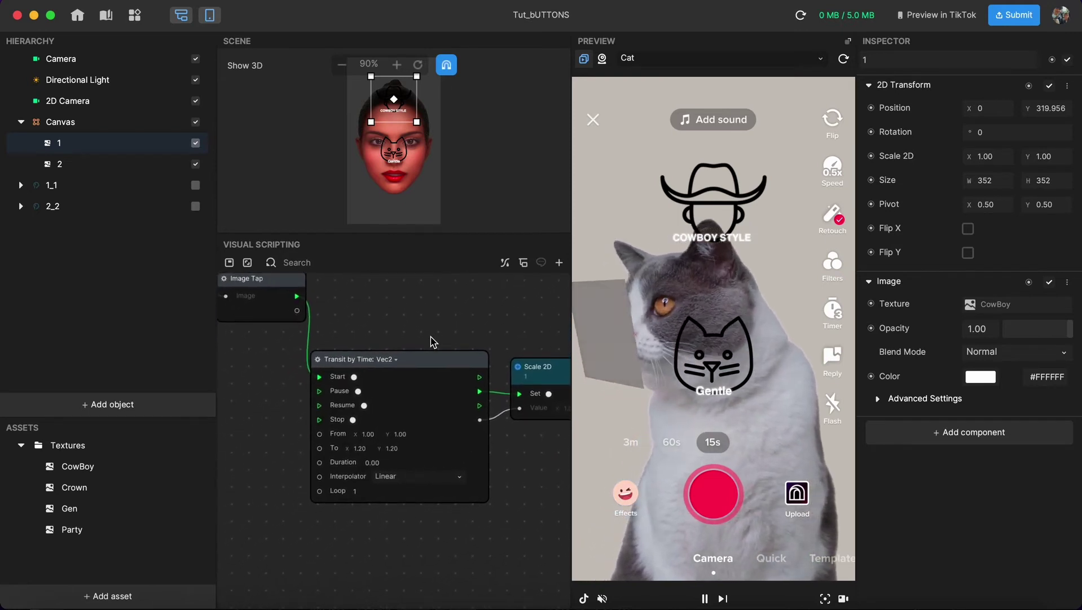
pyautogui.click(425, 477)
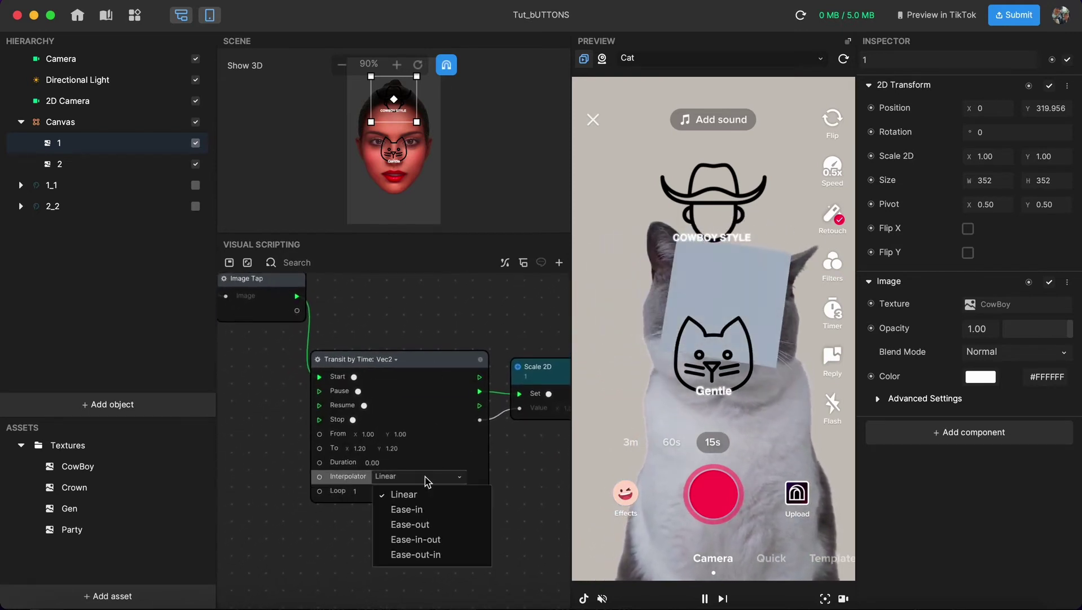
pyautogui.click(430, 514)
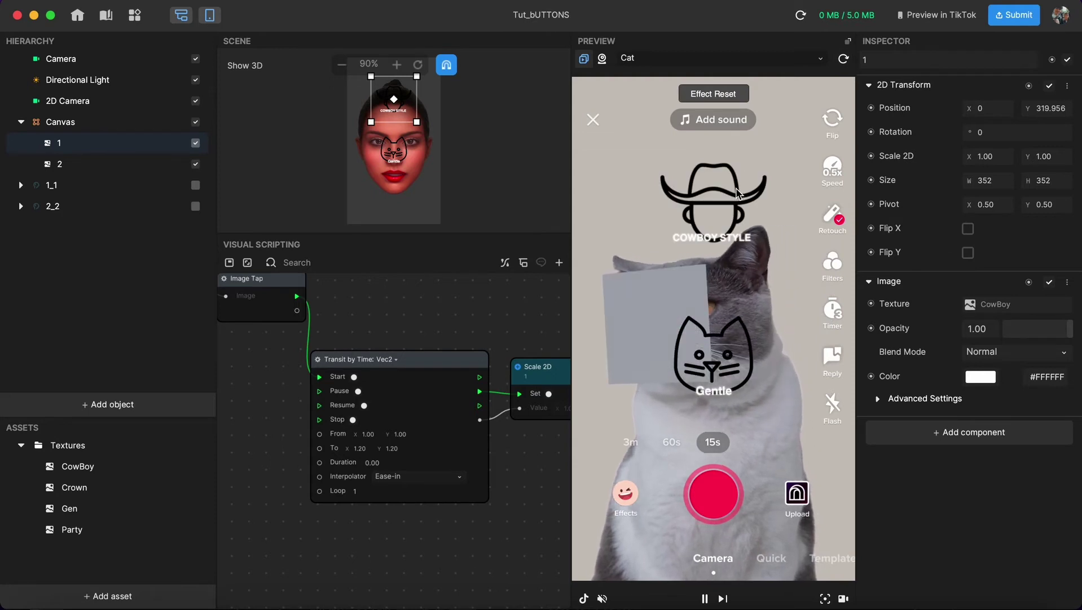
# Step: Set the Transit by Time node's Duration to 1.00
pyautogui.scroll(-3, 534, 330)
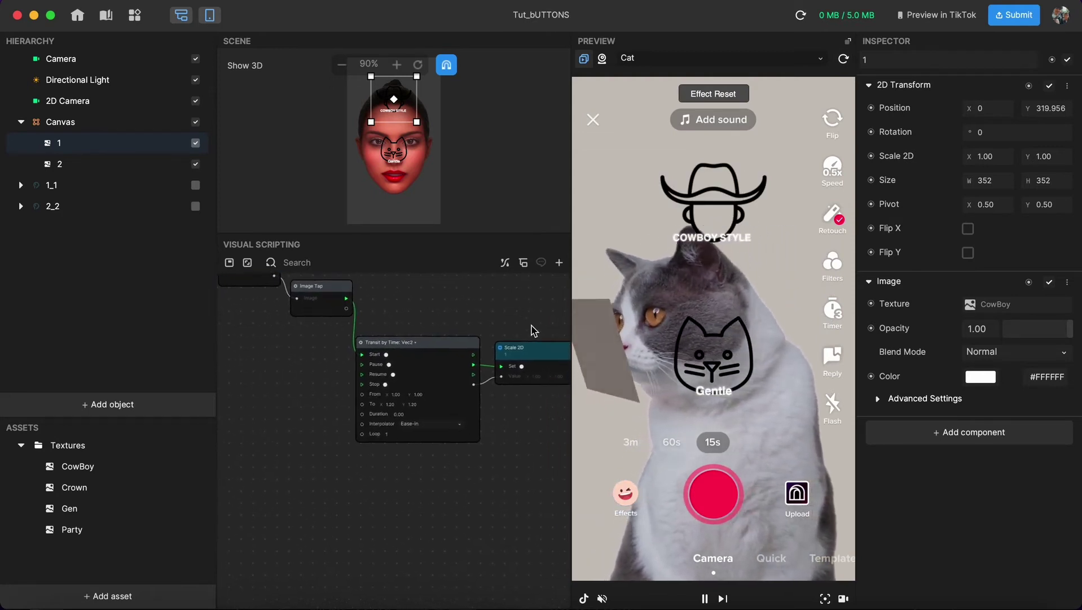
pyautogui.hscroll(2, 532, 331)
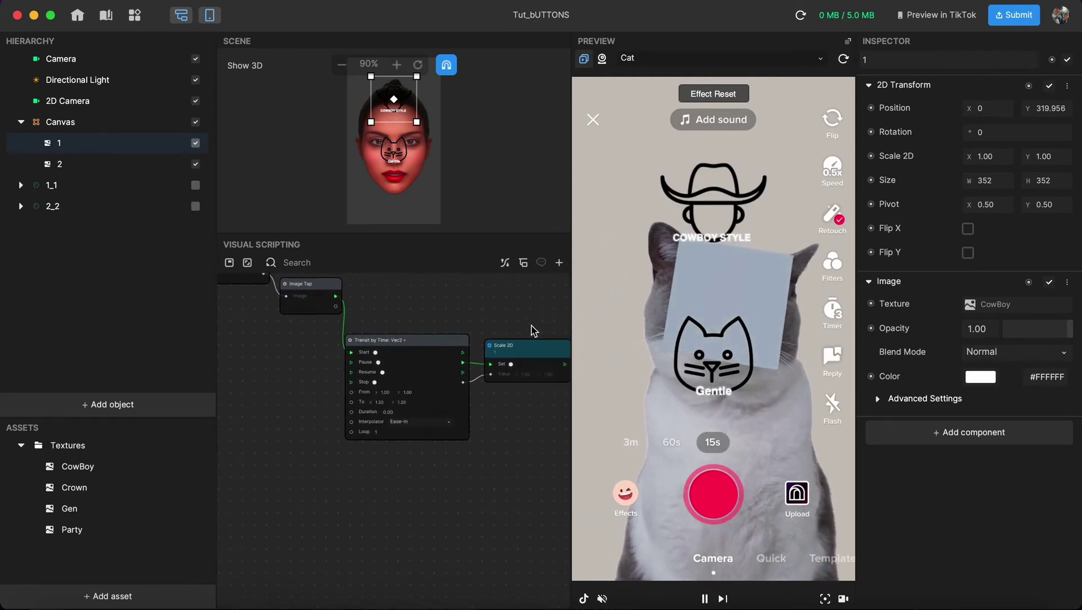
pyautogui.scroll(2, 467, 341)
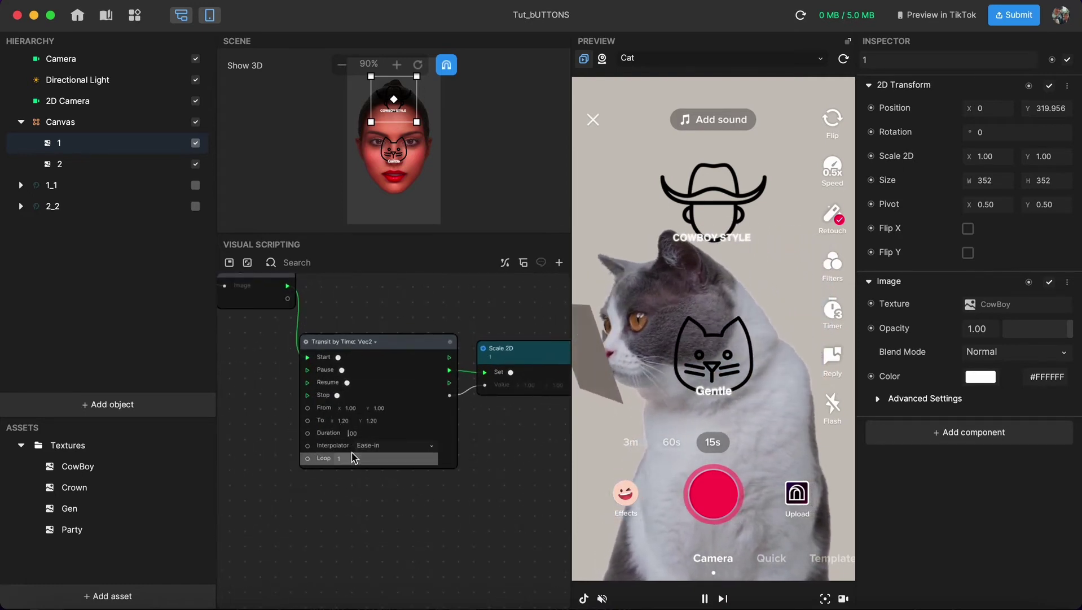
# Step: Test the cowboy button's scale-up animation in the preview, restarting the effect between taps
pyautogui.click(714, 202)
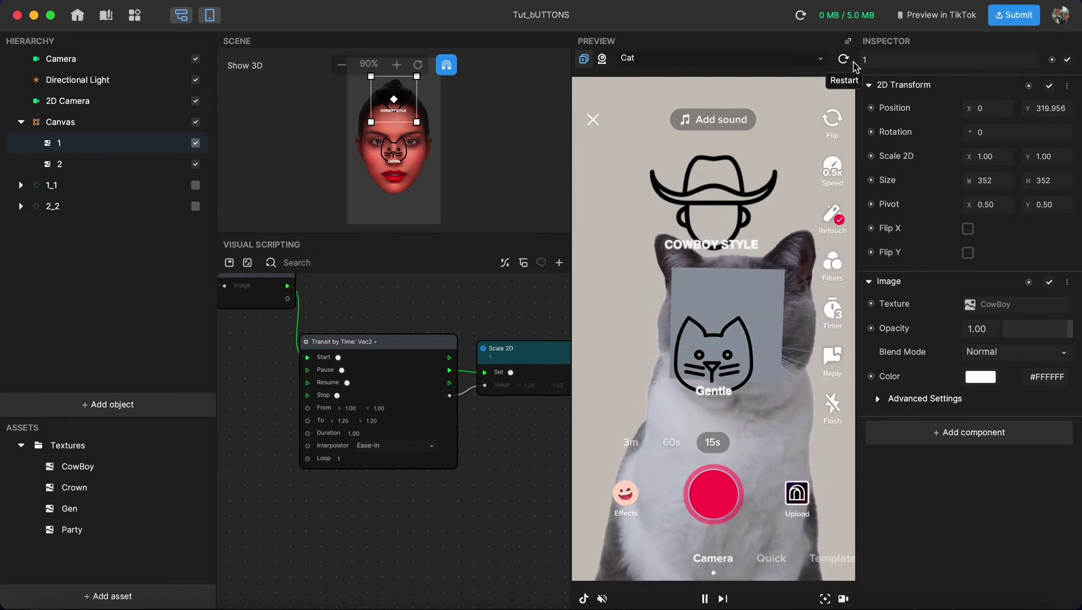
pyautogui.click(844, 58)
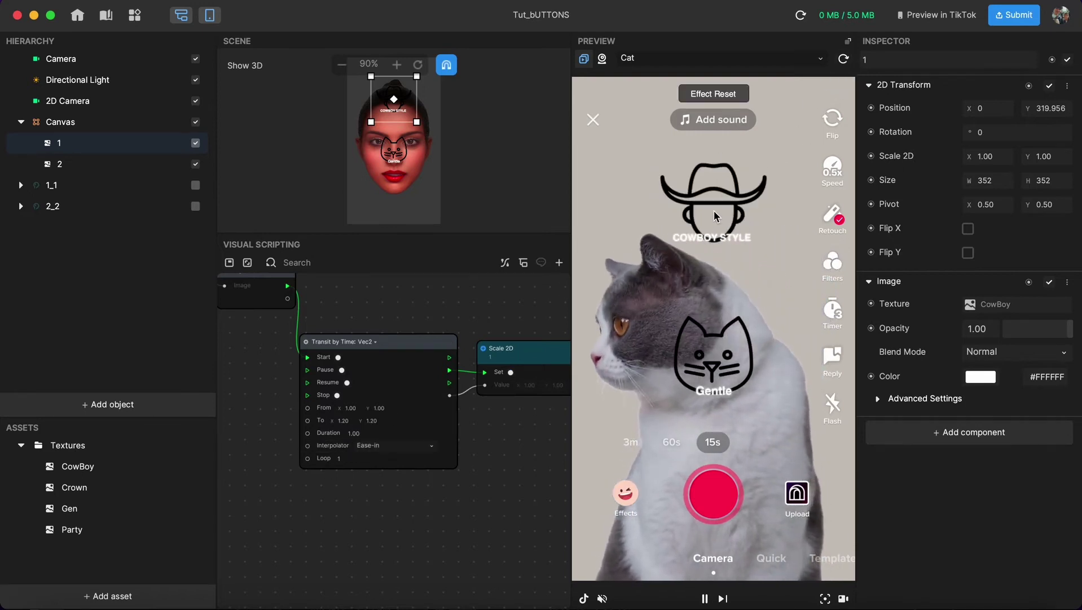
pyautogui.click(716, 216)
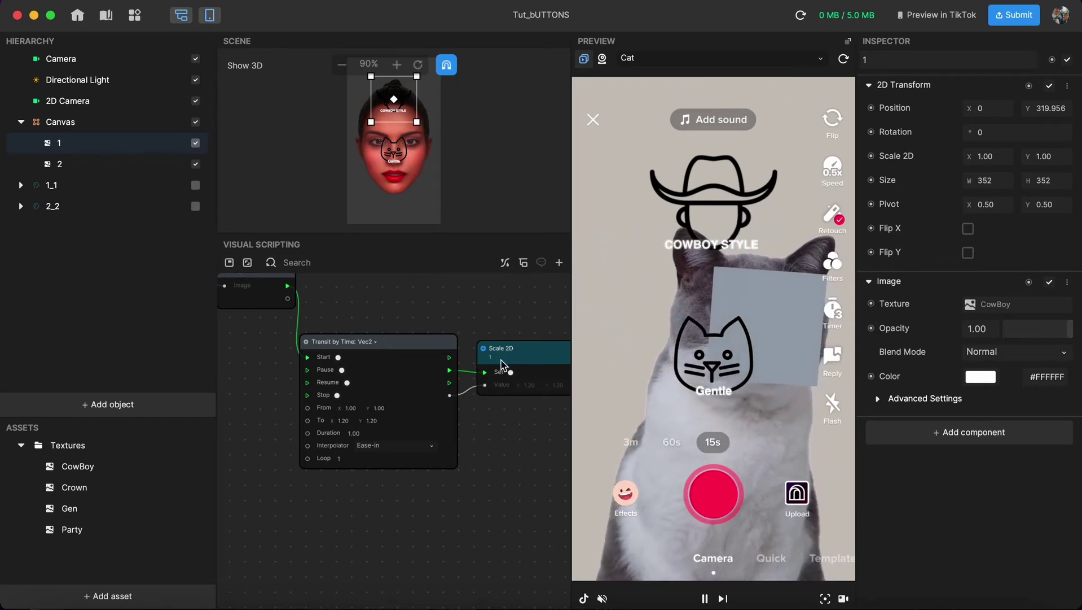
pyautogui.click(844, 59)
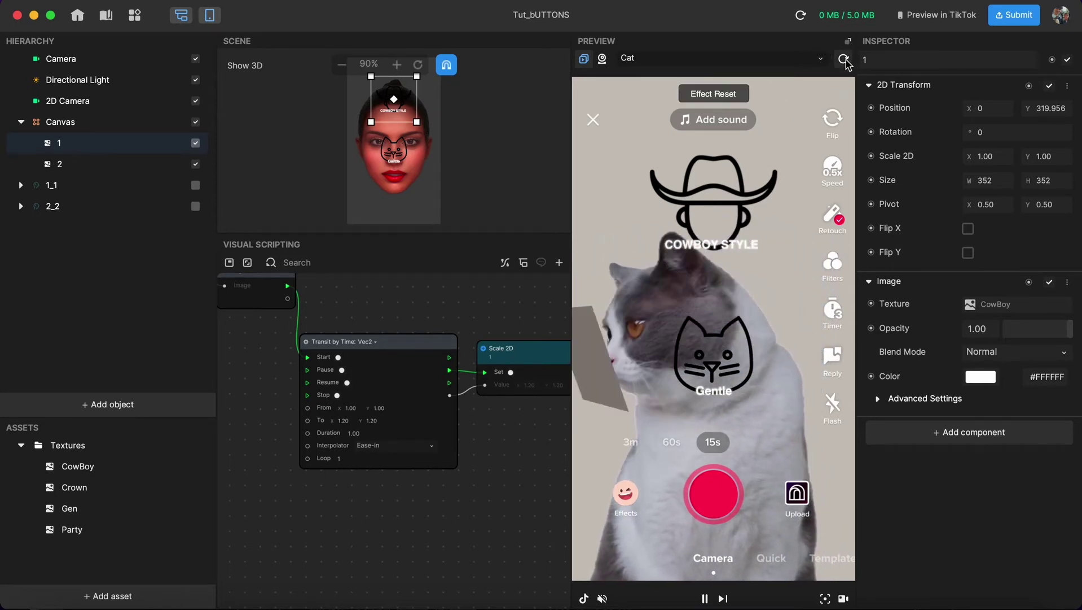
pyautogui.click(702, 223)
# Step: Add a Wait for Seconds node below the Transit by Time node
pyautogui.scroll(-2, 394, 430)
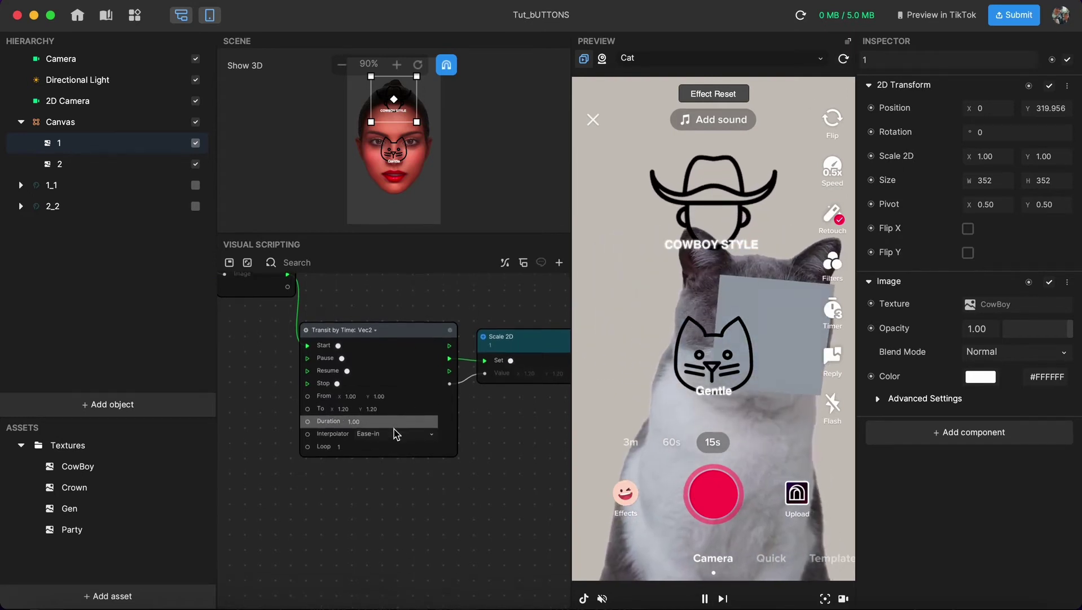
pyautogui.hscroll(2, 394, 429)
pyautogui.hscroll(-2, 393, 433)
pyautogui.scroll(-2, 393, 433)
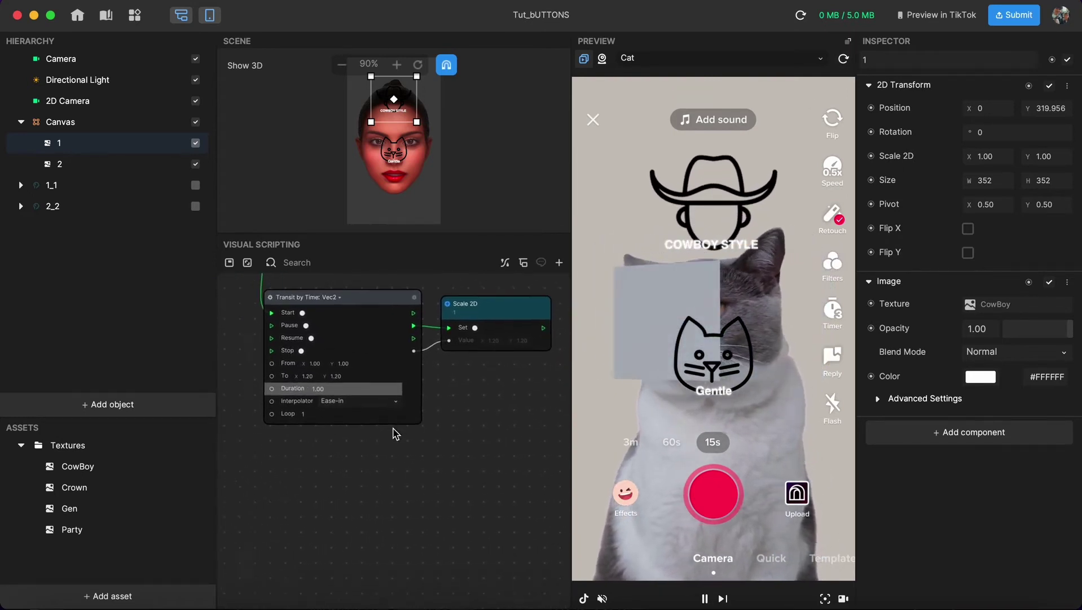
pyautogui.rightClick(315, 491)
pyautogui.click(348, 506)
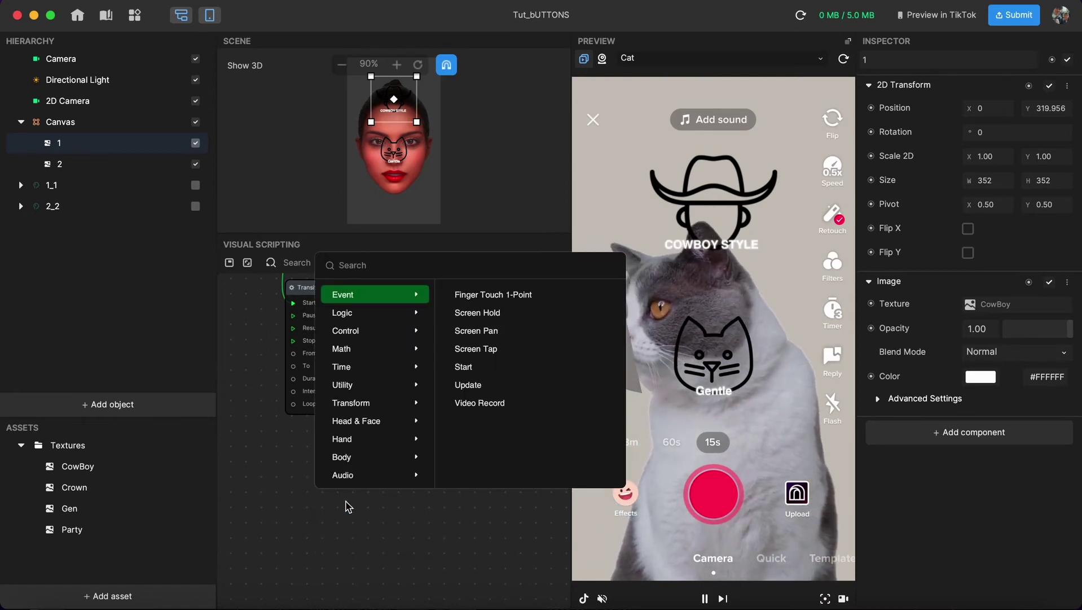
pyautogui.write('wait')
pyautogui.press('Return')
pyautogui.moveTo(362, 480); pyautogui.dragTo(300, 428)
# Step: Connect the Scale 2D node's output to the Wait for Seconds node's Enter input and place the wait node below and left of Transit by Time
pyautogui.scroll(-3, 387, 450)
pyautogui.hscroll(-2, 387, 450)
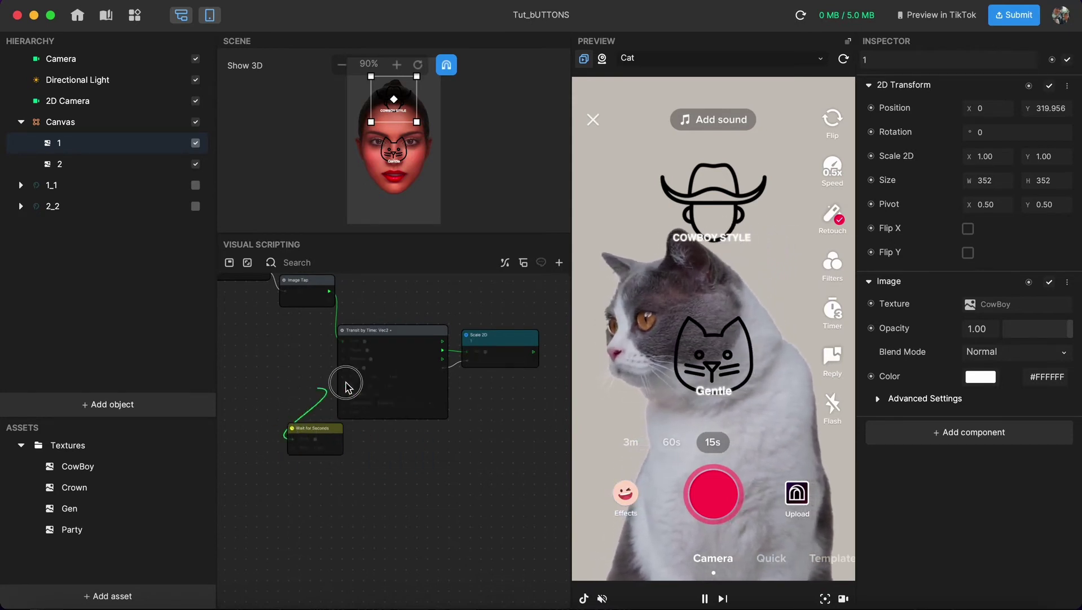
pyautogui.moveTo(327, 435); pyautogui.dragTo(266, 444)
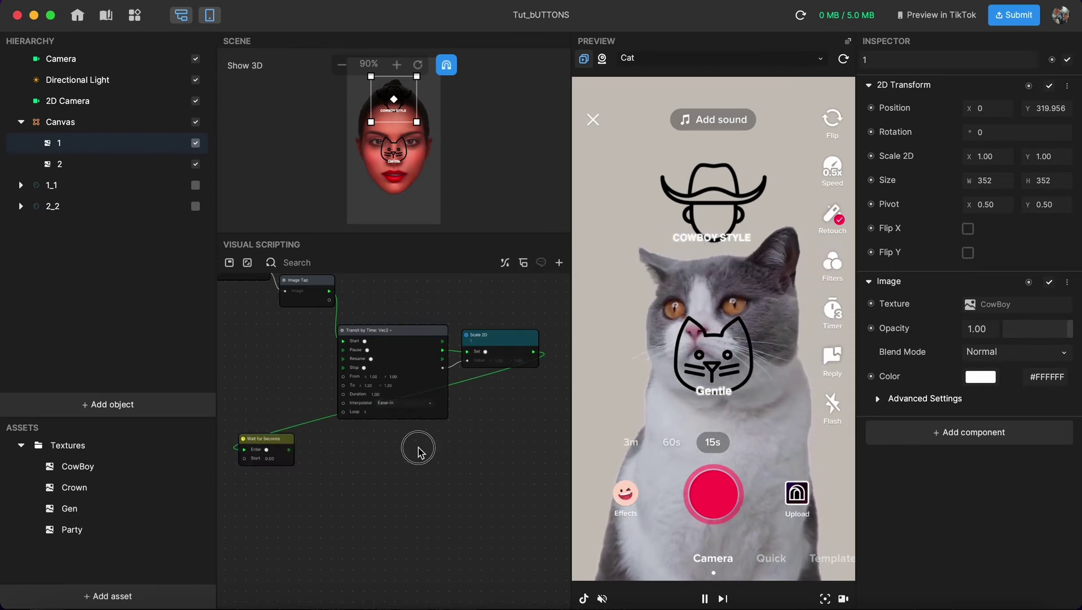
# Step: Paste a copy of the Transit by Time node below the original and connect the Wait for Seconds output to its Start input
pyautogui.press('super+v')
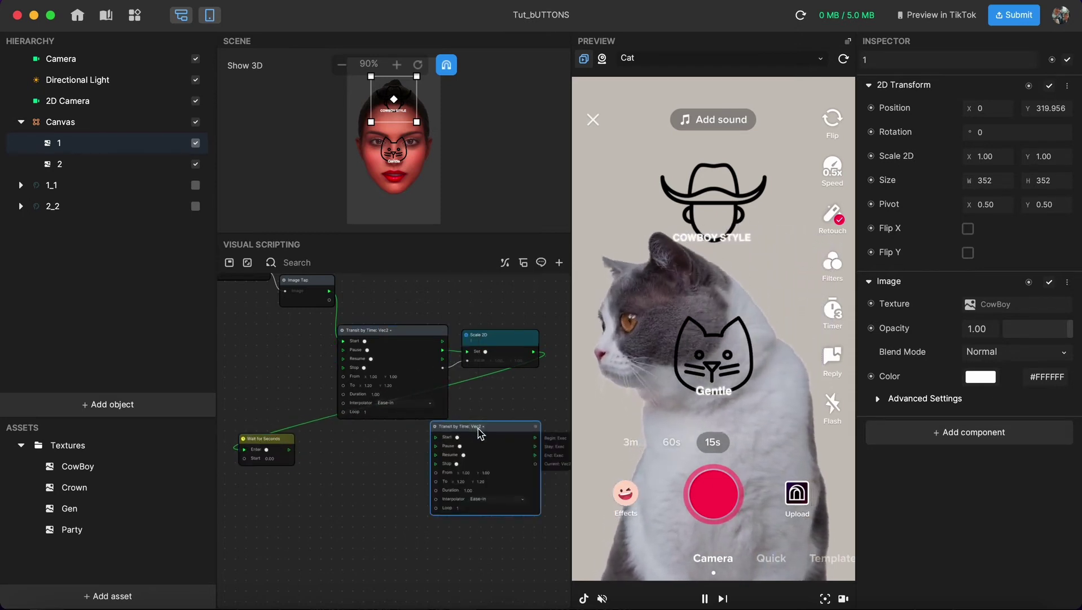
pyautogui.moveTo(476, 435); pyautogui.dragTo(412, 449)
pyautogui.scroll(3, 436, 437)
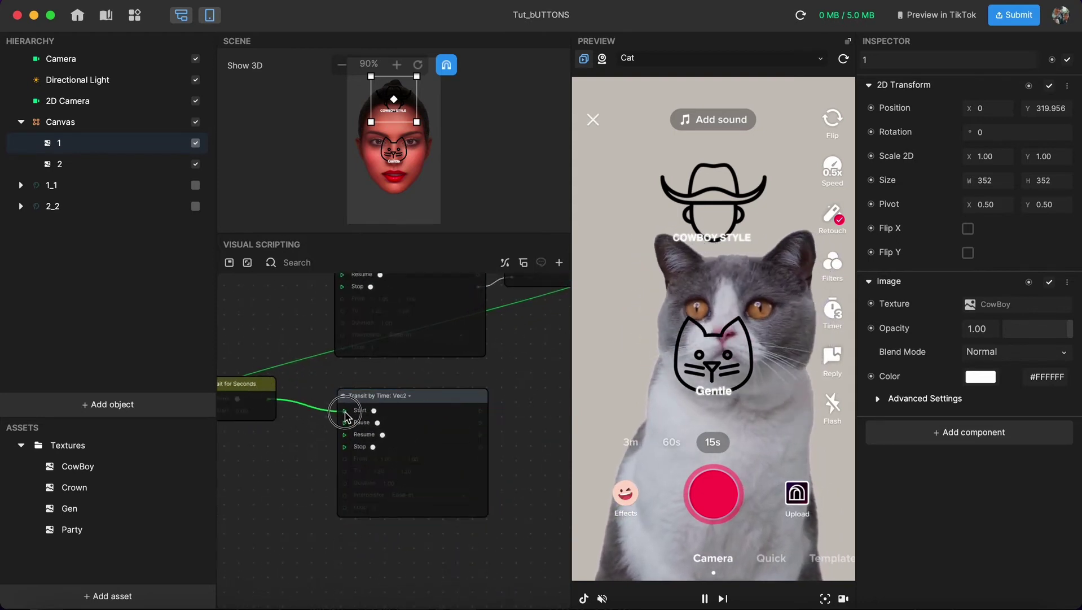
pyautogui.scroll(-2, 475, 442)
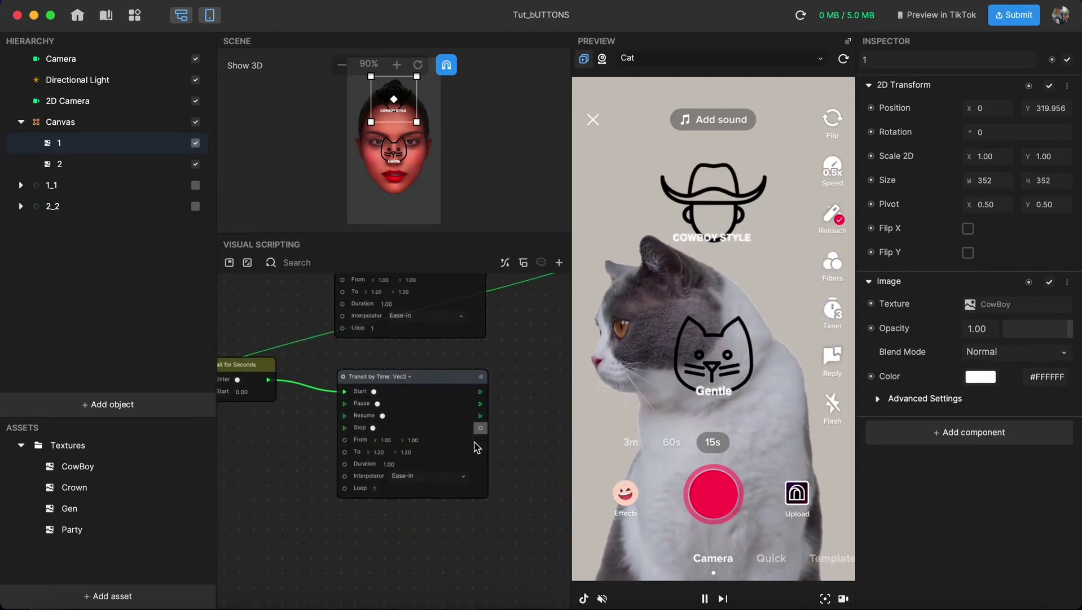
# Step: Add another Set Scale 2D node for canvas image 1 and connect the copied Transit by Time node's Begin output to its Set input
pyautogui.hscroll(2, 475, 442)
pyautogui.scroll(4, 477, 448)
pyautogui.hscroll(1, 477, 448)
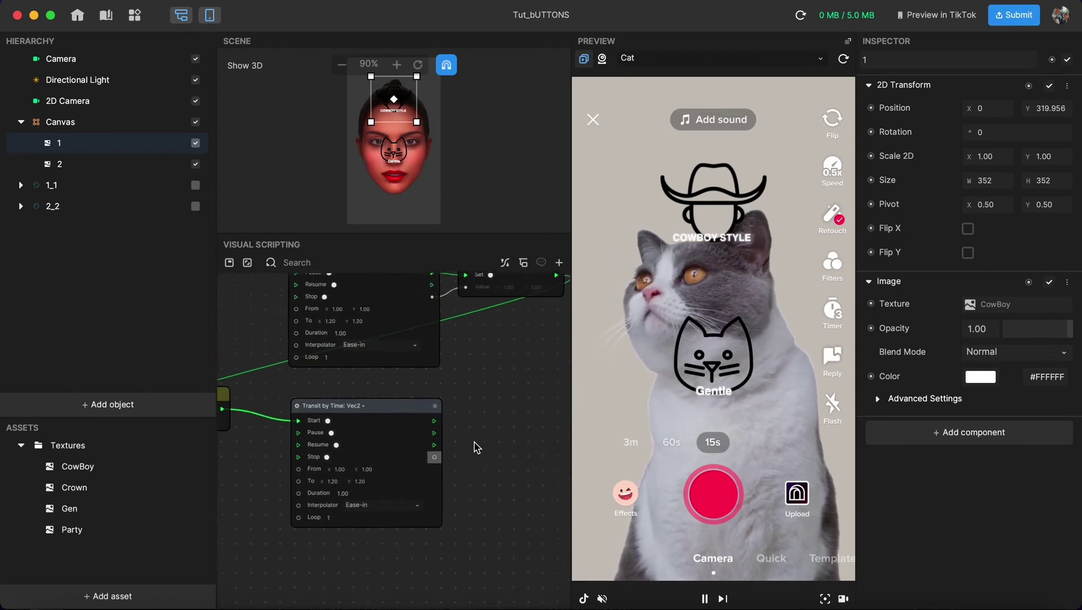
pyautogui.click(873, 158)
pyautogui.moveTo(907, 188); pyautogui.dragTo(432, 433)
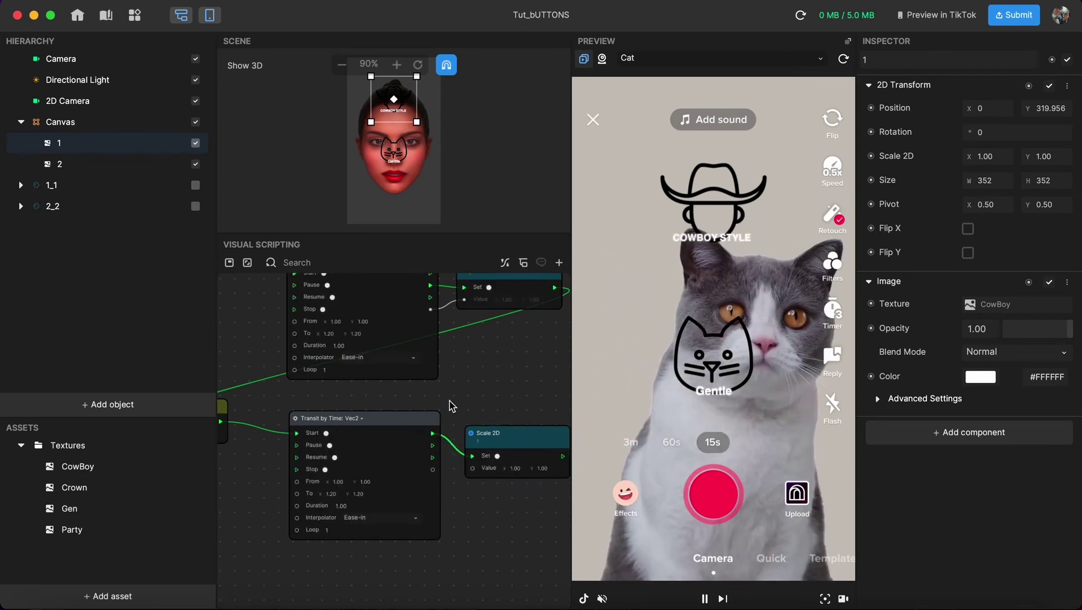
# Step: Tap the cowboy button in the preview to check how the two chained transitions run
pyautogui.scroll(3, 449, 406)
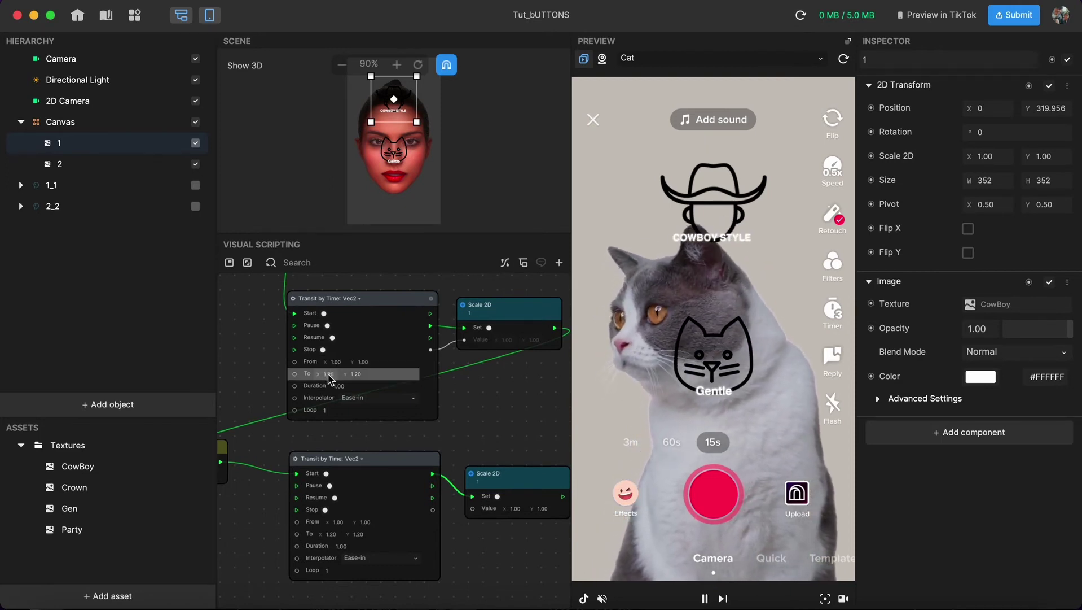
pyautogui.click(686, 264)
pyautogui.click(722, 214)
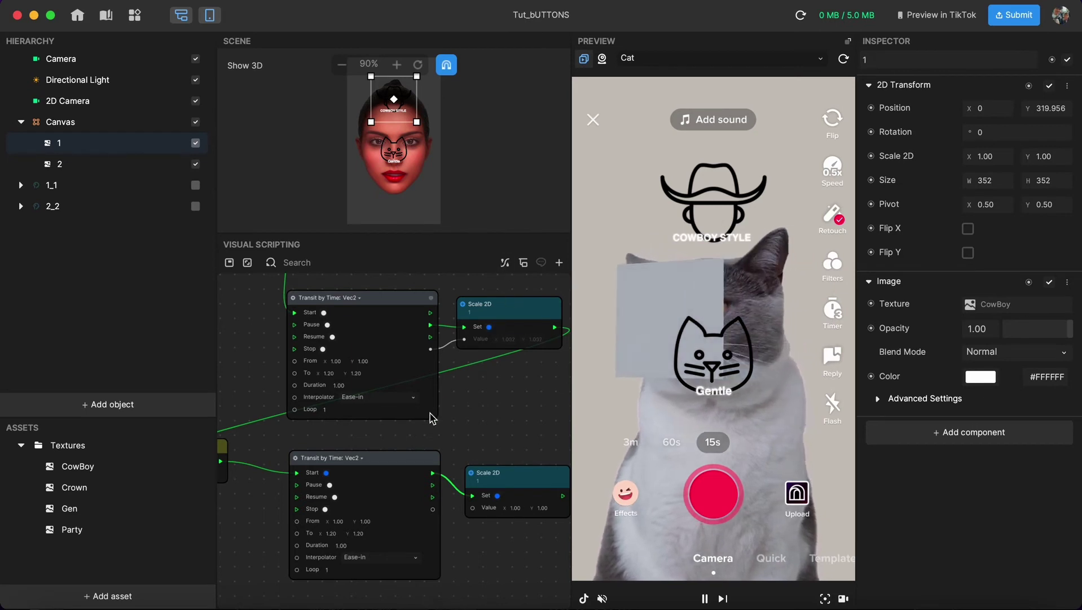
# Step: Set the copied Transit by Time node's From value to 1.20, 1.20 and its To value to 1.00, 1.00
pyautogui.scroll(-1, 435, 415)
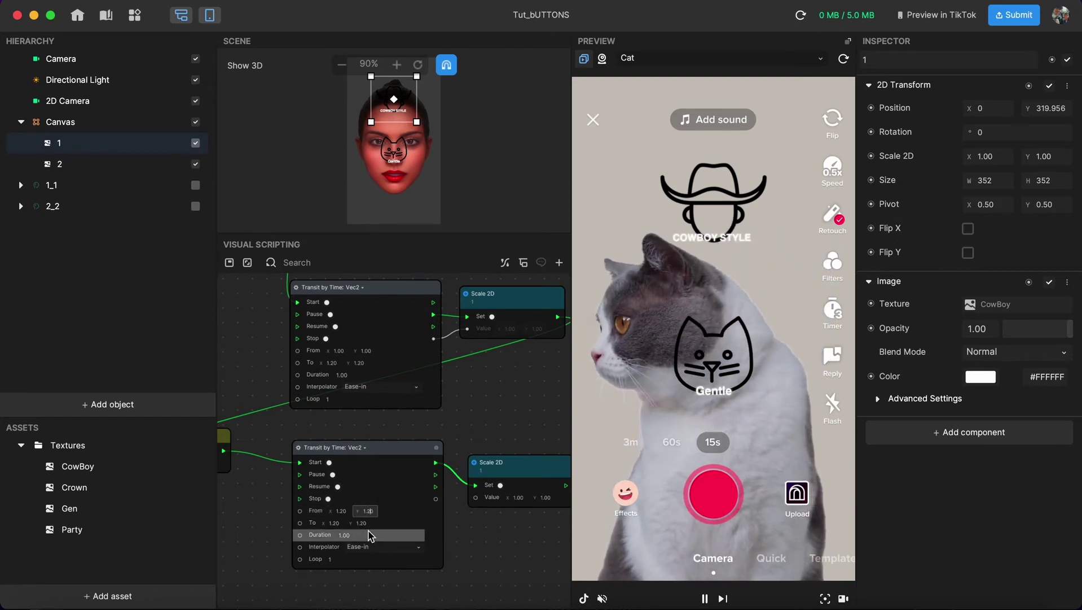
pyautogui.click(334, 522)
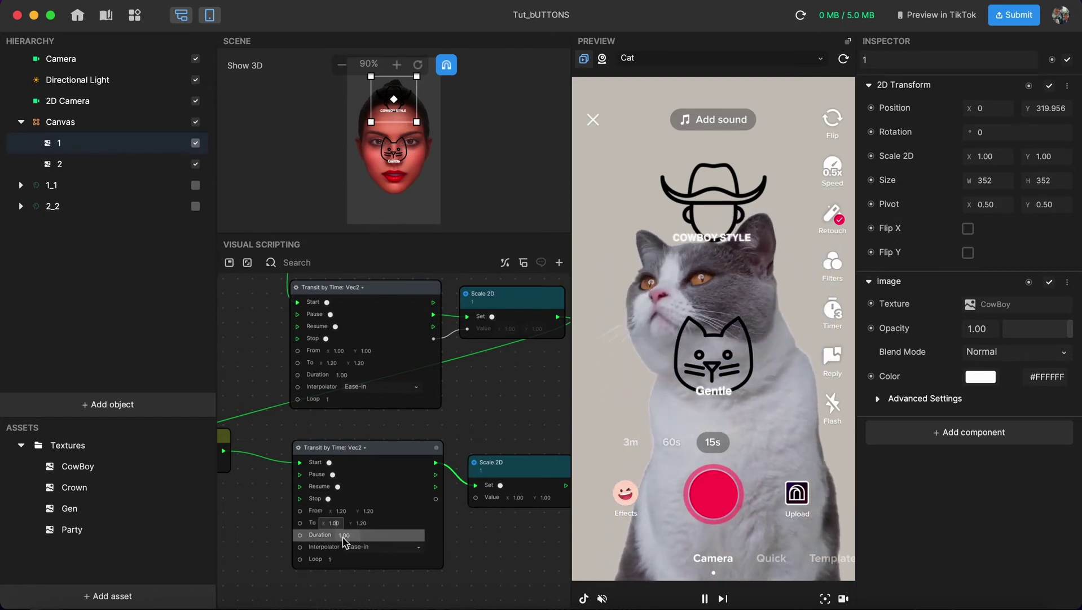
pyautogui.click(361, 523)
pyautogui.press('BackSpace')
pyautogui.write('0')
pyautogui.press('Return')
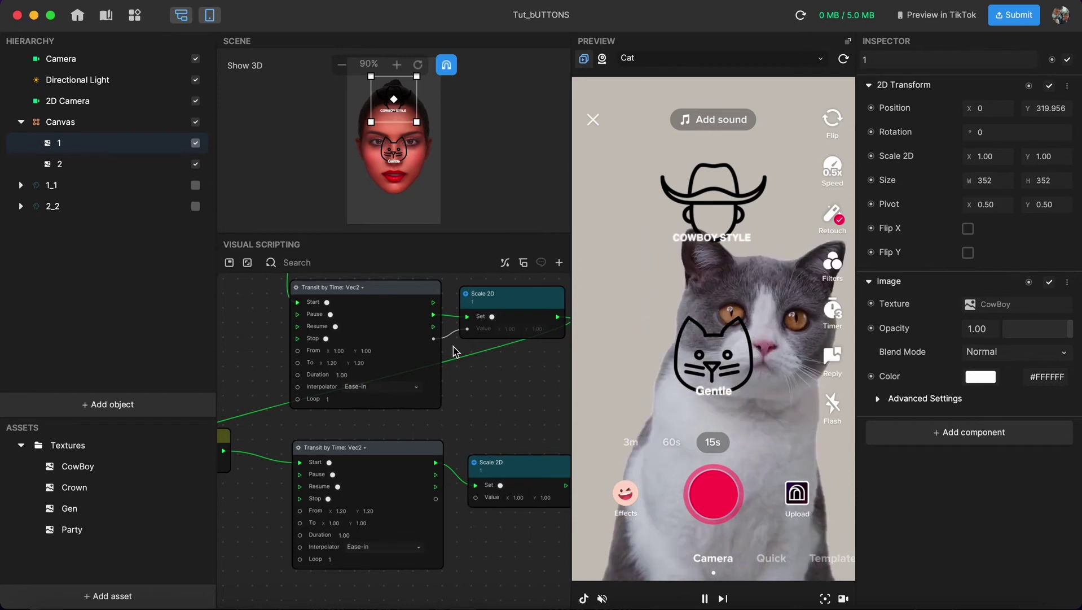
# Step: Set the Start value of the Wait for Seconds node between the two transitions to 1.00
pyautogui.scroll(2, 455, 350)
pyautogui.hscroll(-3, 451, 348)
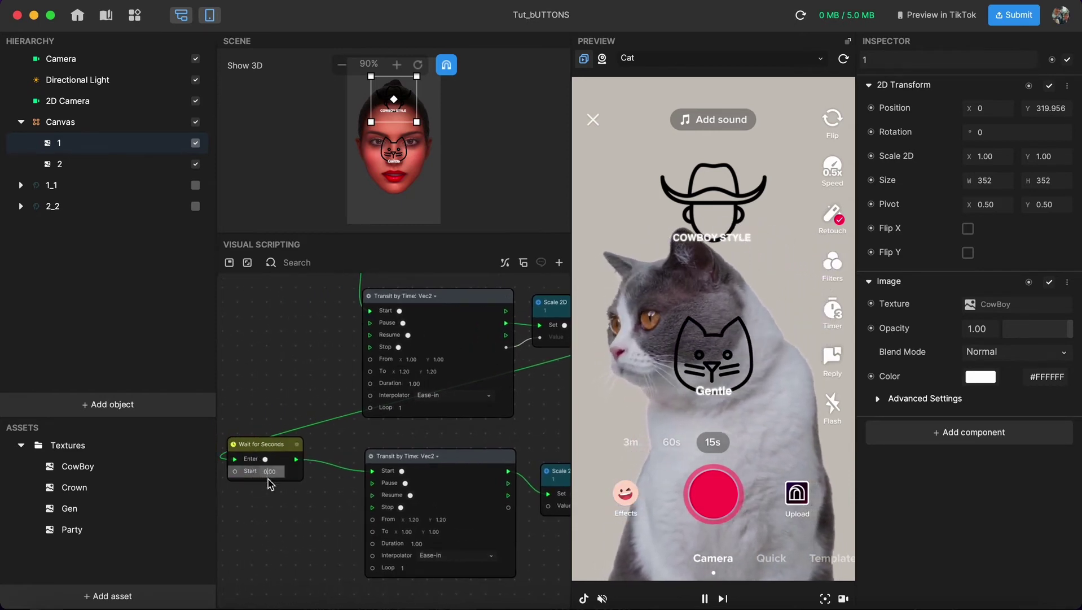
pyautogui.hscroll(2, 284, 512)
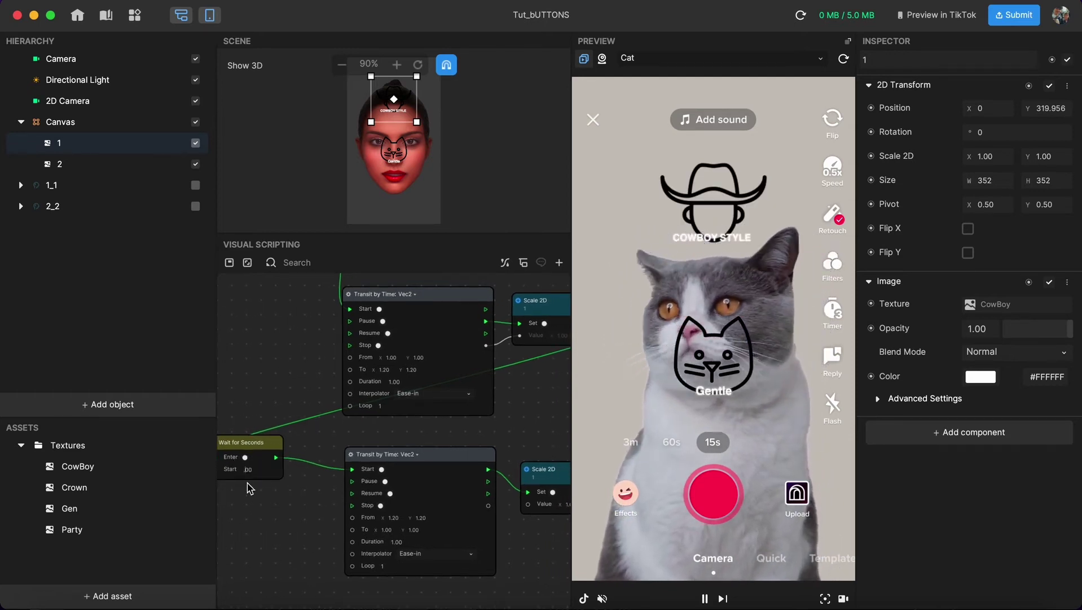
pyautogui.scroll(2, 273, 514)
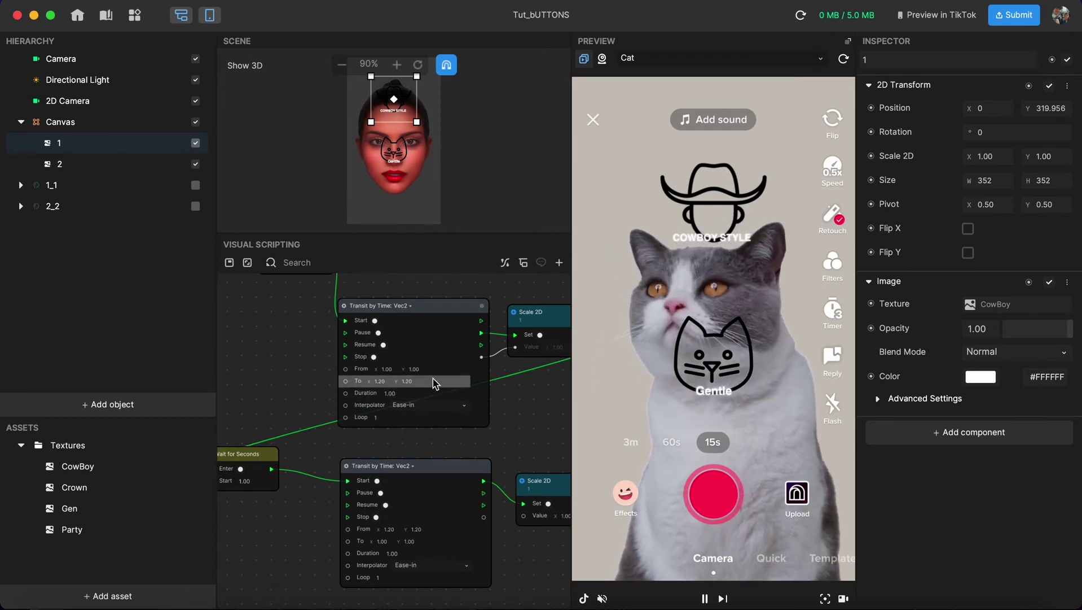
# Step: Review the cowboy button's node chain from Image Tap through both Transit by Time nodes and their Scale 2D nodes
pyautogui.scroll(5, 435, 383)
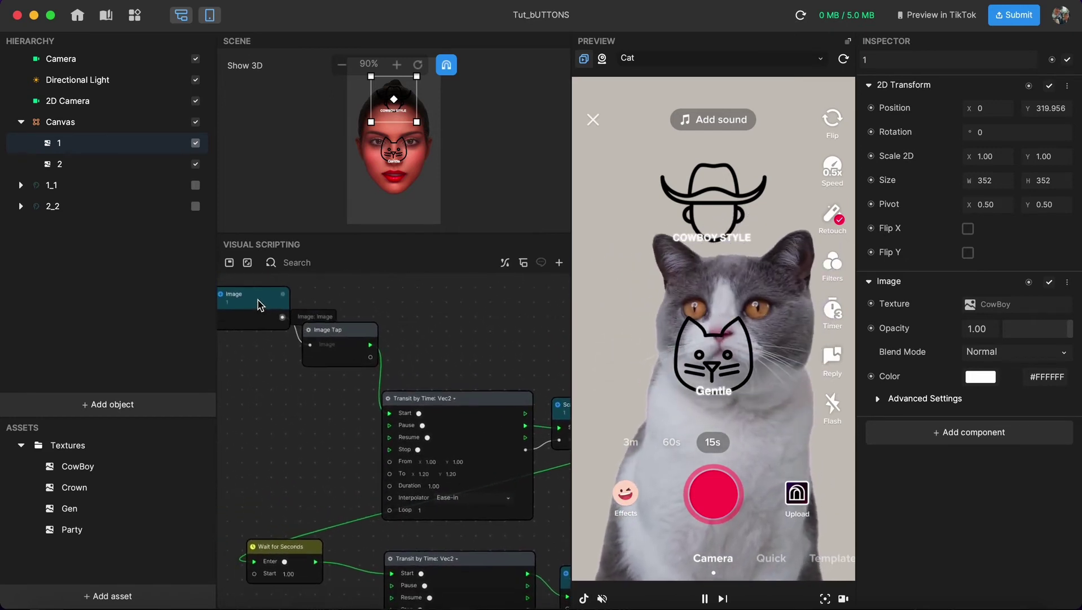
pyautogui.hscroll(5, 341, 353)
pyautogui.scroll(-2, 341, 353)
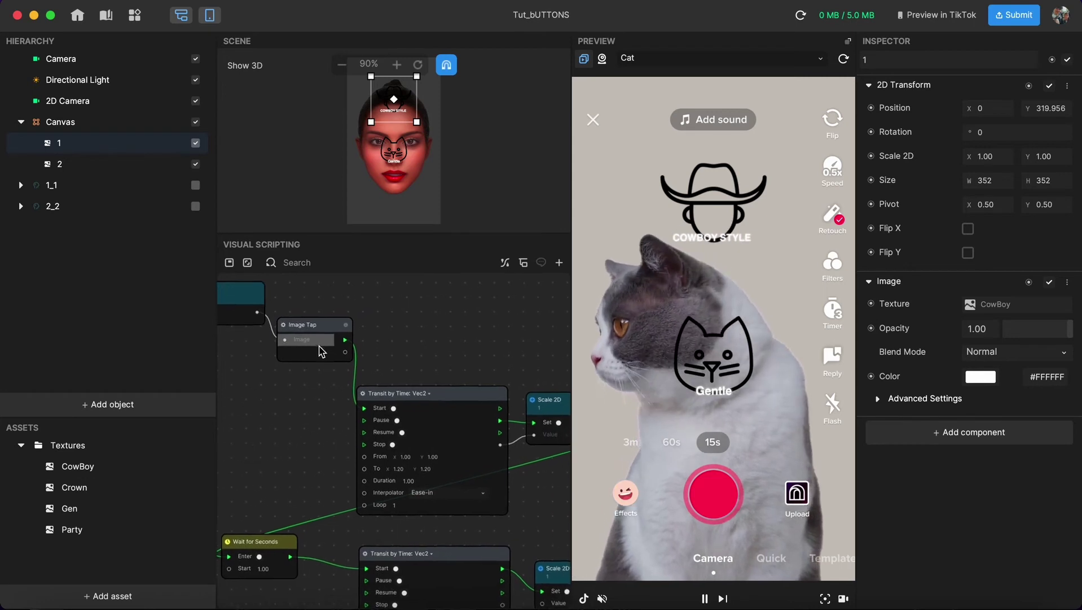
pyautogui.scroll(-3, 319, 350)
pyautogui.hscroll(2, 319, 350)
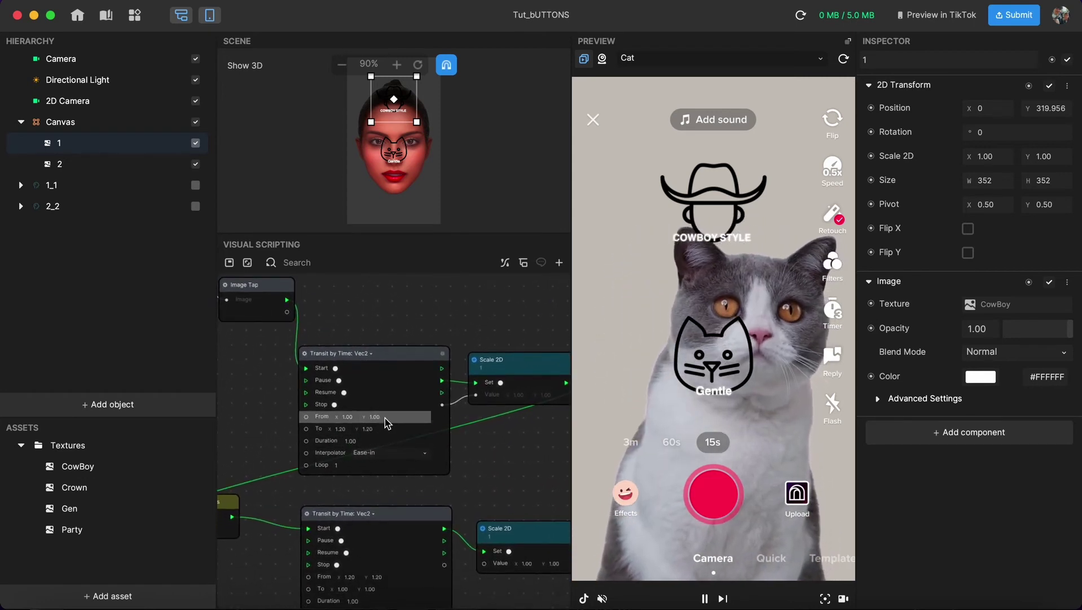
pyautogui.hscroll(-5, 385, 424)
pyautogui.scroll(-2, 385, 424)
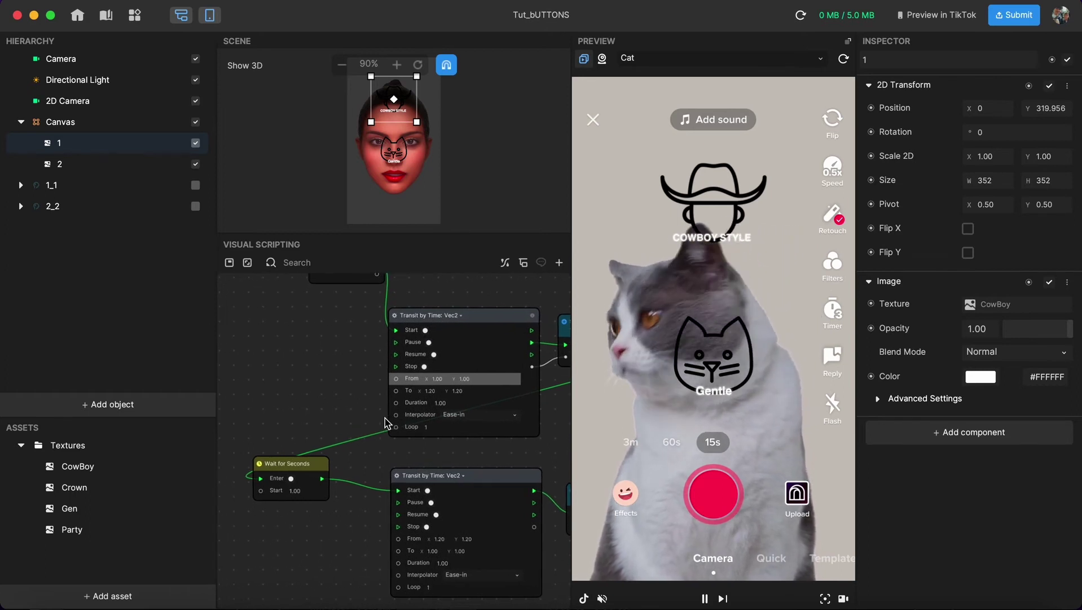
pyautogui.hscroll(3, 386, 424)
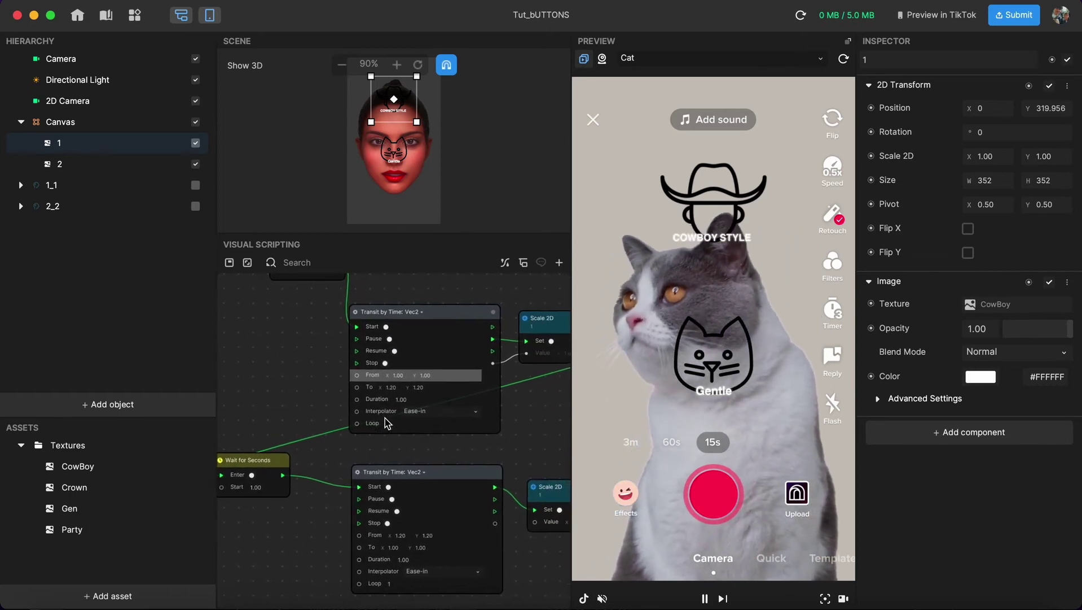
pyautogui.hscroll(3, 386, 423)
pyautogui.scroll(-2, 385, 423)
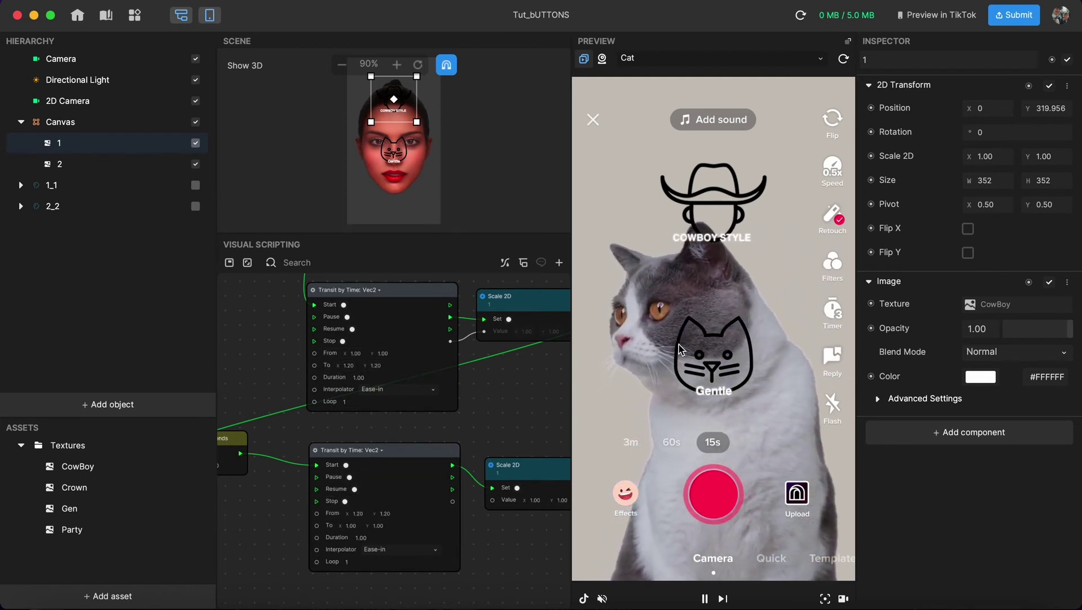
# Step: Connect the lower Transit by Time node's Current Value output to its Scale 2D Value input and test the cowboy button in the preview
pyautogui.scroll(-1, 438, 508)
pyautogui.hscroll(-1, 438, 507)
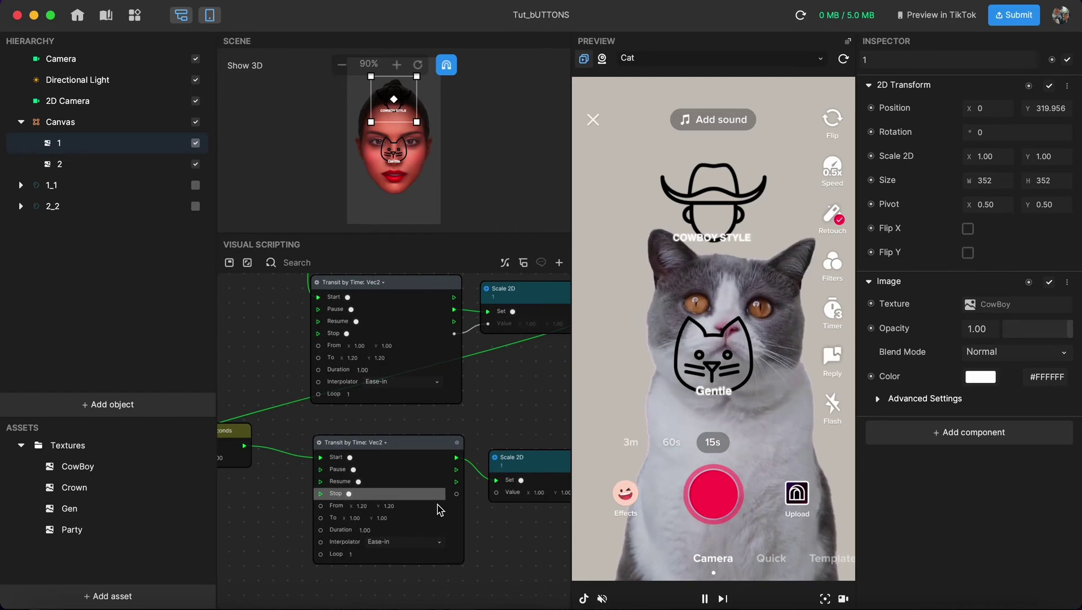
pyautogui.hscroll(2, 437, 504)
pyautogui.moveTo(471, 490); pyautogui.dragTo(431, 492)
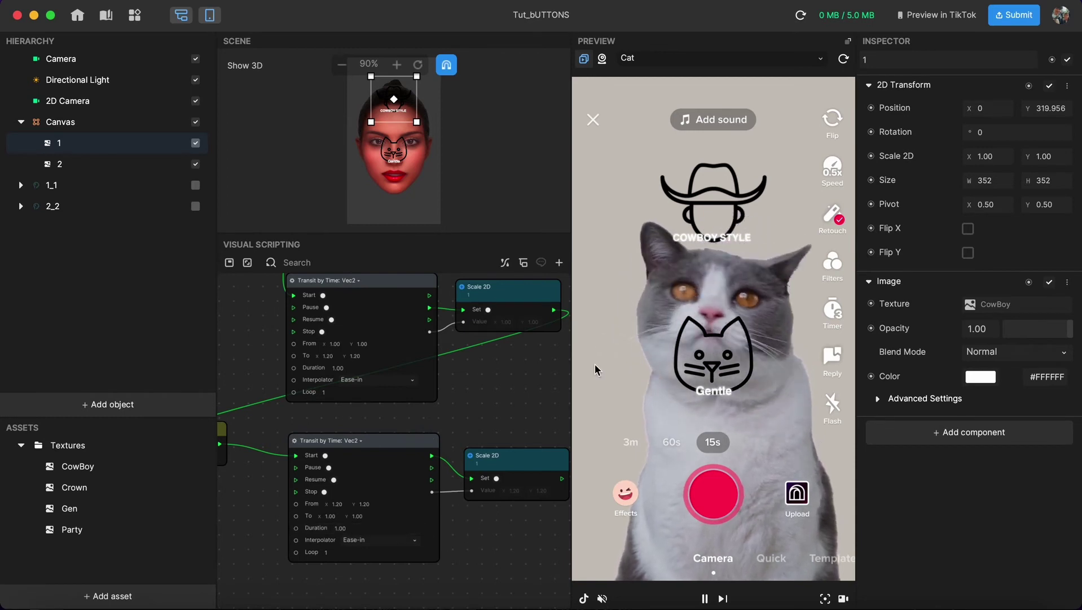
pyautogui.click(844, 58)
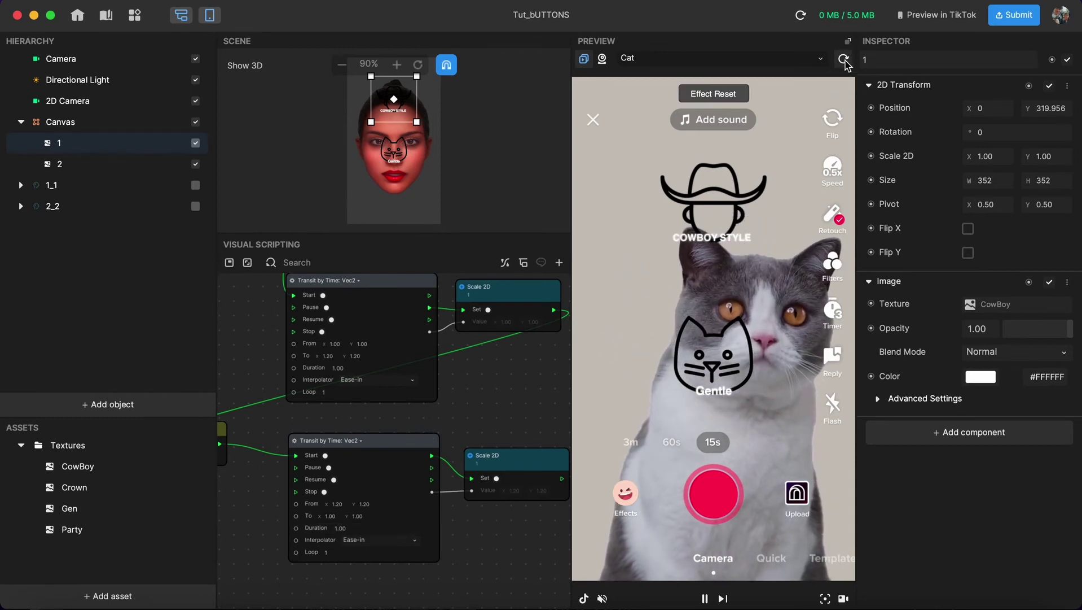
pyautogui.click(709, 211)
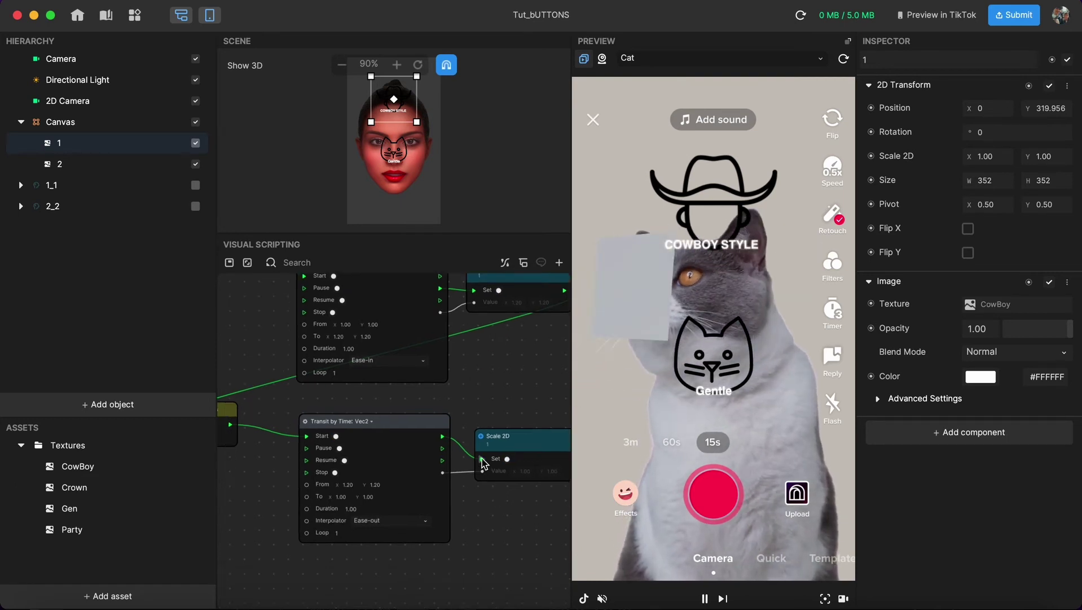
# Step: Drive the lower Scale 2D node's Set input from Stay Exec, set its Transit by Time Interpolator to Ease-out, and retest the cowboy button
pyautogui.moveTo(481, 458); pyautogui.dragTo(443, 448)
pyautogui.click(474, 516)
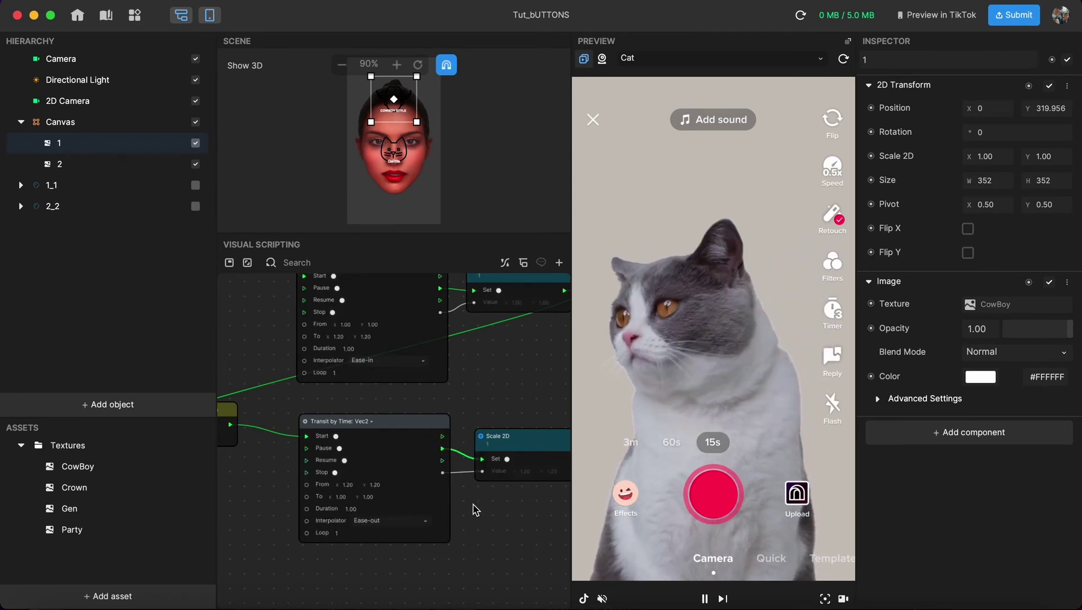
pyautogui.click(716, 208)
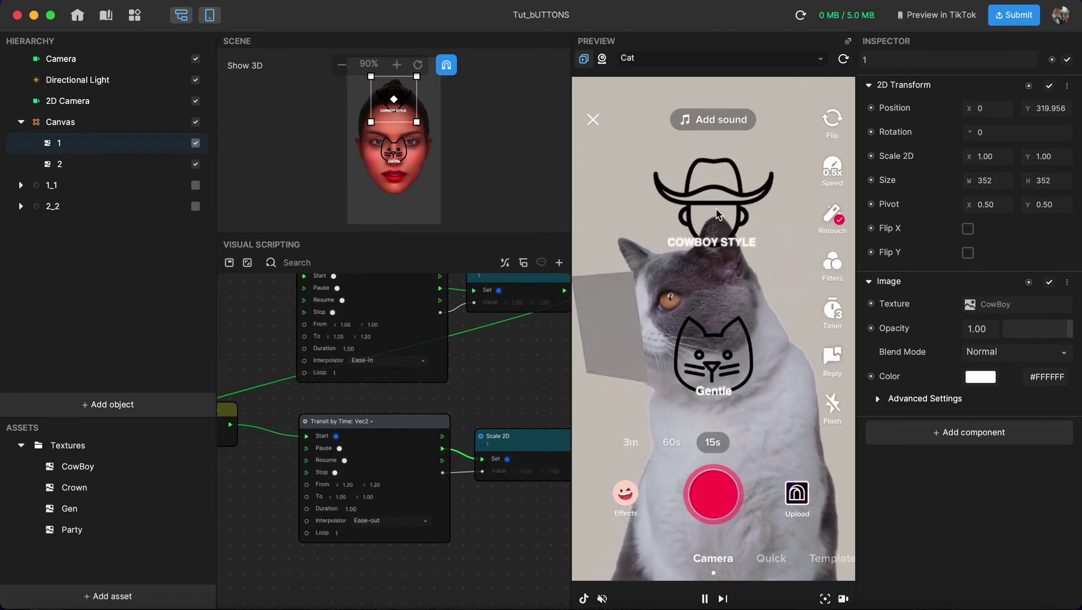
# Step: Set the Wait for Seconds node's Start value to 2.00 and restart the preview to test it
pyautogui.hscroll(-1, 384, 484)
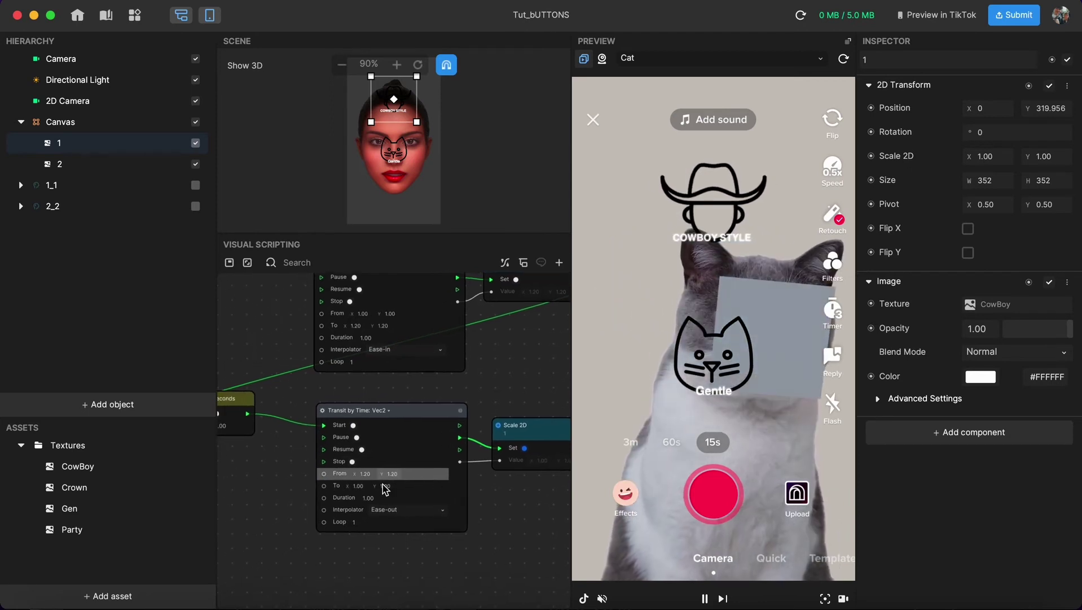
pyautogui.hscroll(-2, 384, 488)
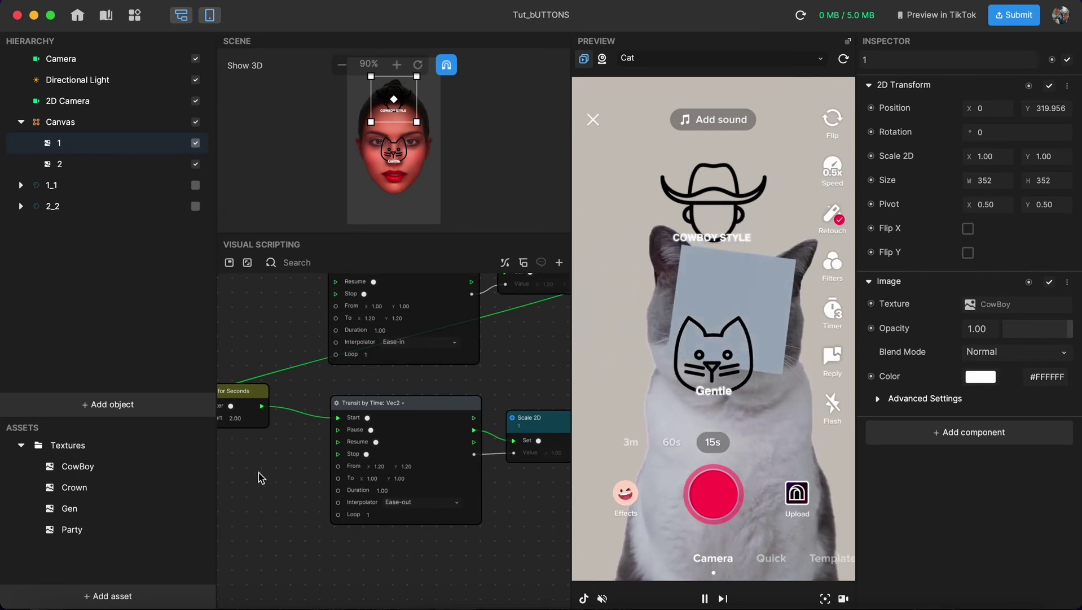
pyautogui.click(844, 59)
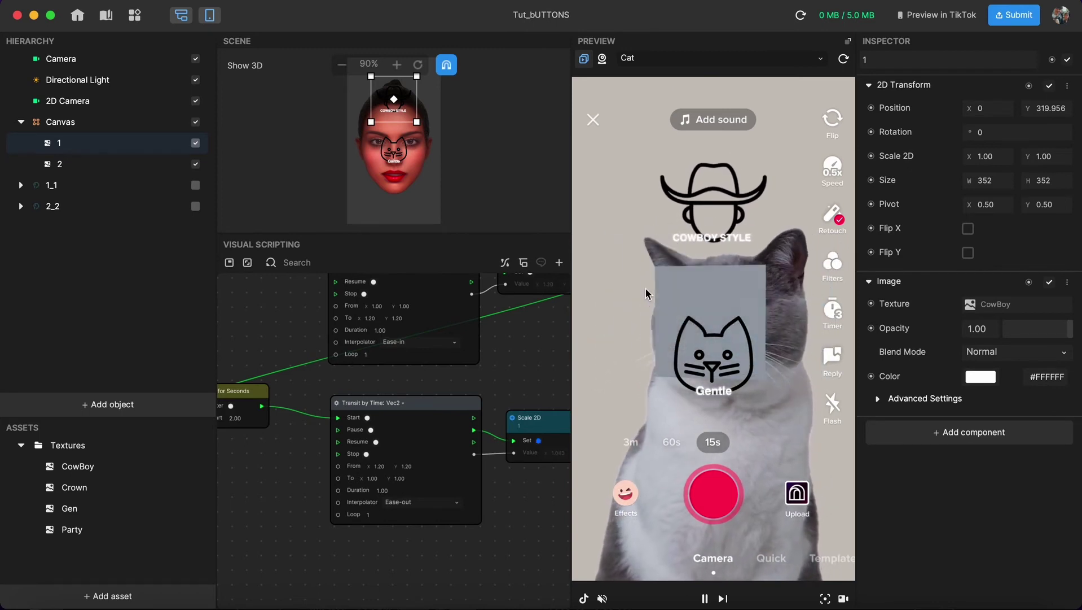
# Step: Duplicate the cowboy button's complete scaling node chain and place the copy in the empty area beside the original
pyautogui.scroll(-4, 506, 361)
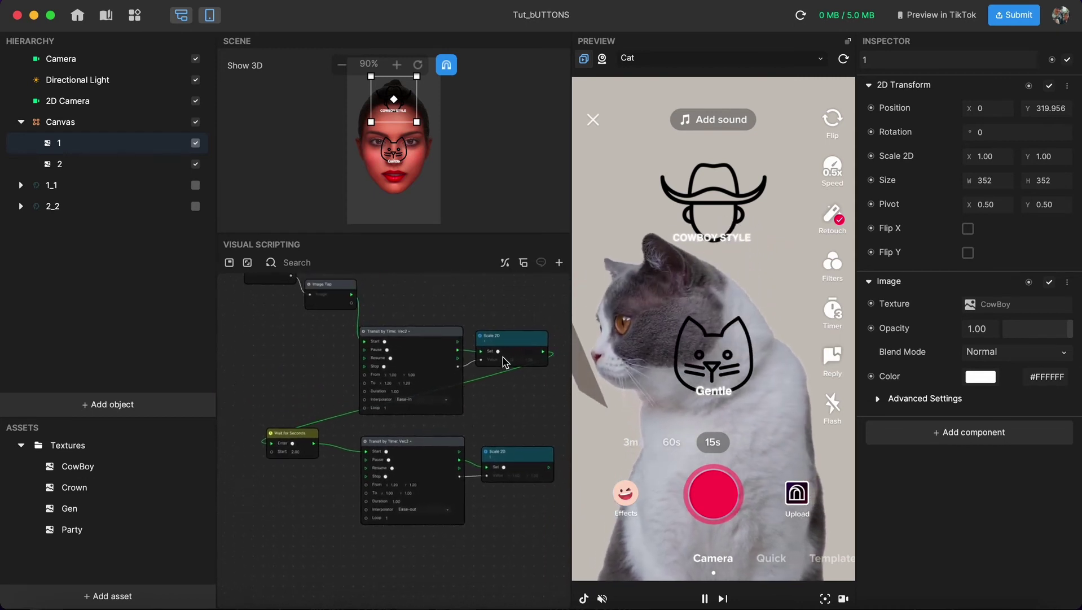
pyautogui.scroll(5, 505, 362)
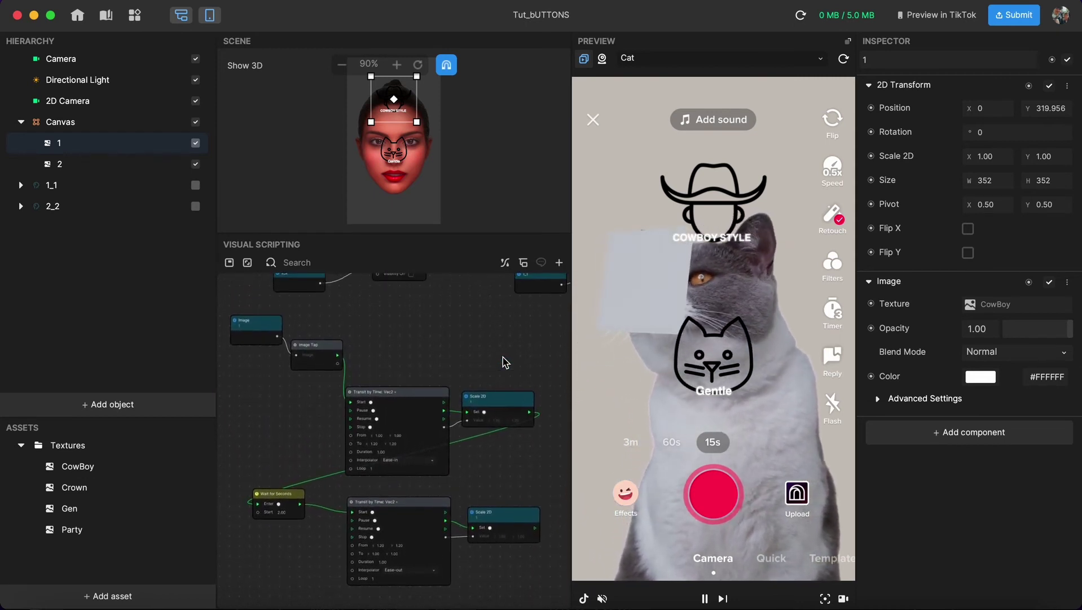
pyautogui.scroll(-2, 505, 360)
pyautogui.moveTo(494, 564); pyautogui.dragTo(248, 318)
pyautogui.press('super+c')
pyautogui.press('super+v')
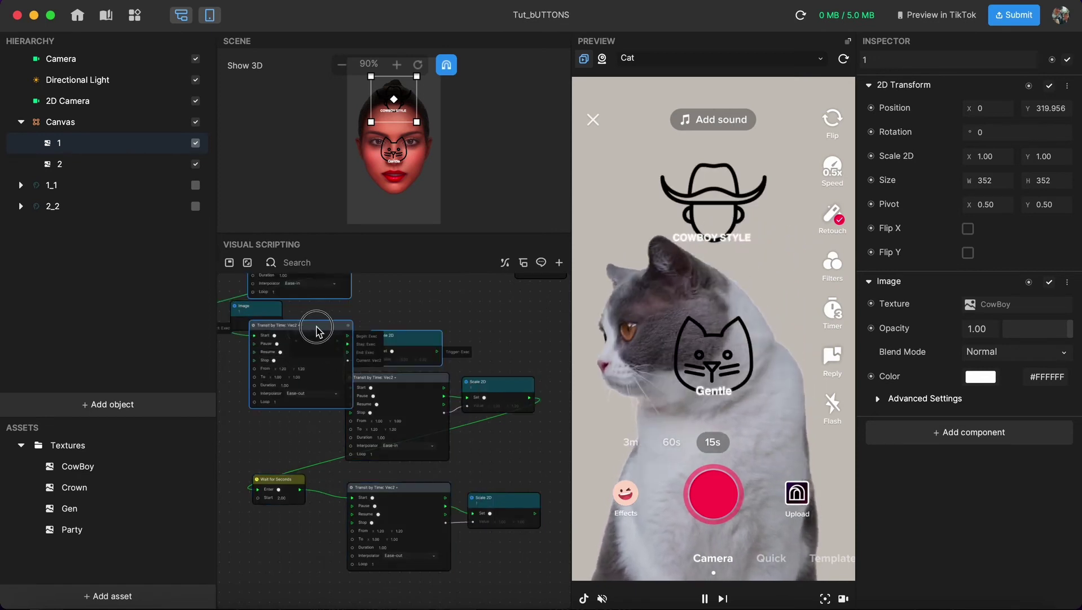
pyautogui.moveTo(314, 326); pyautogui.dragTo(647, 548)
pyautogui.hscroll(6, 511, 486)
pyautogui.moveTo(446, 433); pyautogui.dragTo(570, 425)
pyautogui.click(435, 423)
pyautogui.hscroll(2, 432, 421)
# Step: Replace the Image node in the pasted chain with one for canvas image 2 and connect it to the pasted Image Tap node
pyautogui.click(373, 341)
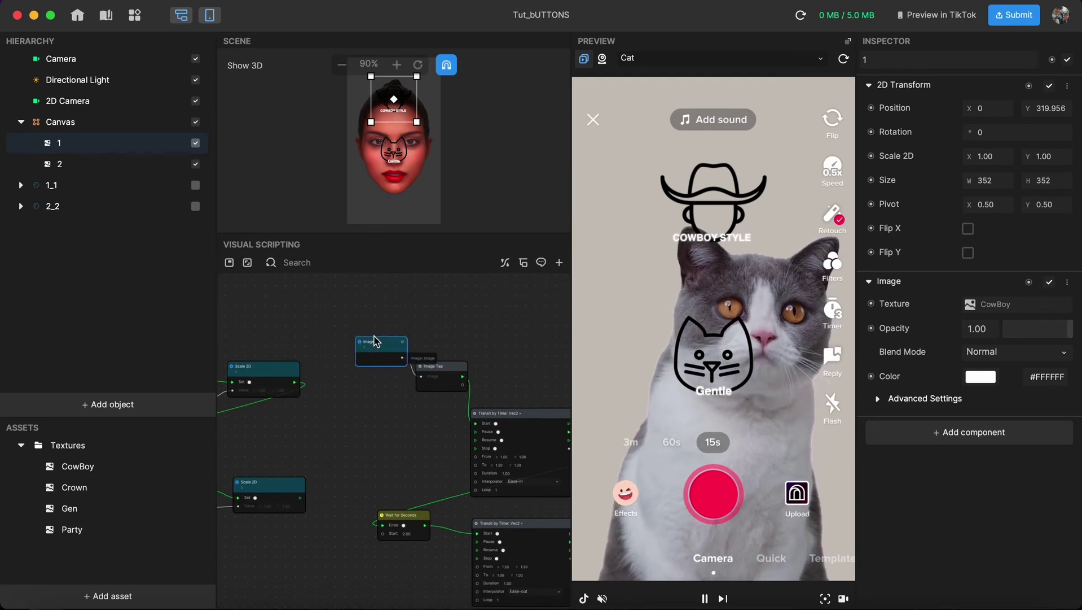
pyautogui.press('BackSpace')
pyautogui.click(60, 165)
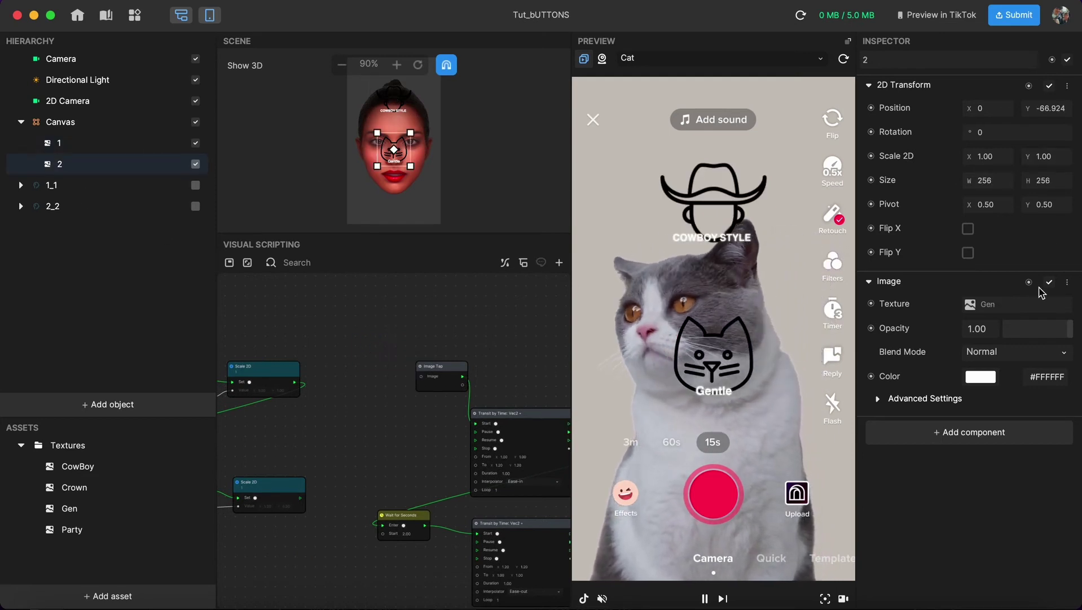
pyautogui.click(1014, 305)
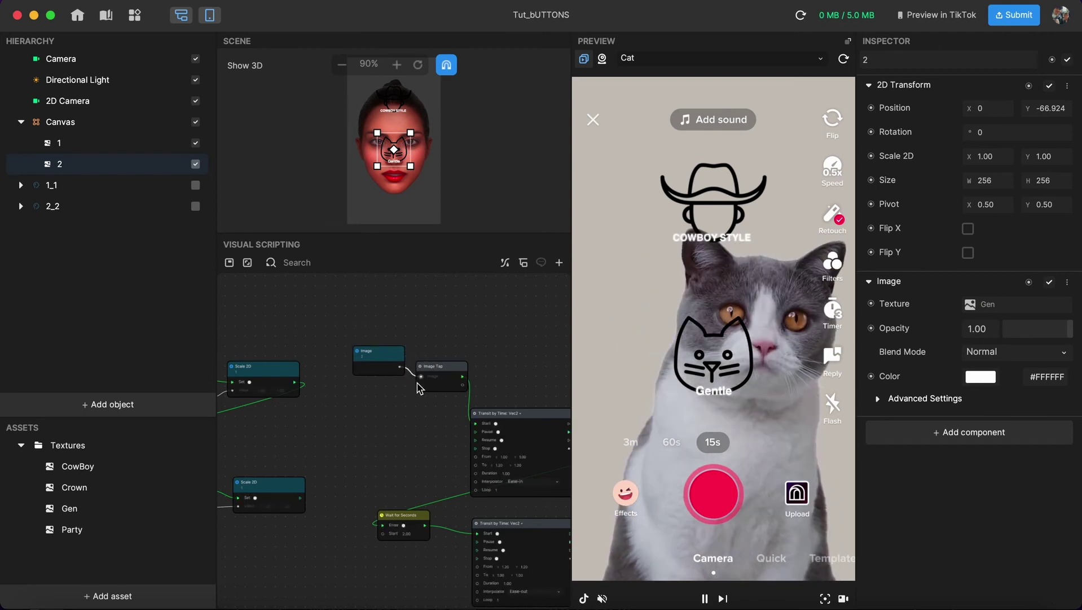
# Step: Delete the two Scale 2D nodes in the pasted chain and add a Set Scale 2D node for canvas image 2
pyautogui.hscroll(6, 417, 390)
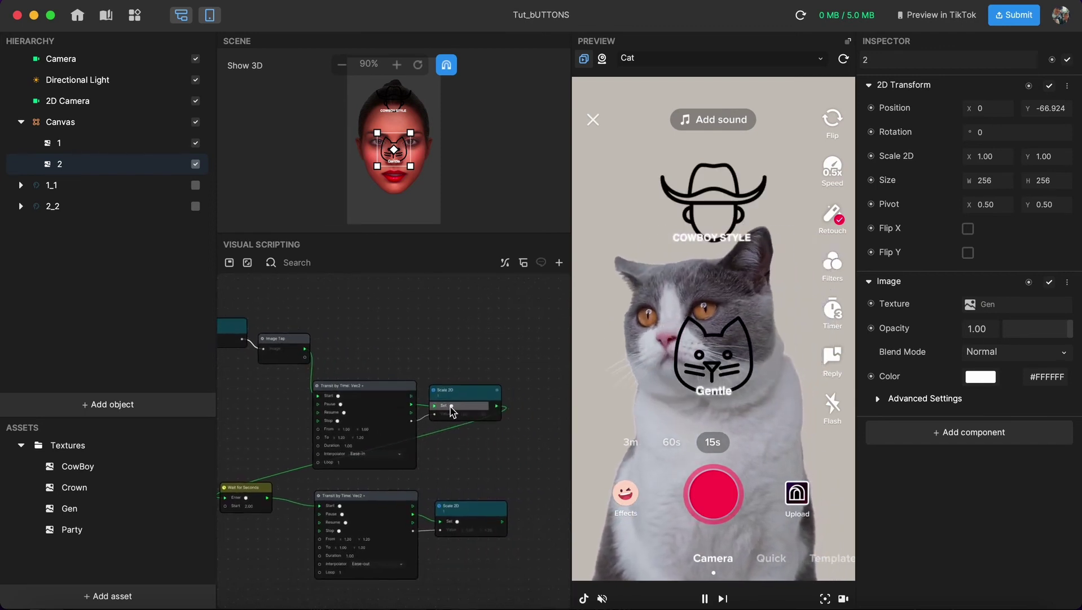
pyautogui.scroll(3, 452, 411)
pyautogui.scroll(4, 432, 393)
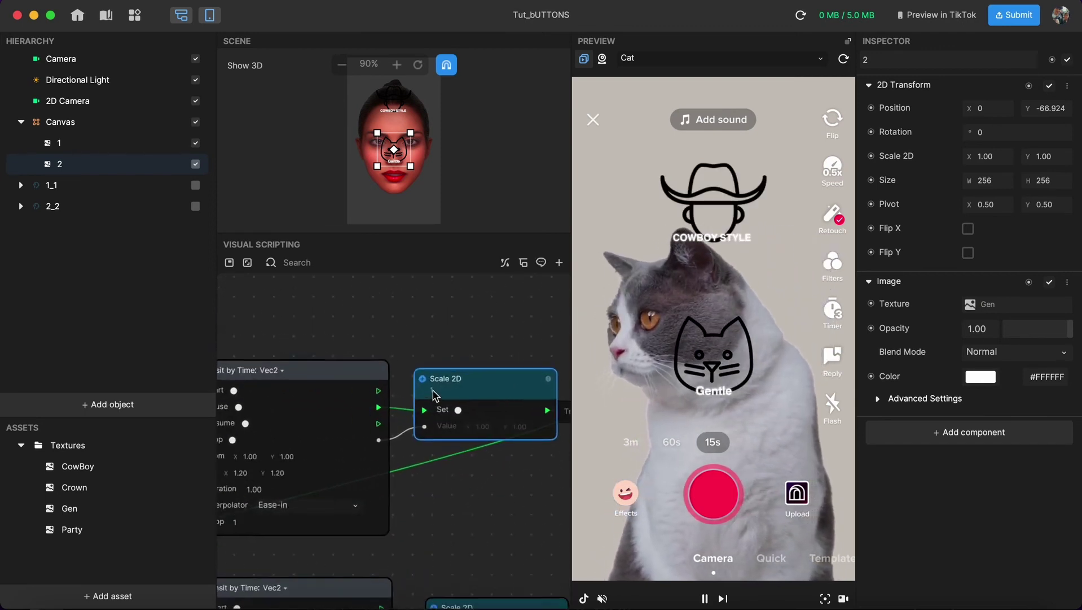
pyautogui.scroll(-8, 443, 395)
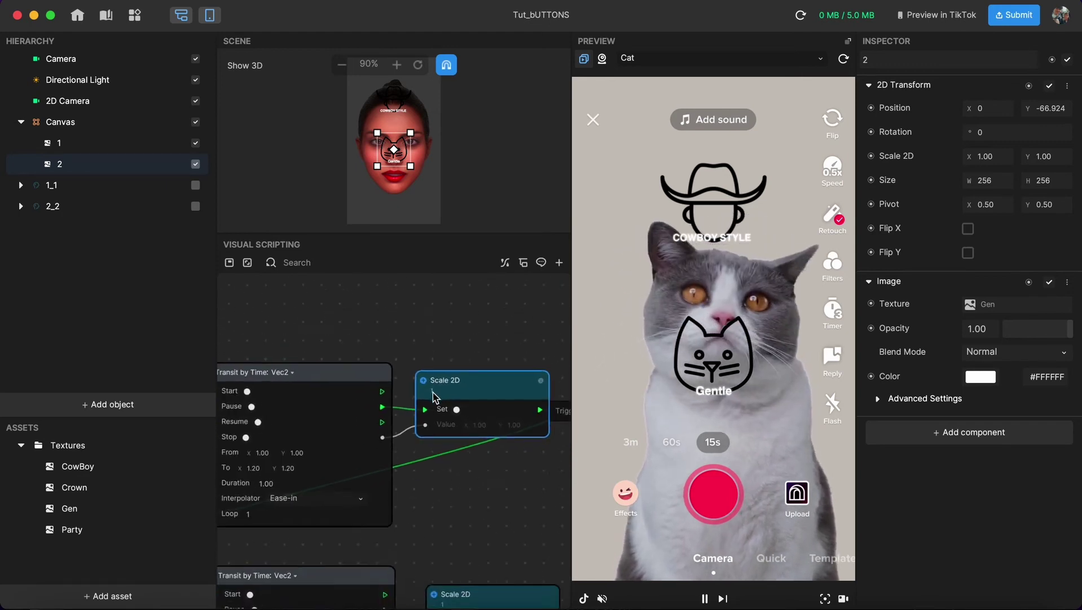
pyautogui.scroll(-2, 436, 397)
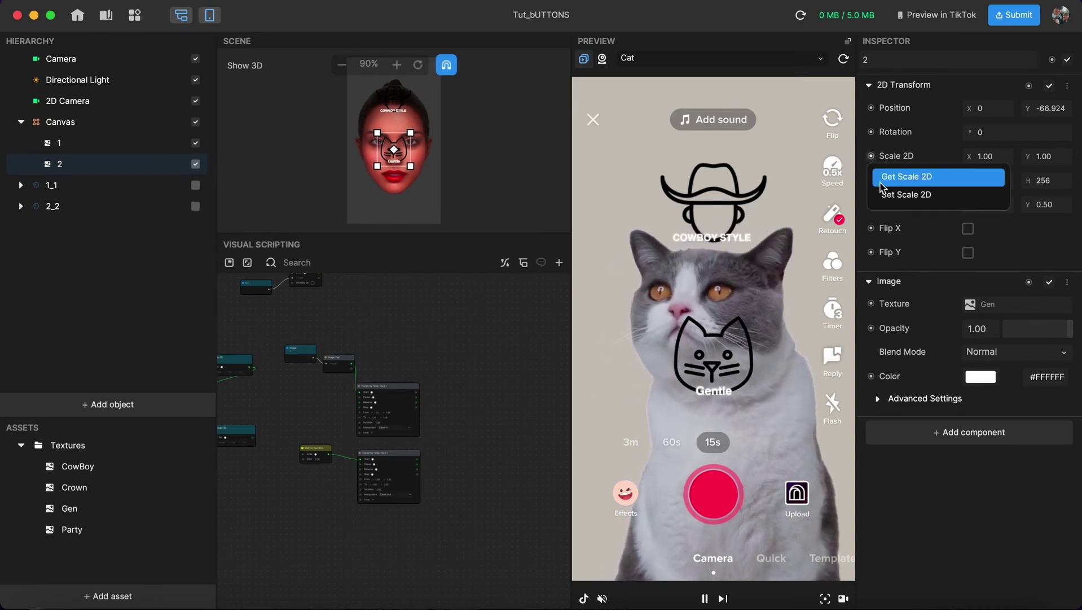
# Step: Place an image 2 Scale 2D node beside each pasted Transit by Time node, wiring Stay Exec to Set and Current Value to Value
pyautogui.scroll(5, 484, 432)
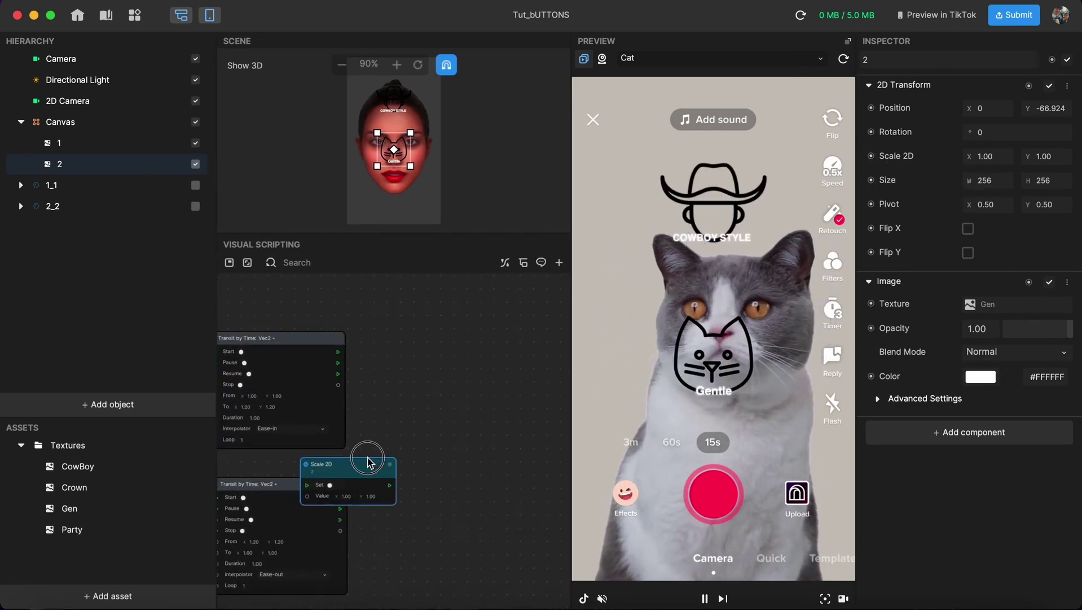
pyautogui.moveTo(342, 473); pyautogui.dragTo(381, 391)
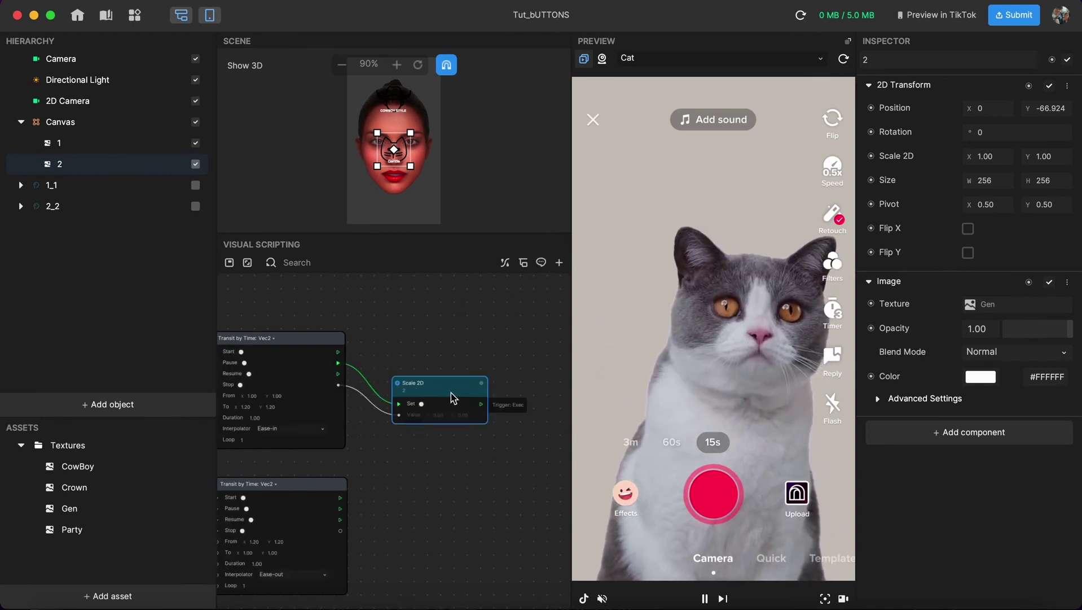
pyautogui.moveTo(497, 416); pyautogui.dragTo(474, 505)
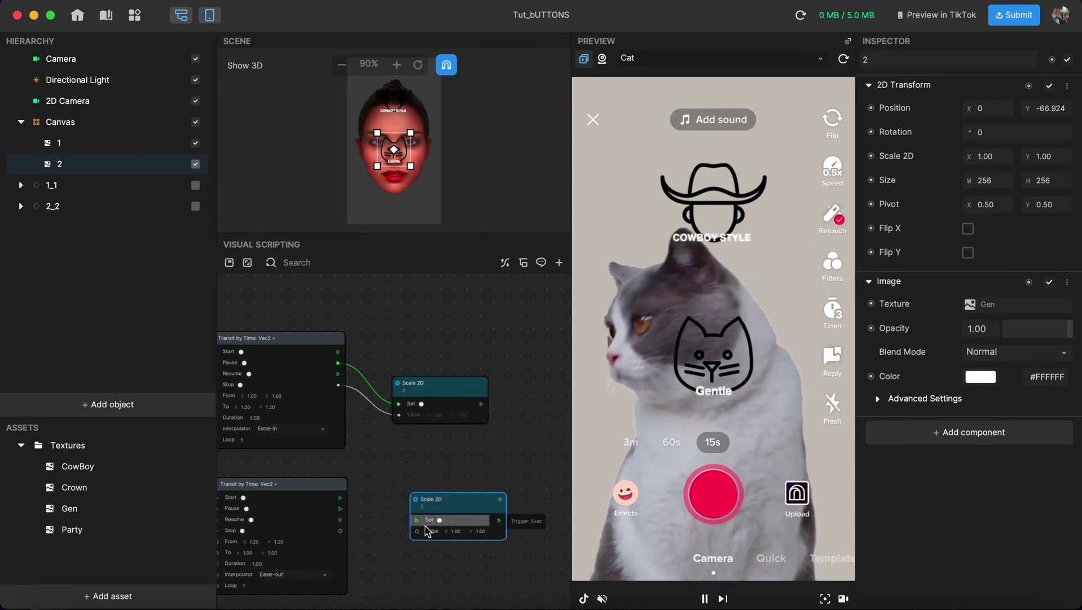
pyautogui.moveTo(417, 533); pyautogui.dragTo(341, 530)
# Step: Connect the upper image 2 Scale 2D node's output to the Enter input of the pasted Wait for Seconds node
pyautogui.hscroll(-5, 387, 558)
pyautogui.scroll(-1, 387, 558)
pyautogui.scroll(-3, 388, 557)
pyautogui.hscroll(2, 297, 480)
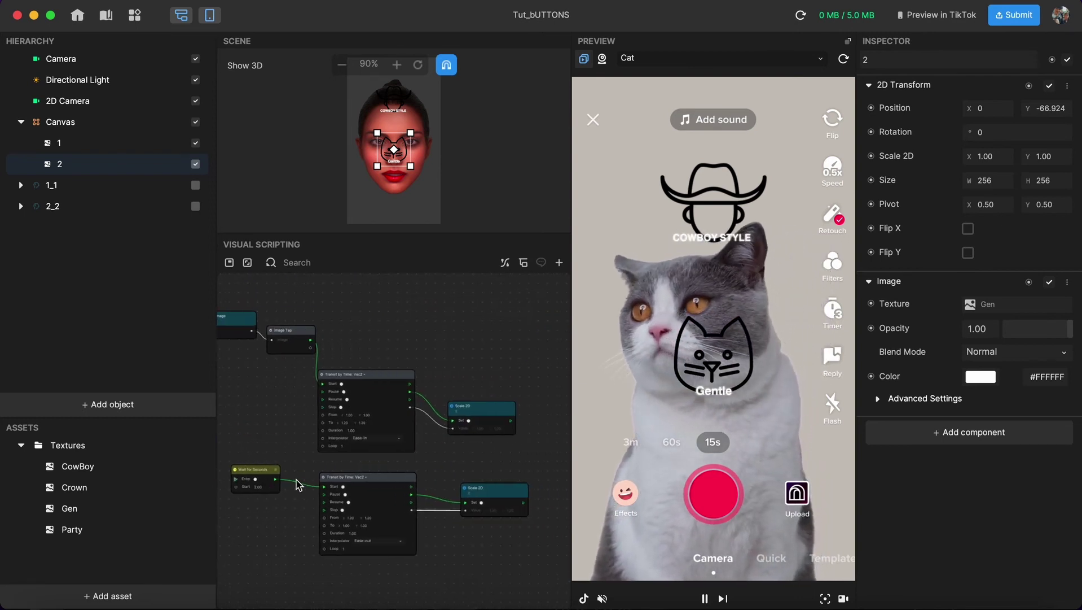
pyautogui.moveTo(231, 479); pyautogui.dragTo(512, 425)
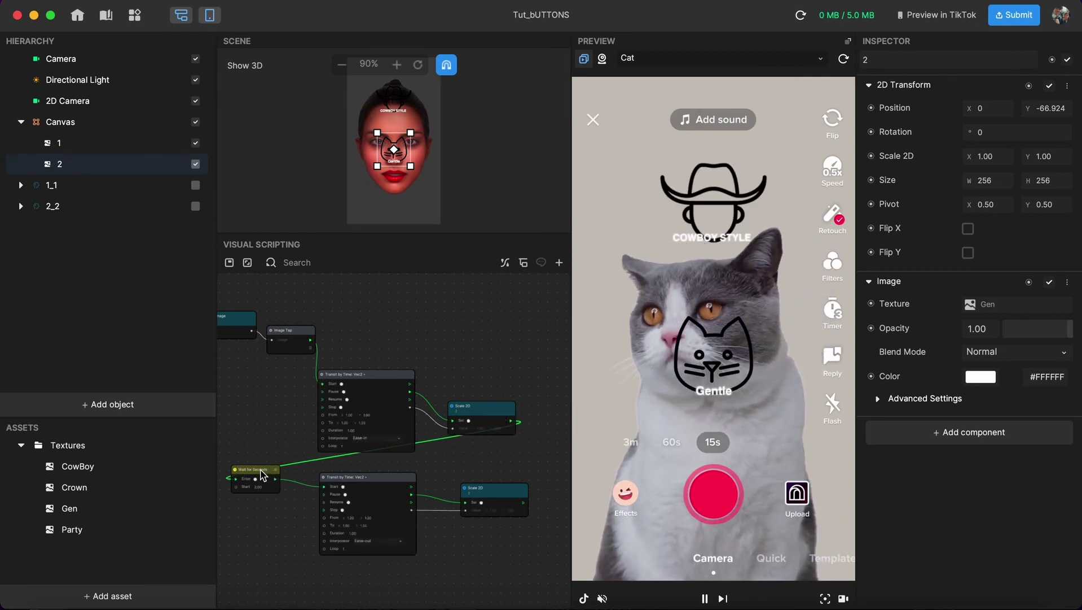
# Step: Restart the preview and tap the cowboy button to test its scaling with both chains in place
pyautogui.click(843, 59)
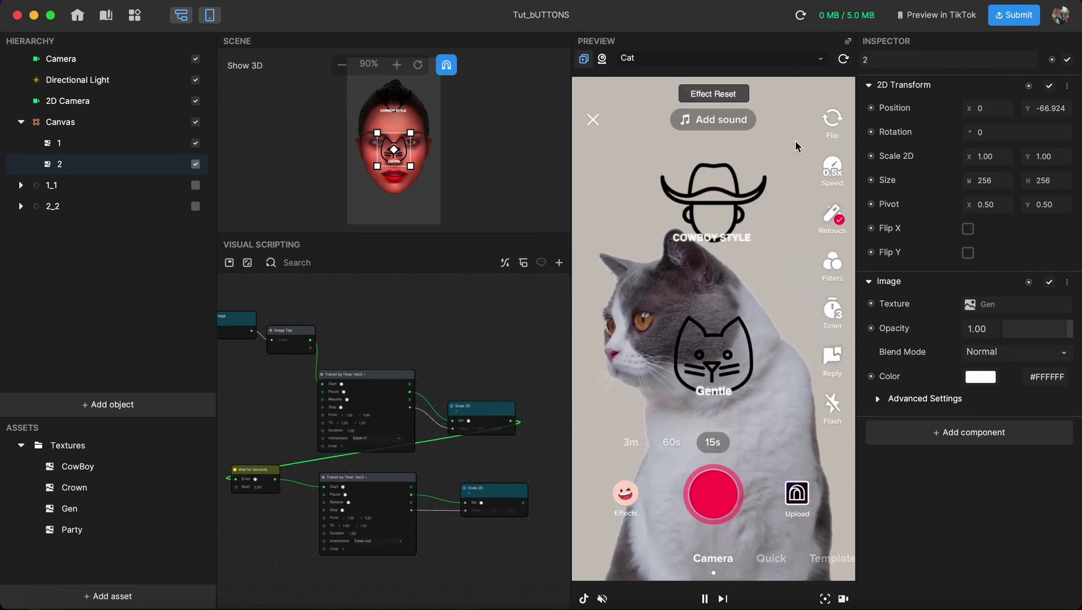
pyautogui.click(715, 200)
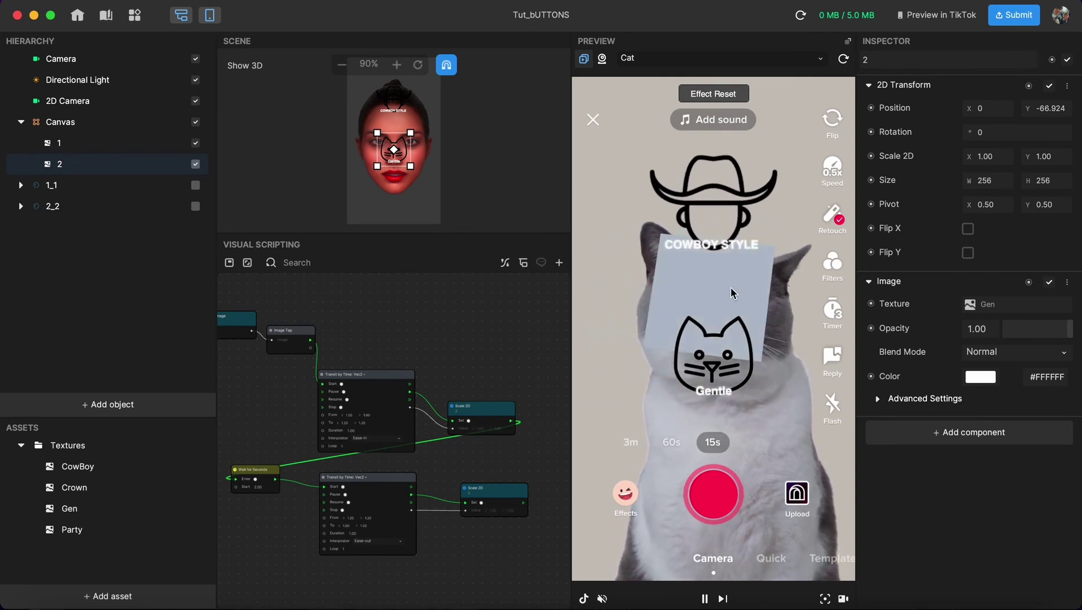
# Step: Tap the Gentle cat button in the preview to test its scaling
pyautogui.click(715, 346)
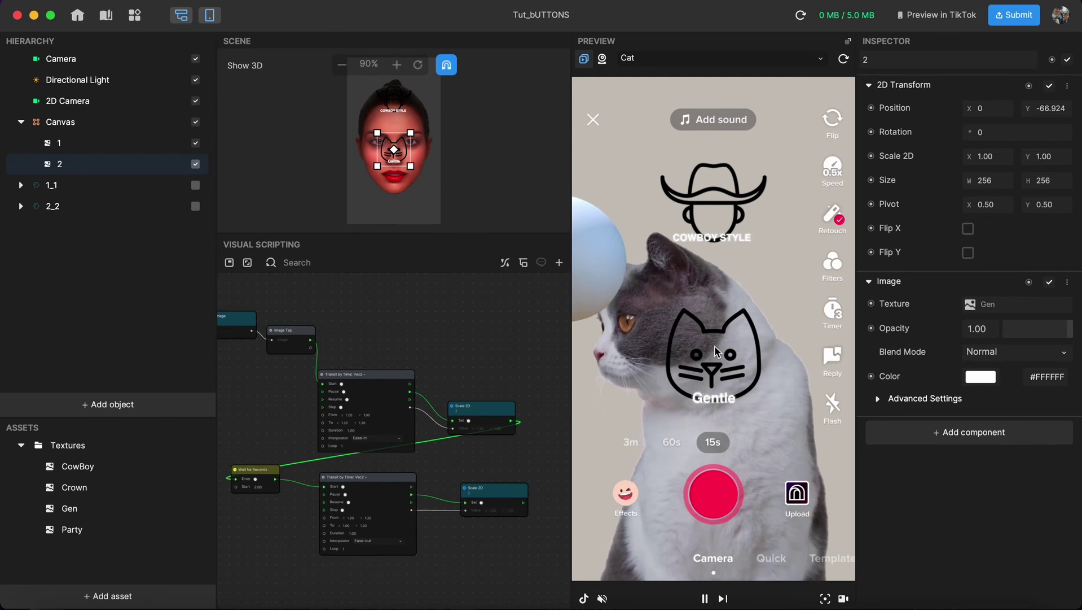
pyautogui.scroll(-5, 351, 416)
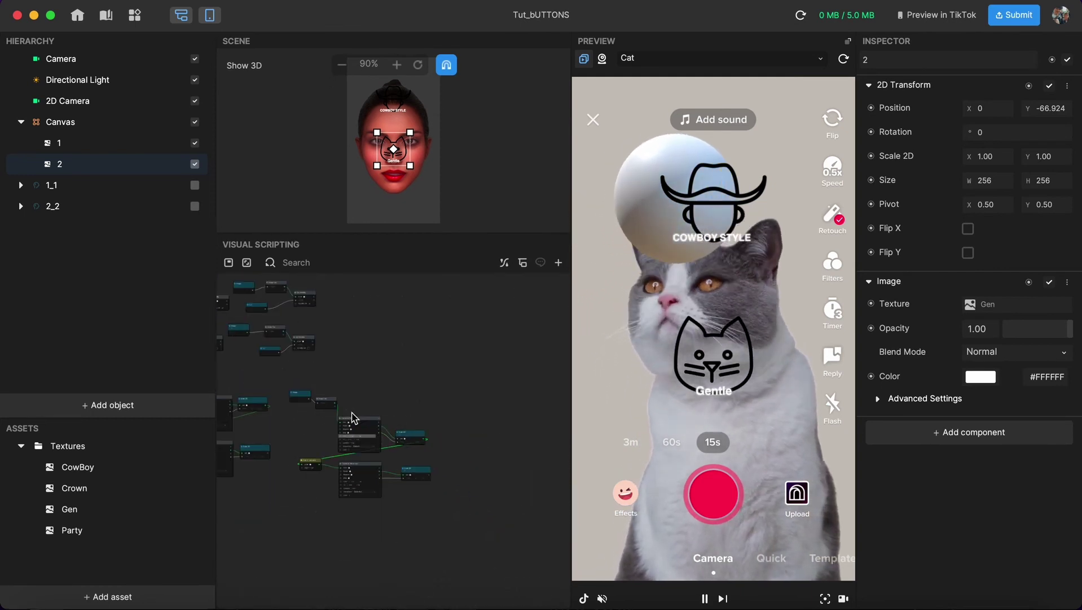
pyautogui.hscroll(-4, 351, 416)
pyautogui.hscroll(1, 352, 416)
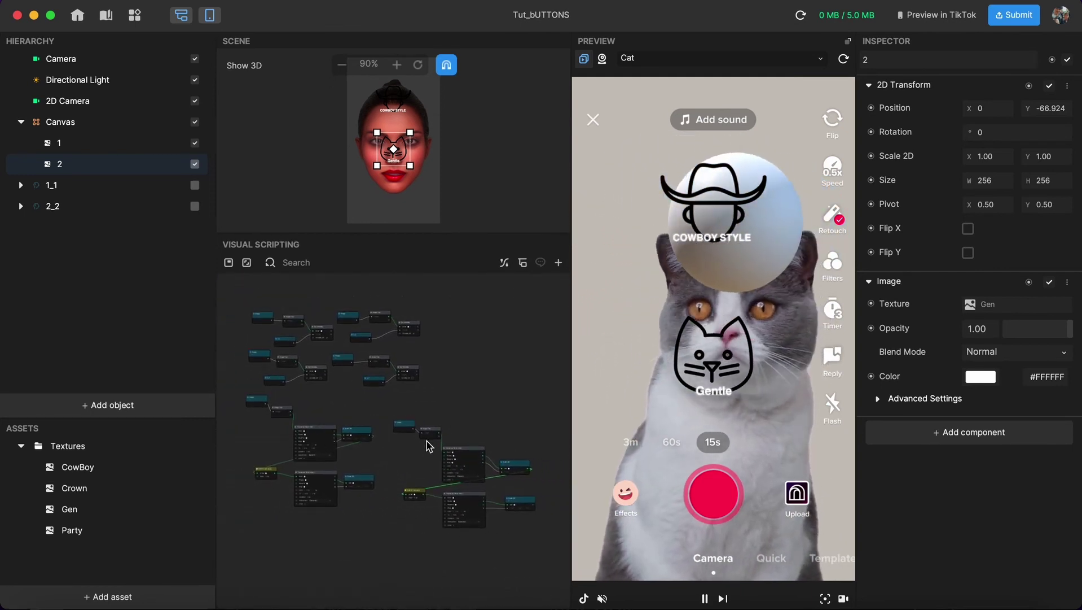
# Step: Spread the node groups apart in the graph, separating the second pair of toggle chains and the scaling chains from the rest
pyautogui.moveTo(507, 554); pyautogui.dragTo(231, 449)
pyautogui.moveTo(410, 372); pyautogui.dragTo(349, 314)
pyautogui.moveTo(350, 315); pyautogui.dragTo(420, 343)
pyautogui.click(337, 392)
pyautogui.moveTo(333, 564); pyautogui.dragTo(251, 297)
pyautogui.click(354, 391)
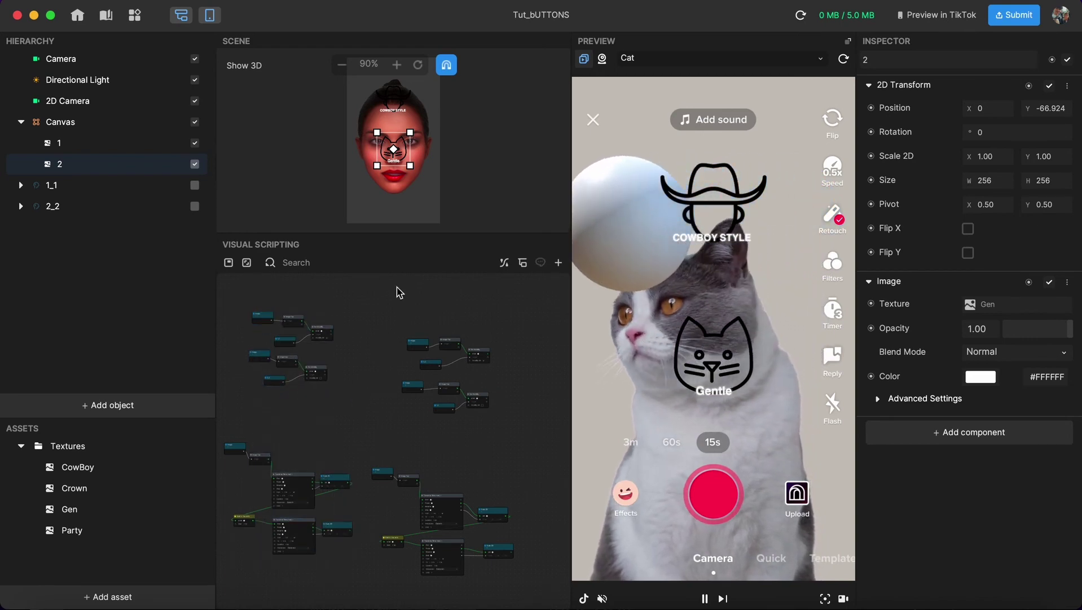
pyautogui.moveTo(394, 309); pyautogui.dragTo(515, 599)
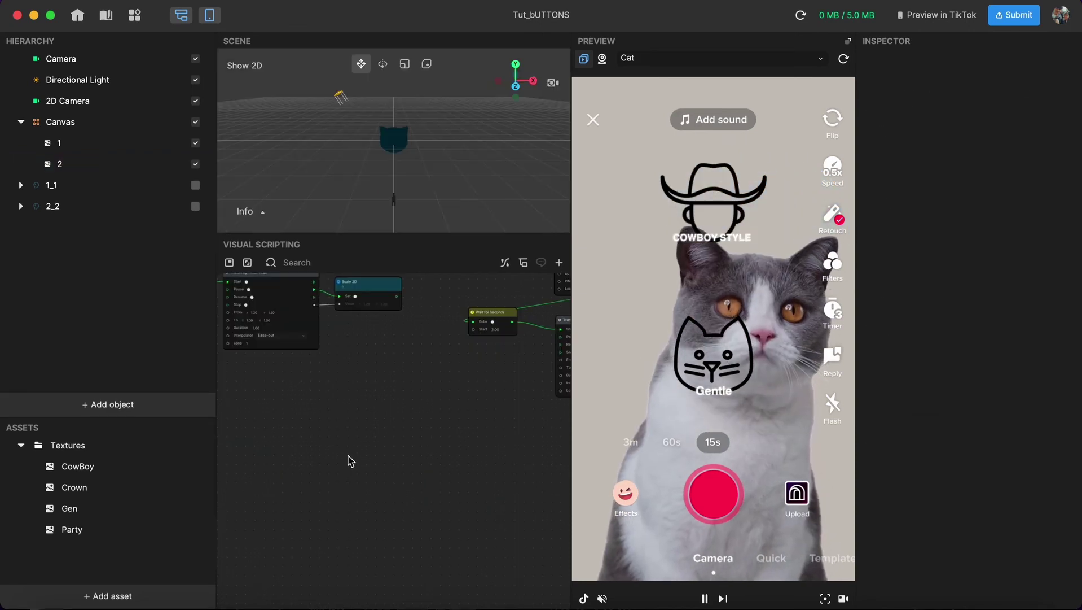
pyautogui.rightClick(344, 436)
pyautogui.click(360, 449)
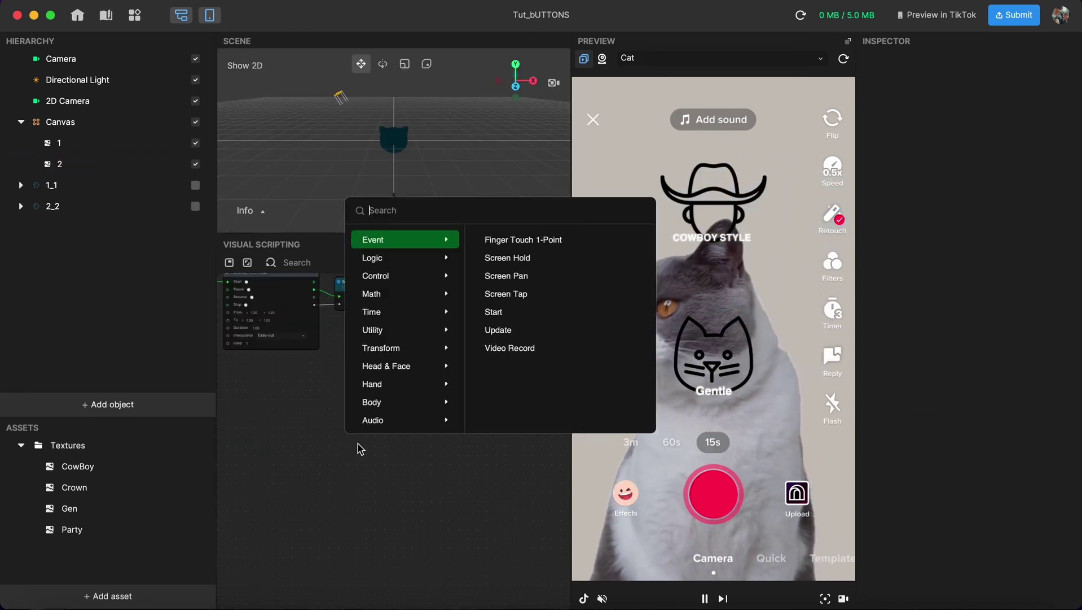
pyautogui.click(360, 449)
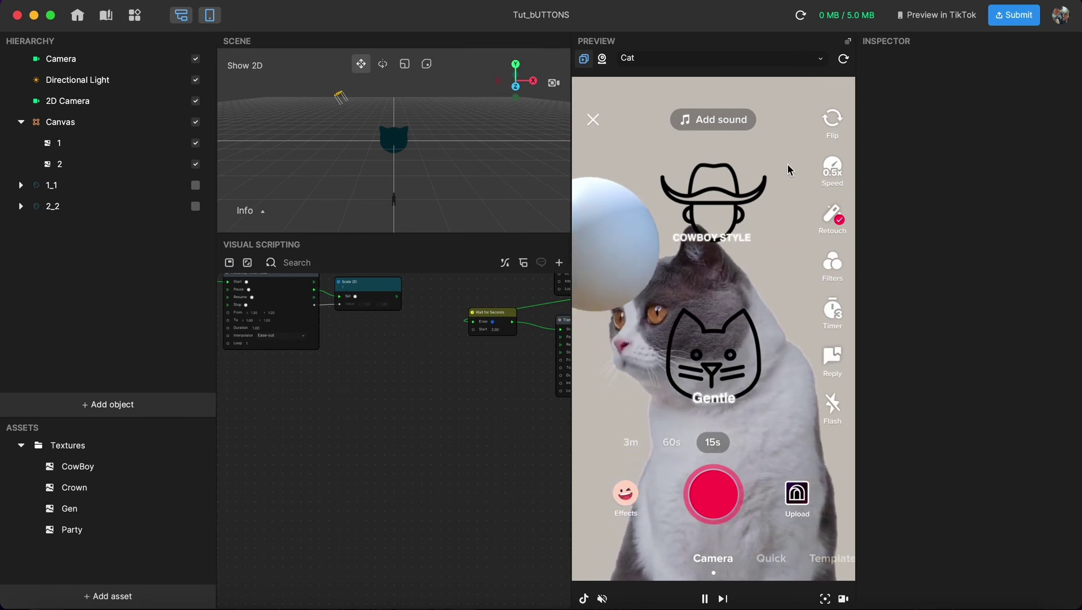
# Step: Restart the preview and add a Video Record event node in the empty area below the scaling chains
pyautogui.click(844, 58)
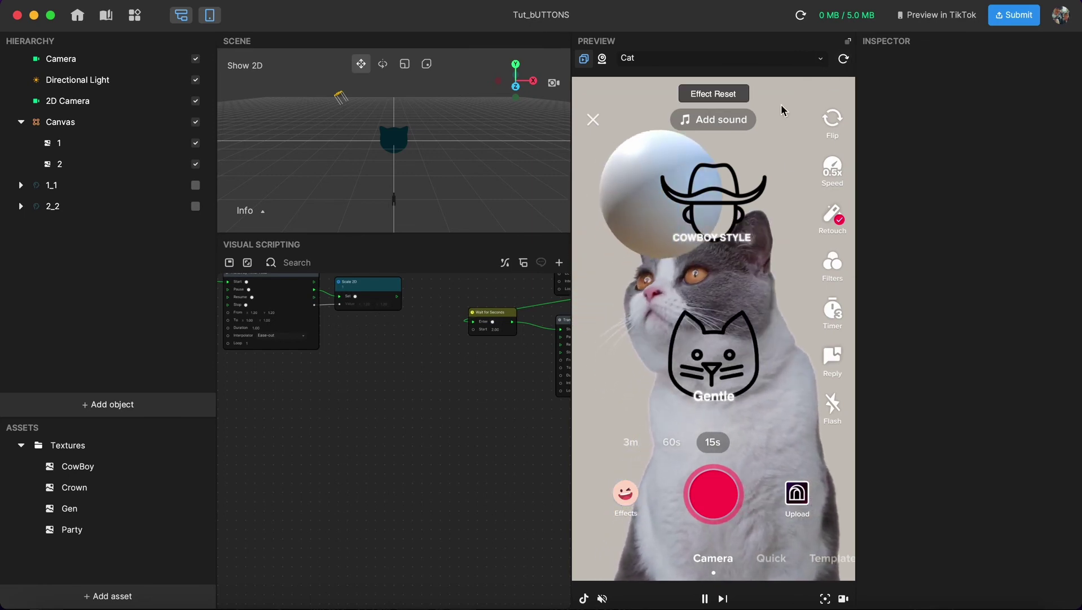
pyautogui.rightClick(409, 414)
pyautogui.click(417, 419)
pyautogui.write('vide')
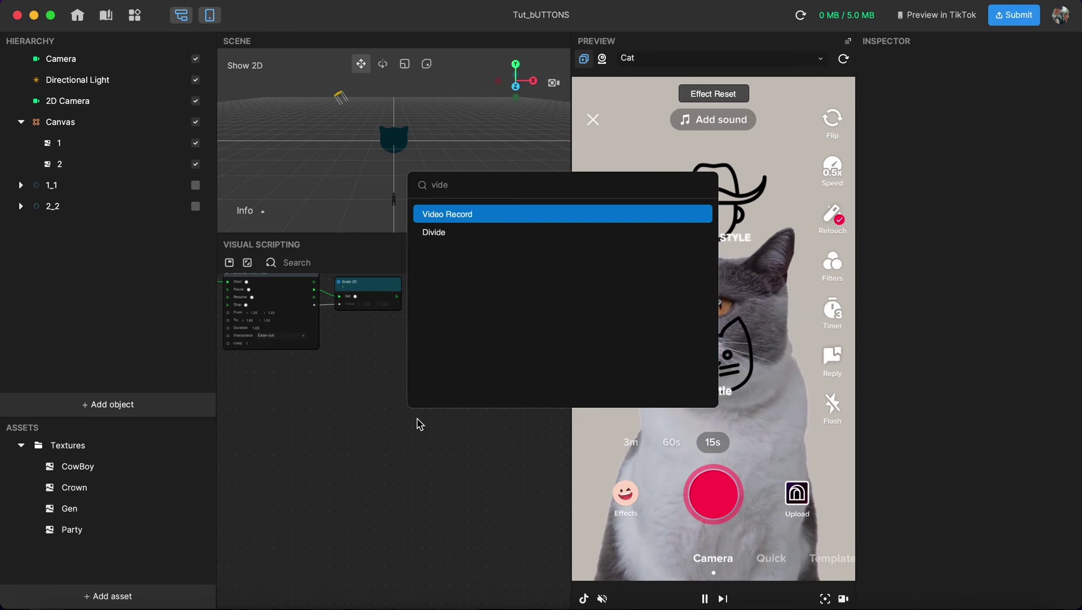
pyautogui.press('Return')
pyautogui.moveTo(409, 412); pyautogui.dragTo(330, 409)
pyautogui.scroll(2, 330, 409)
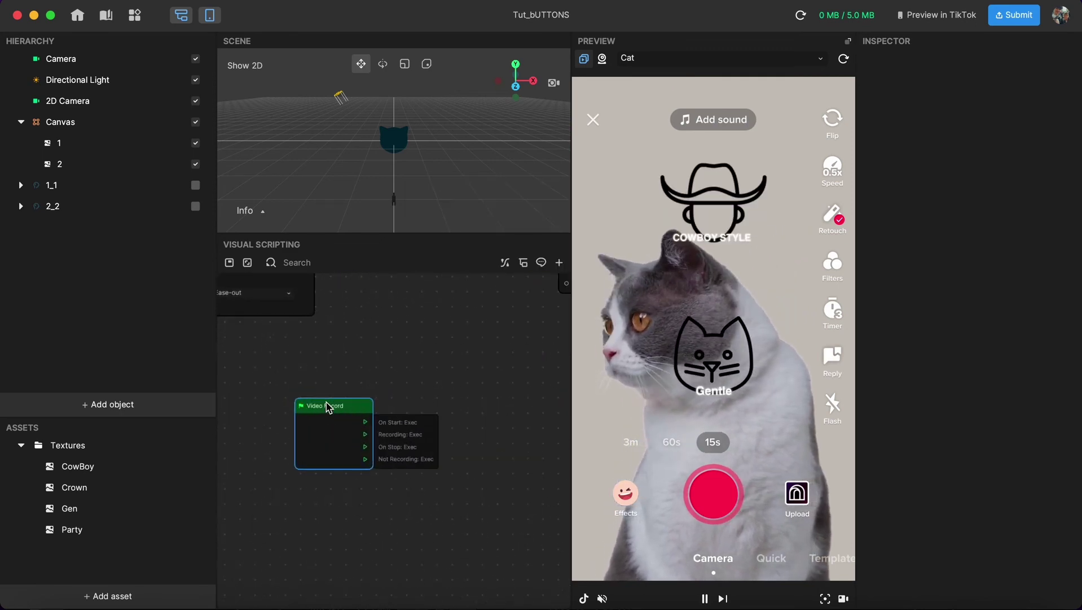
# Step: Paste two copies of the Video Record node and arrange all three in a vertical column
pyautogui.scroll(-2, 326, 404)
pyautogui.press('super+v')
pyautogui.press('super+v')
pyautogui.click(346, 507)
pyautogui.moveTo(346, 506); pyautogui.dragTo(343, 531)
pyautogui.moveTo(341, 379); pyautogui.dragTo(340, 312)
pyautogui.moveTo(386, 403); pyautogui.dragTo(341, 407)
pyautogui.moveTo(338, 532); pyautogui.dragTo(357, 492)
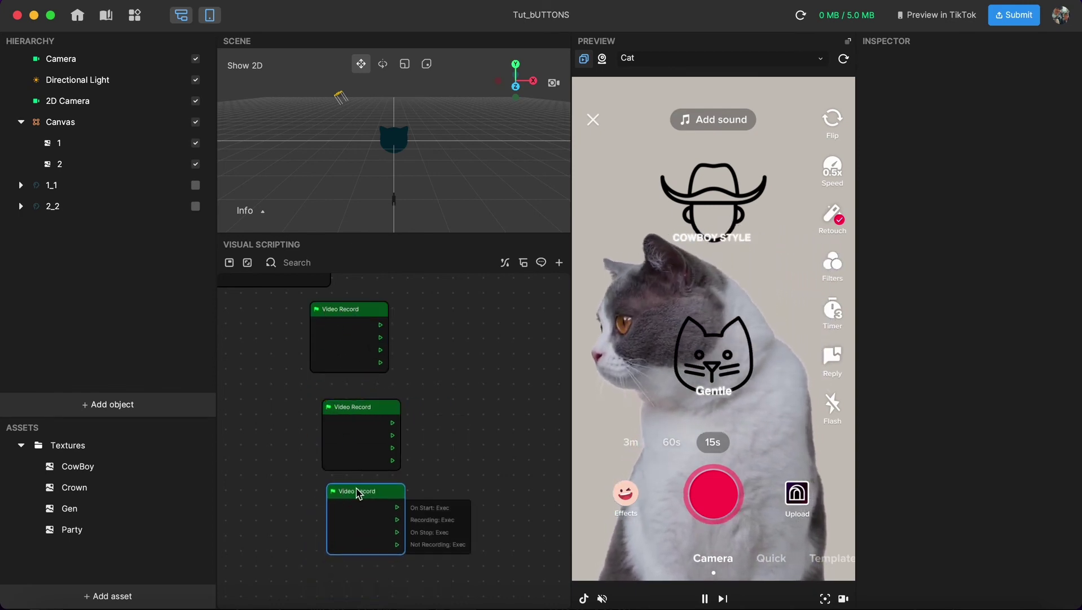
pyautogui.moveTo(367, 580); pyautogui.dragTo(349, 390)
pyautogui.click(452, 403)
pyautogui.hscroll(2, 468, 406)
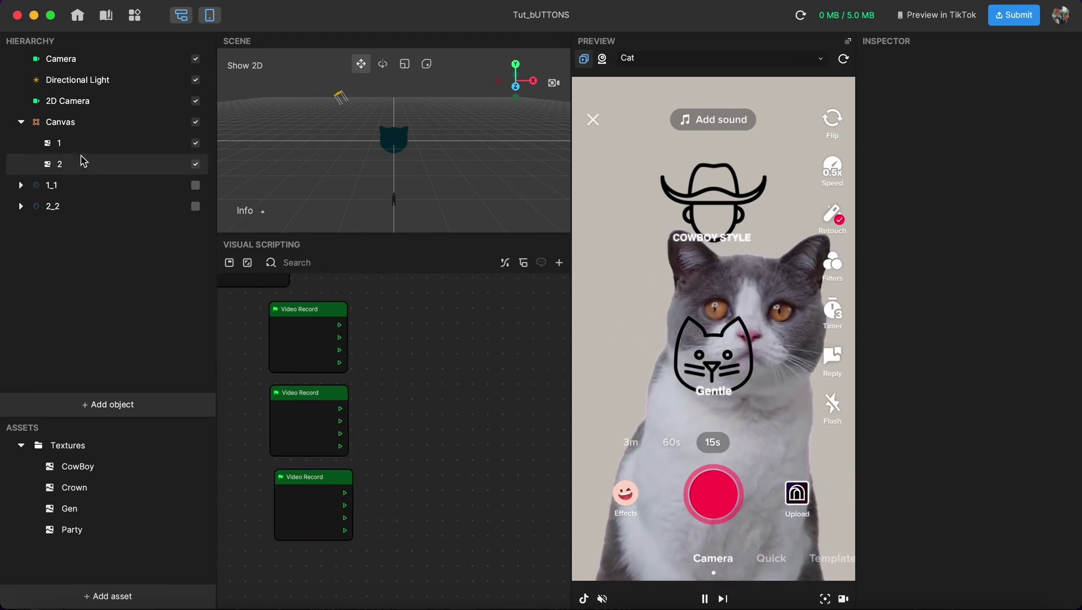
# Step: Add a Get node for canvas image 1, duplicate it twice, and place one copy beside each Video Record node
pyautogui.click(65, 145)
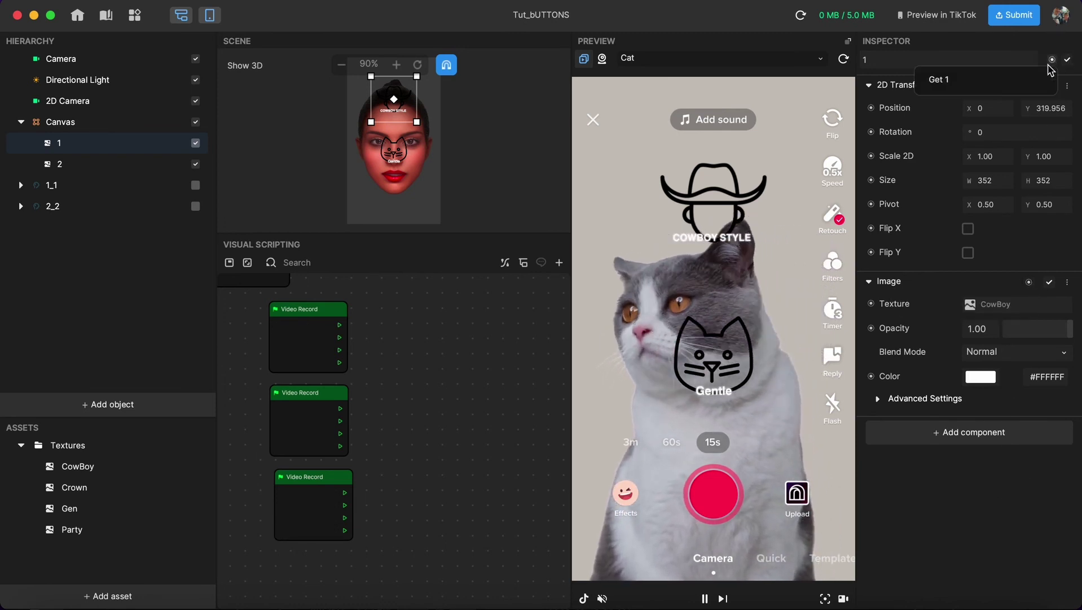
pyautogui.click(1019, 79)
pyautogui.moveTo(434, 450); pyautogui.dragTo(404, 510)
pyautogui.press('super+c')
pyautogui.press('super+v')
pyautogui.press('super+v')
pyautogui.moveTo(437, 395); pyautogui.dragTo(411, 443)
pyautogui.moveTo(407, 381); pyautogui.dragTo(409, 337)
pyautogui.moveTo(407, 433); pyautogui.dragTo(404, 410)
pyautogui.hscroll(2, 404, 409)
pyautogui.click(476, 476)
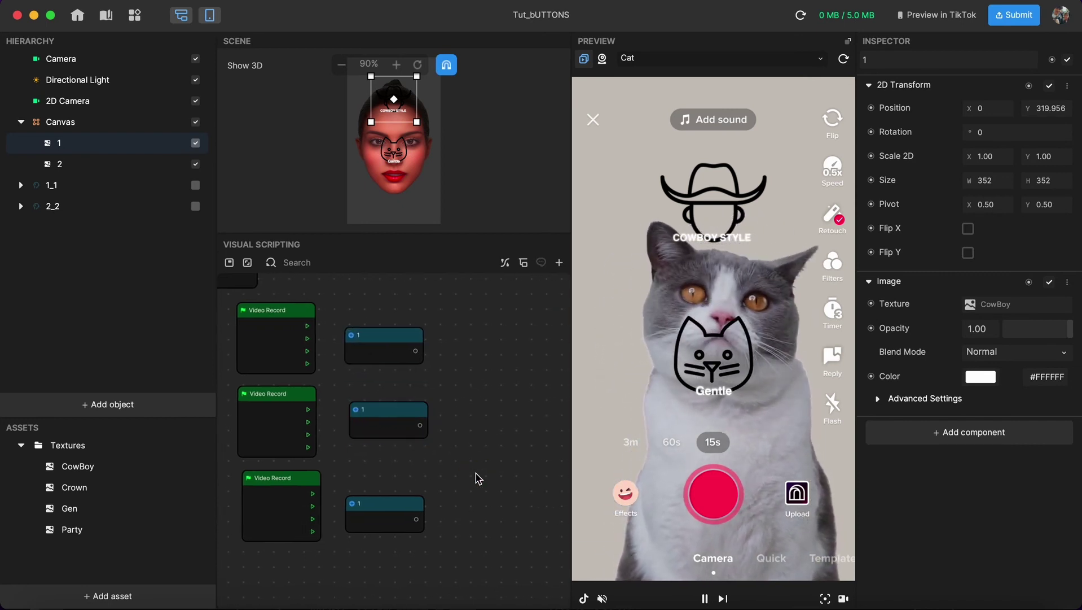
# Step: Add three Set Visibility nodes and place one beside each image 1 node
pyautogui.rightClick(478, 478)
pyautogui.click(500, 489)
pyautogui.write('set')
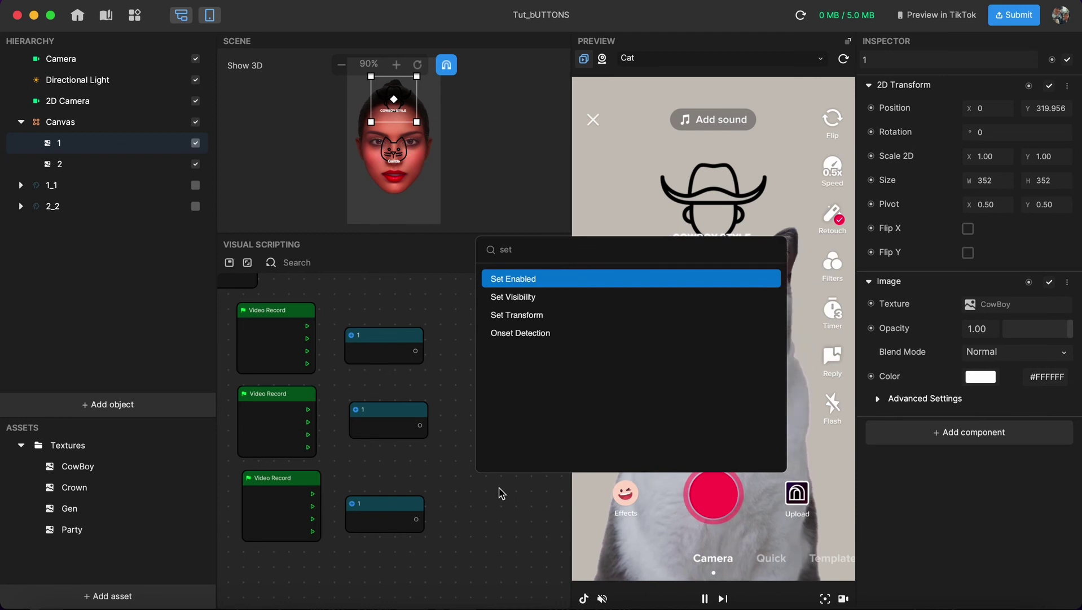
pyautogui.press('Down')
pyautogui.press('Return')
pyautogui.moveTo(514, 479); pyautogui.dragTo(491, 500)
pyautogui.moveTo(526, 342); pyautogui.dragTo(494, 423)
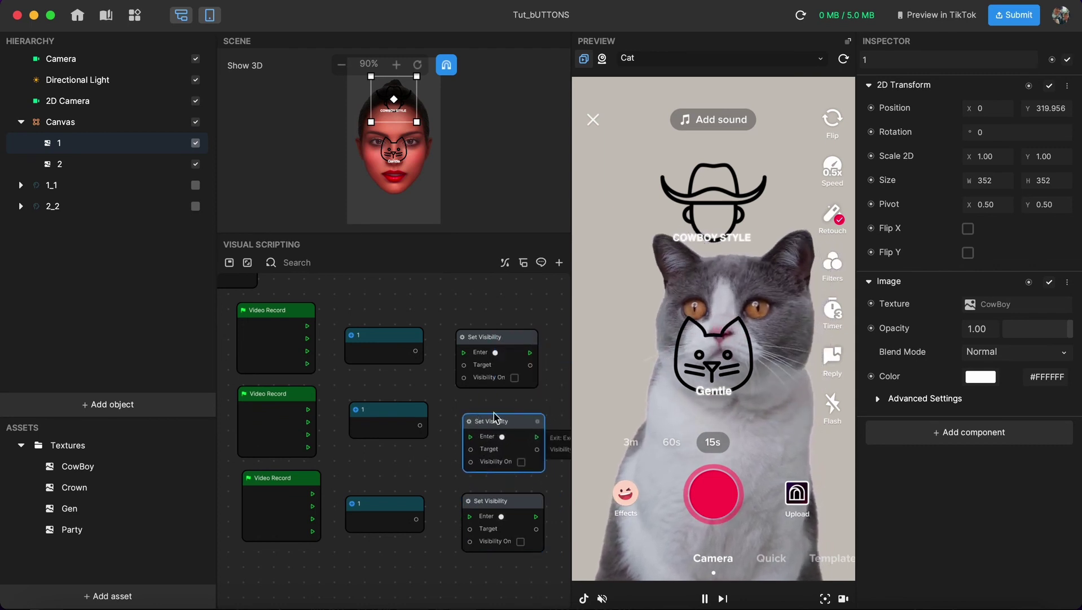
# Step: Connect each image 1 node's output to the Target input of its neighbouring Set Visibility node
pyautogui.scroll(-1, 483, 330)
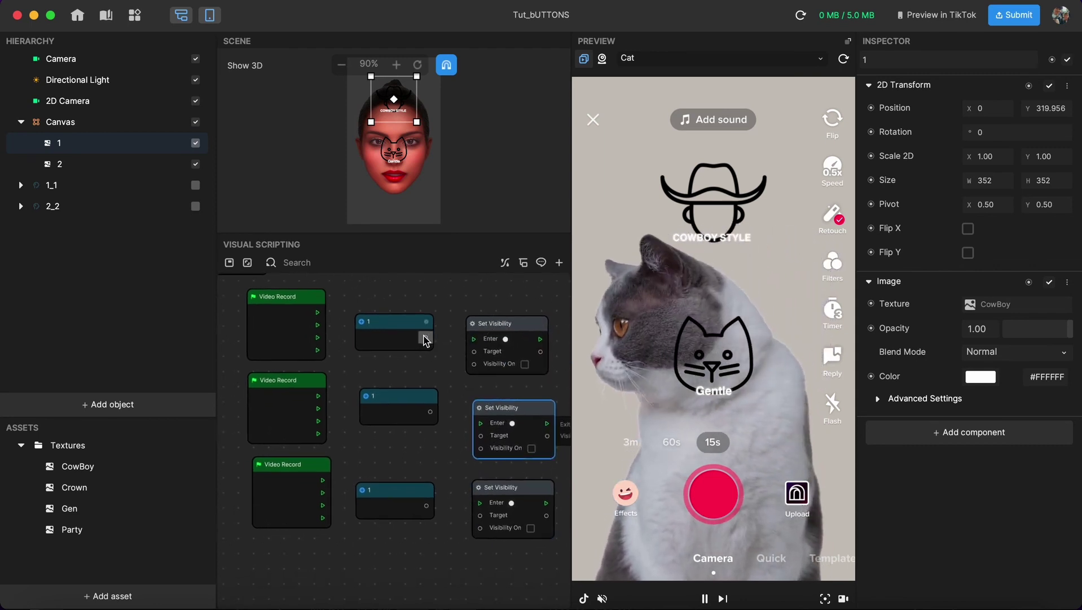
pyautogui.moveTo(425, 339); pyautogui.dragTo(474, 352)
pyautogui.moveTo(431, 411); pyautogui.dragTo(481, 435)
pyautogui.moveTo(430, 511); pyautogui.dragTo(482, 517)
# Step: Wire On Start, Recording and On Stop from successive Video Record nodes to the Set Visibility Enter inputs, enabling Visibility On for On Stop
pyautogui.click(252, 303)
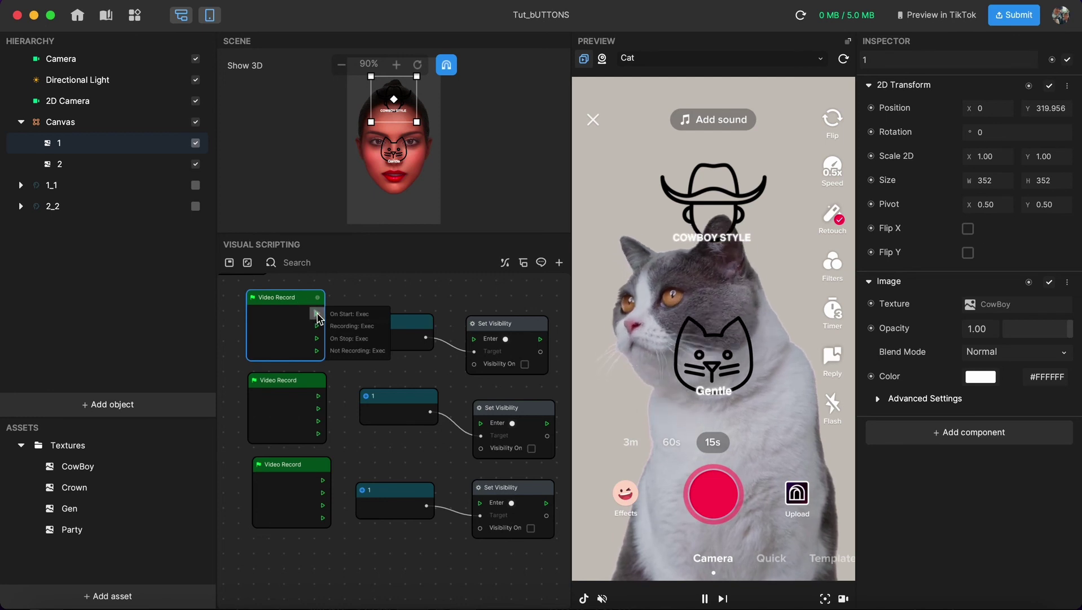
pyautogui.moveTo(318, 318); pyautogui.dragTo(351, 317)
pyautogui.moveTo(474, 339); pyautogui.dragTo(478, 343)
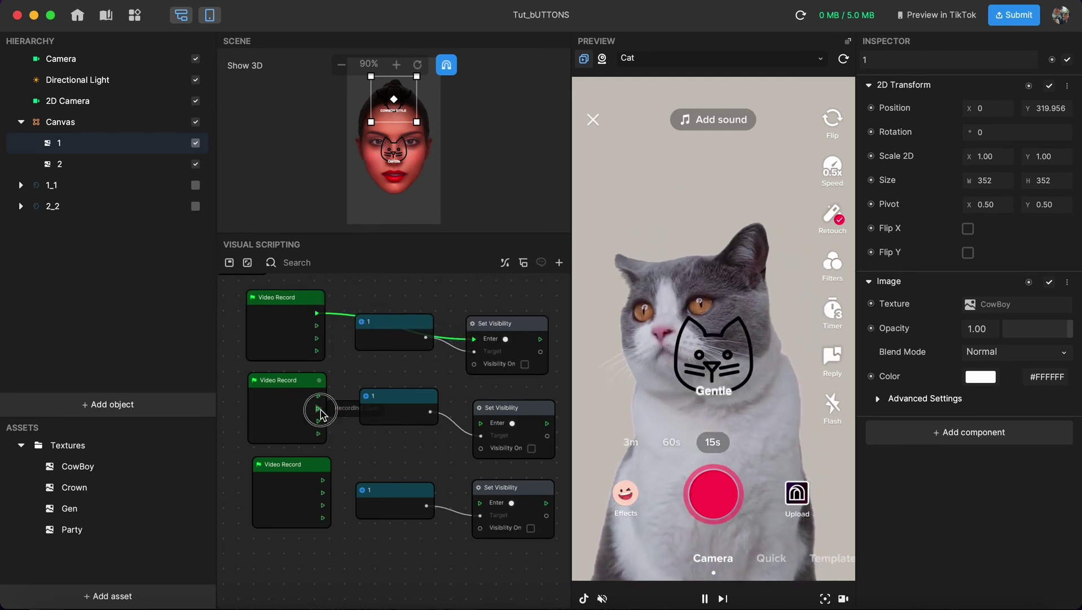
pyautogui.moveTo(320, 409); pyautogui.dragTo(445, 420)
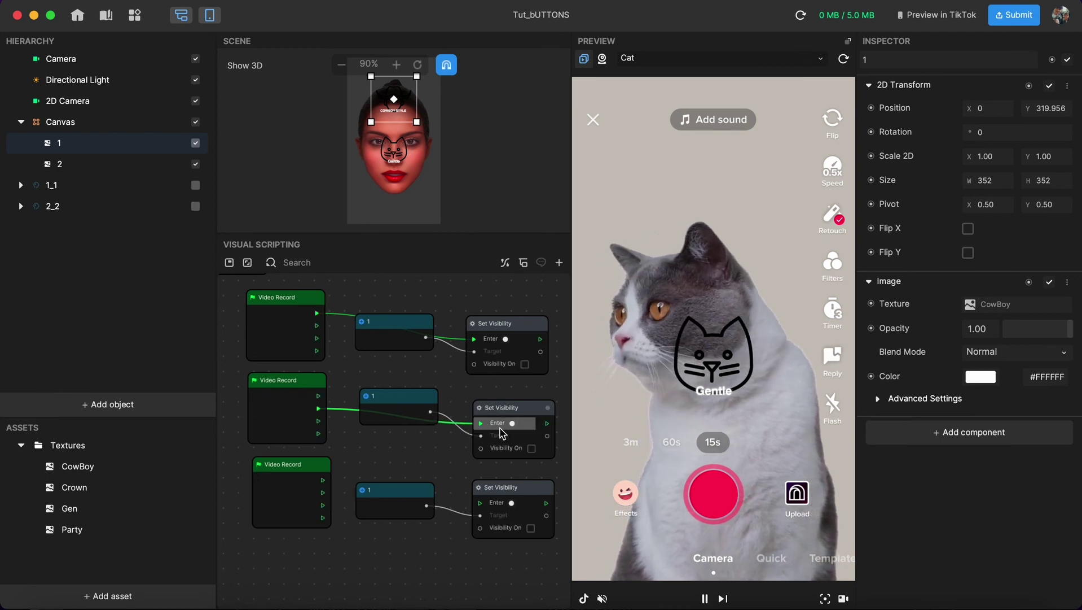
pyautogui.moveTo(323, 507); pyautogui.dragTo(479, 506)
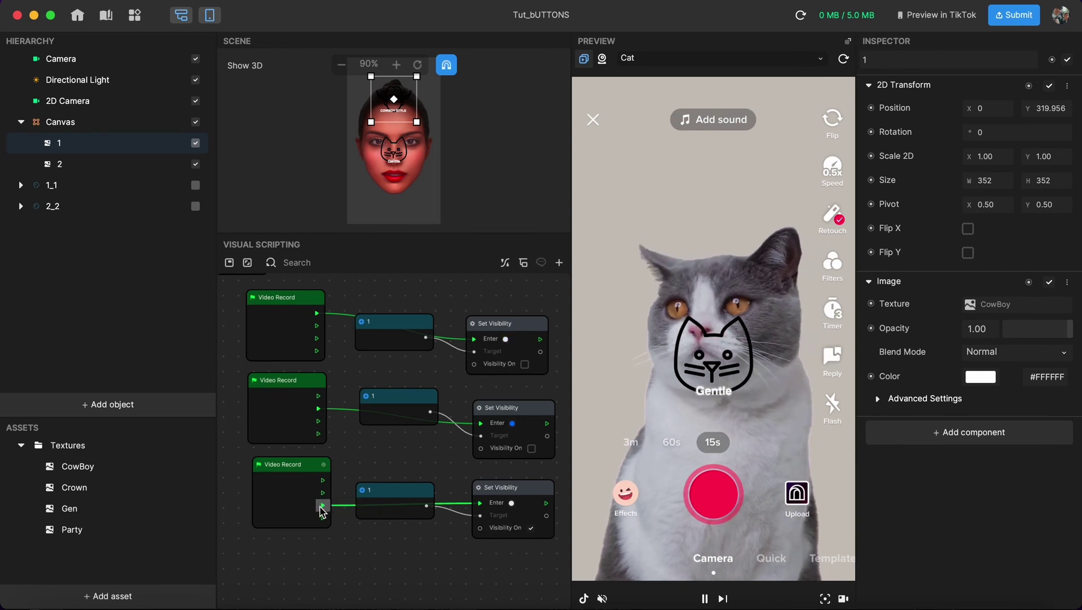
# Step: Move the three image 1 nodes below their execution wires so that the Video Record connections run clear
pyautogui.moveTo(368, 493); pyautogui.dragTo(399, 476)
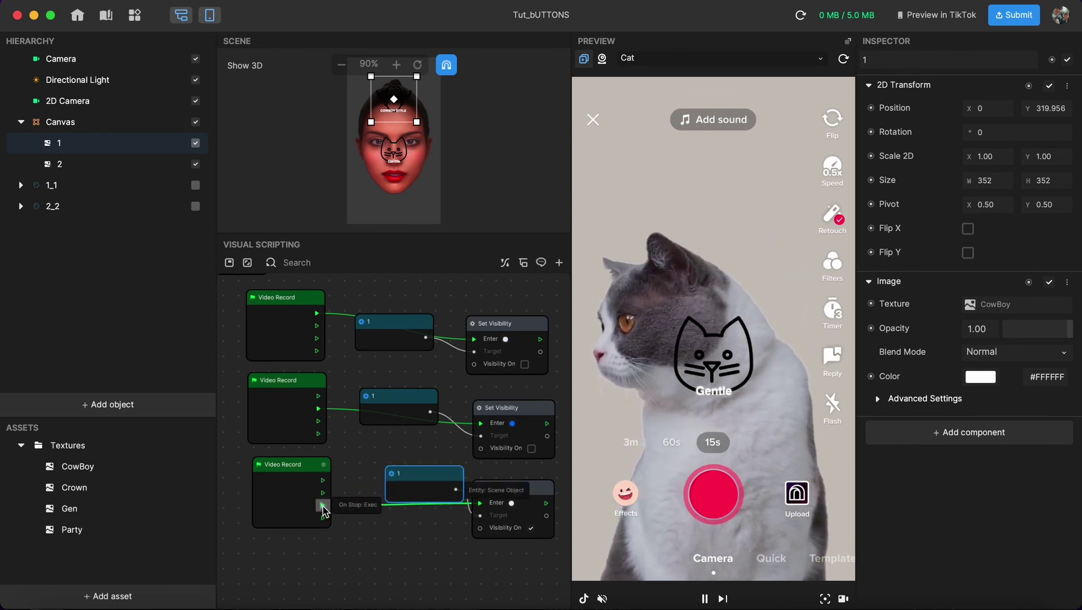
pyautogui.moveTo(432, 483); pyautogui.dragTo(407, 526)
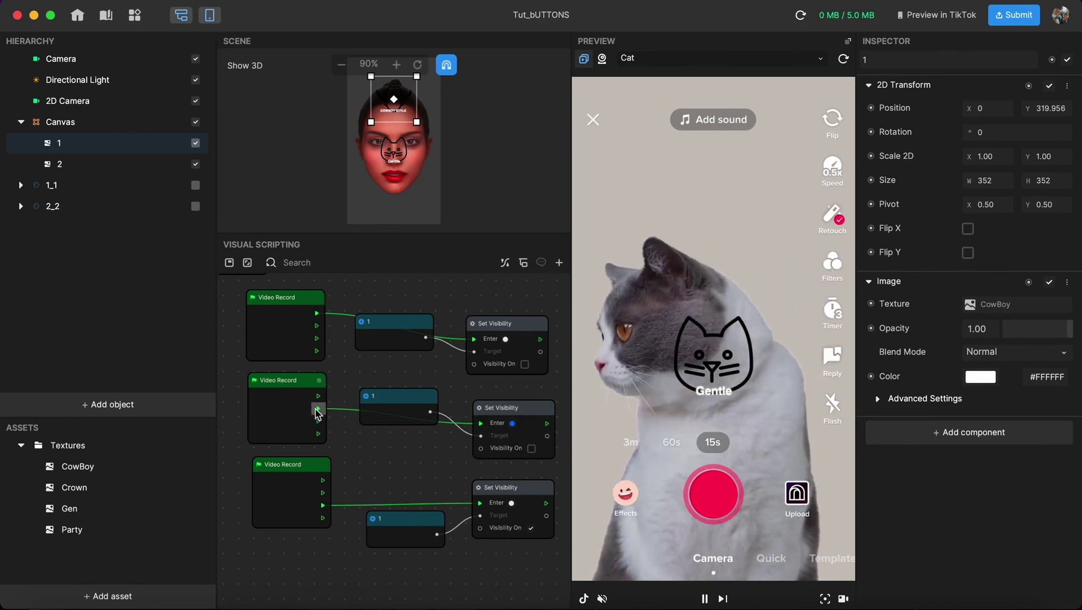
pyautogui.moveTo(384, 401); pyautogui.dragTo(369, 451)
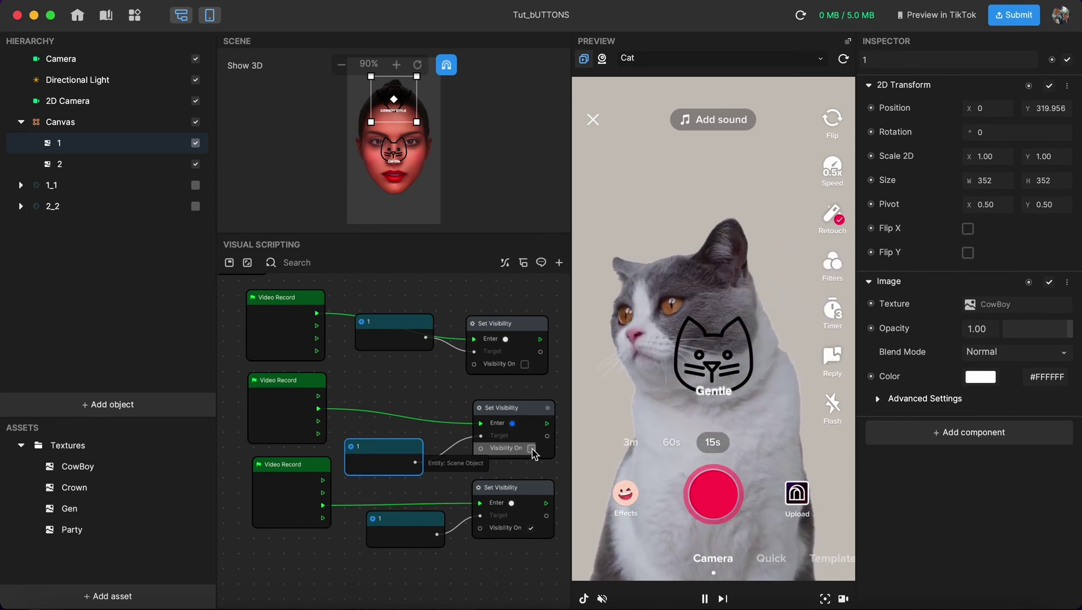
pyautogui.moveTo(401, 330); pyautogui.dragTo(378, 350)
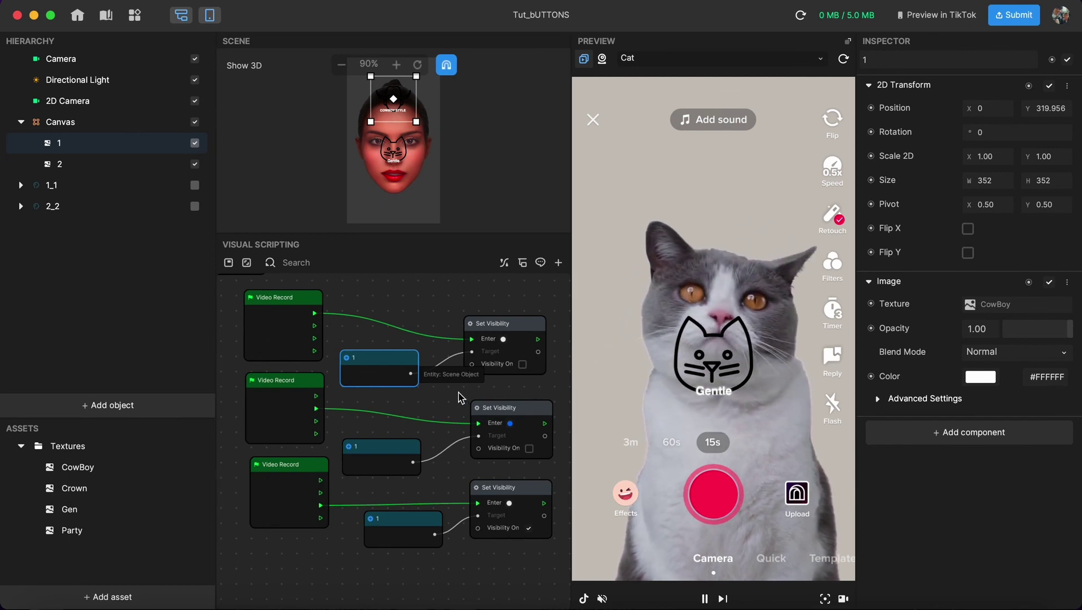
pyautogui.scroll(-1, 459, 393)
pyautogui.moveTo(507, 548); pyautogui.dragTo(274, 280)
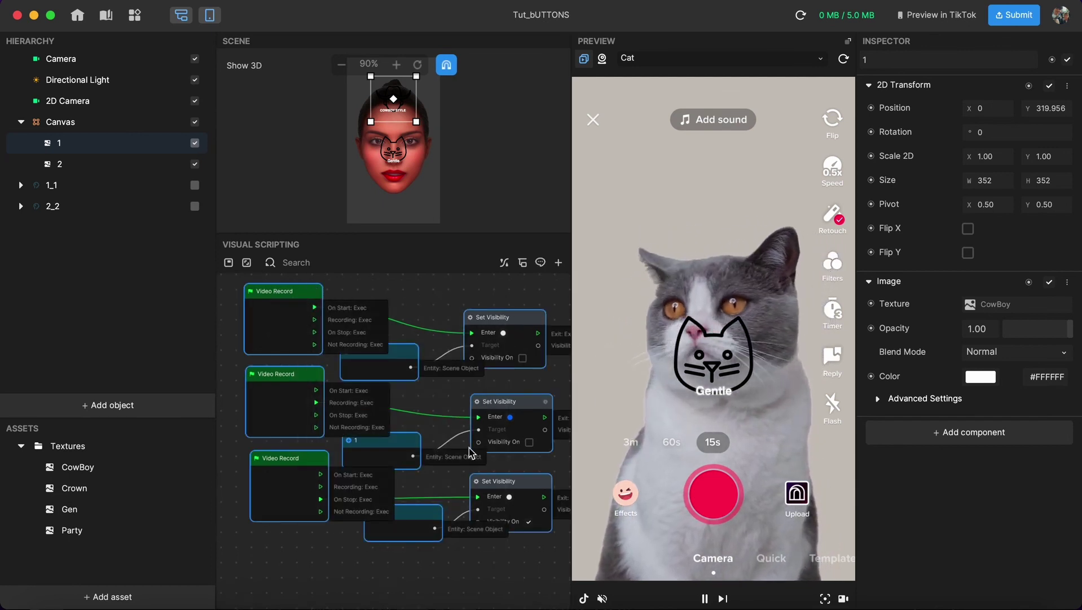
pyautogui.click(490, 556)
pyautogui.moveTo(523, 563); pyautogui.dragTo(268, 295)
pyautogui.click(493, 597)
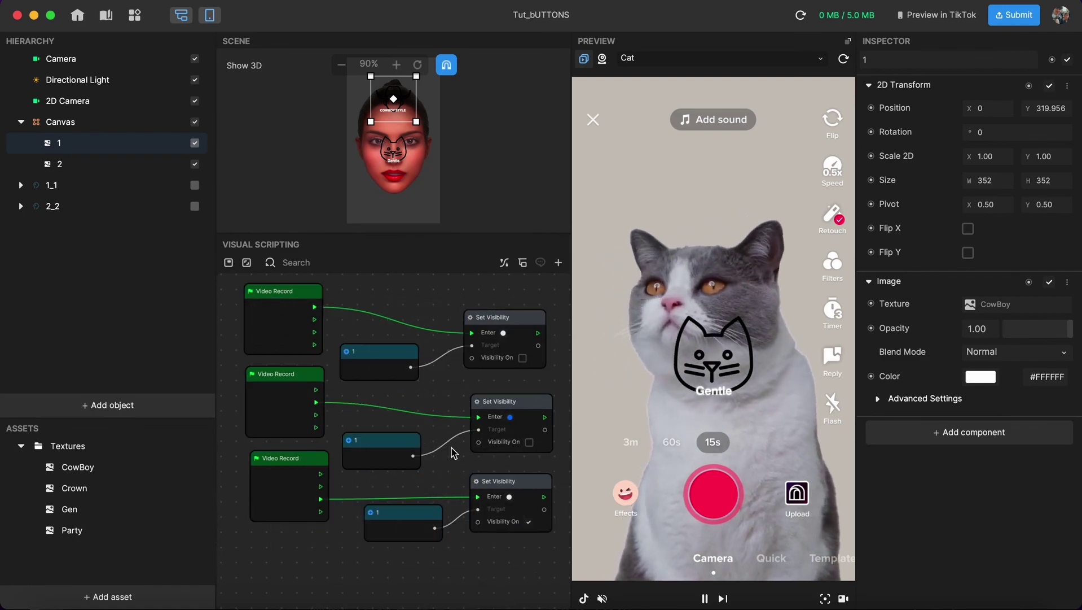